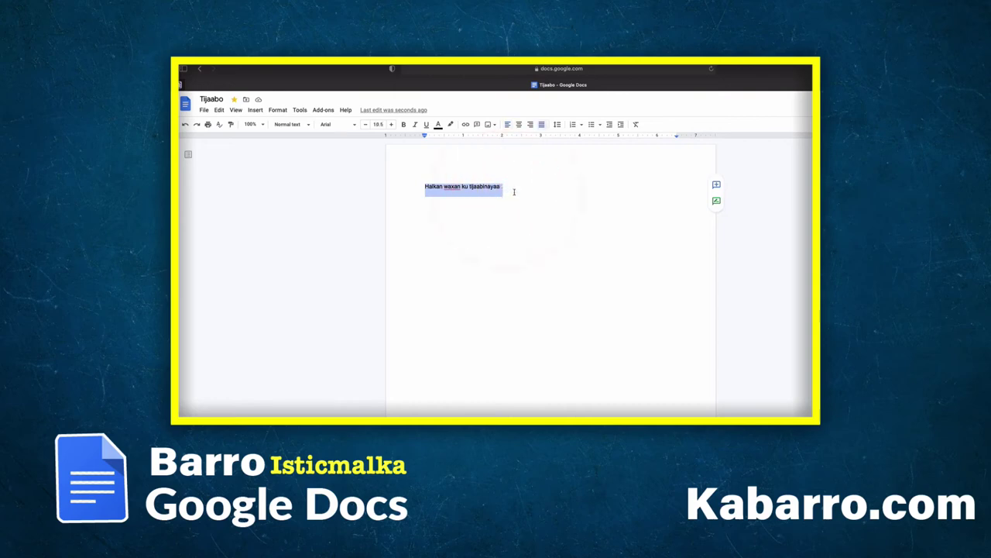
Step: Set the line 'Haikan waxan ku tijaabinayaa' in Montserrat Normal
click(498, 192)
drag(424, 186, 501, 186)
click(290, 124)
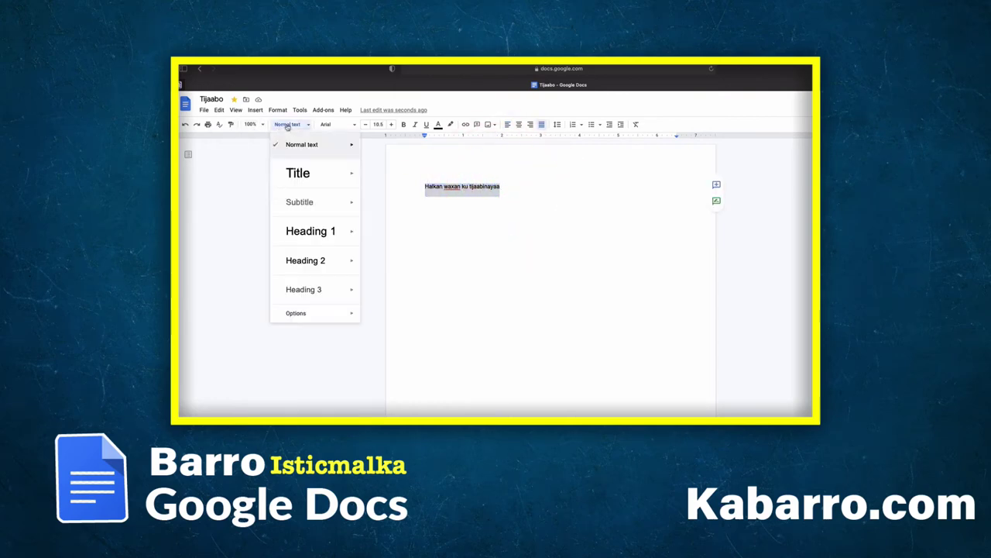
click(333, 124)
mouse_move(366, 197)
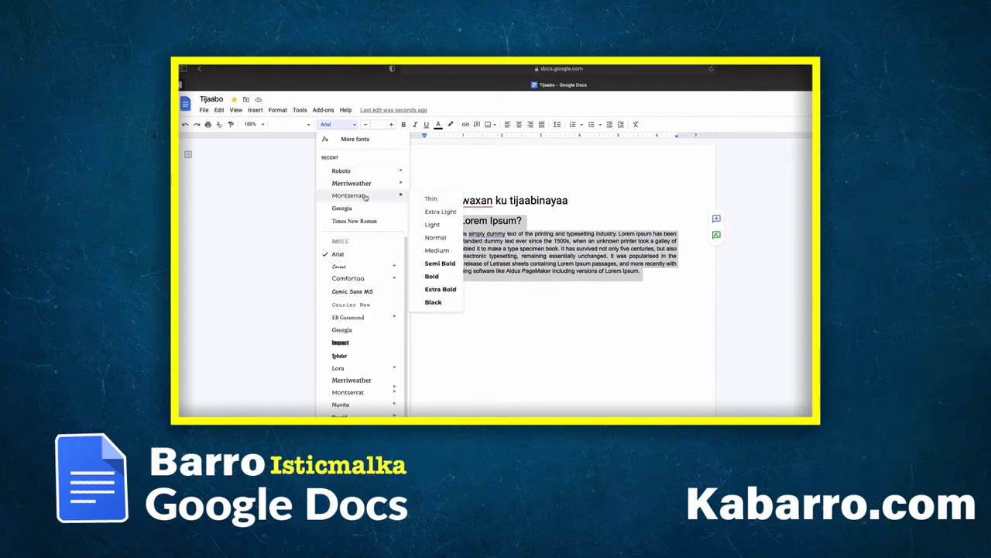
click(436, 237)
click(516, 294)
Step: Apply the Title style to the heading 'What is Lorem Ipsum?'
drag(424, 221, 534, 221)
click(299, 125)
click(303, 177)
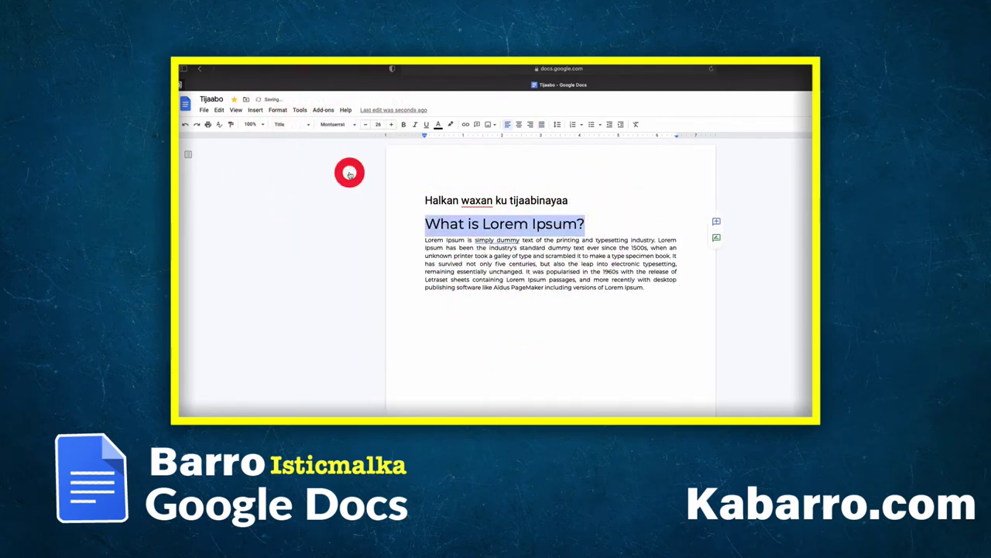
Step: Try left, center and right alignment on the first paragraph, ending right-aligned
scroll(469, 234, down, 5)
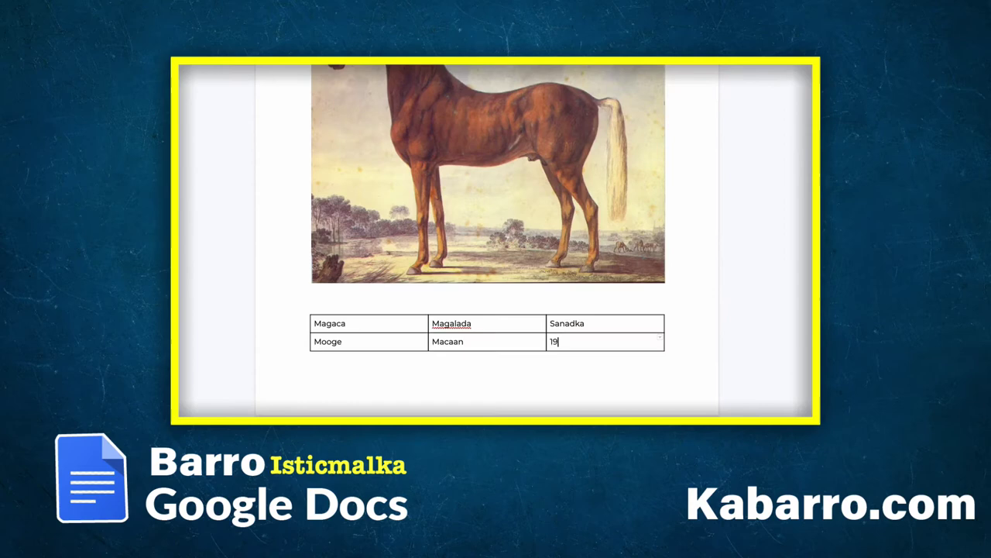
text(00)
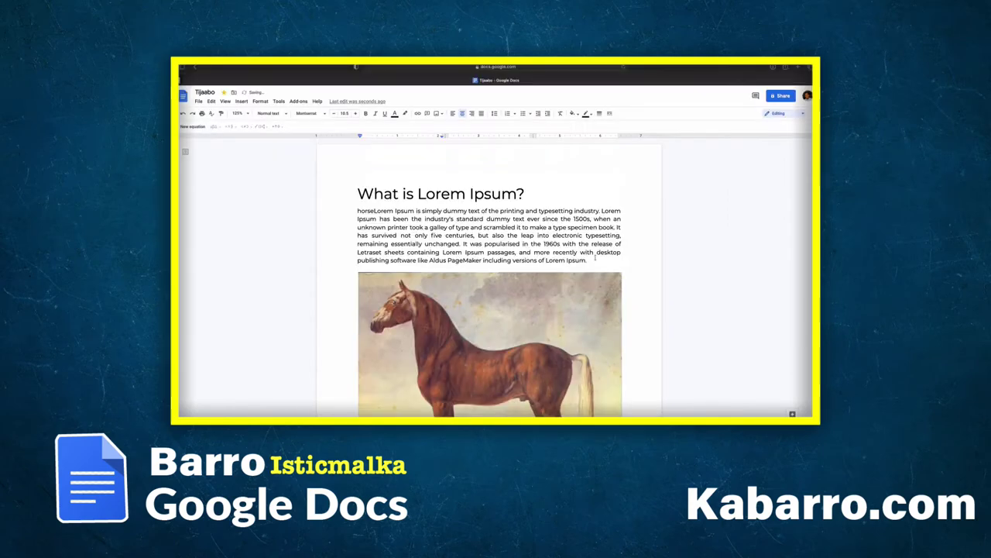
drag(586, 260, 340, 210)
click(453, 114)
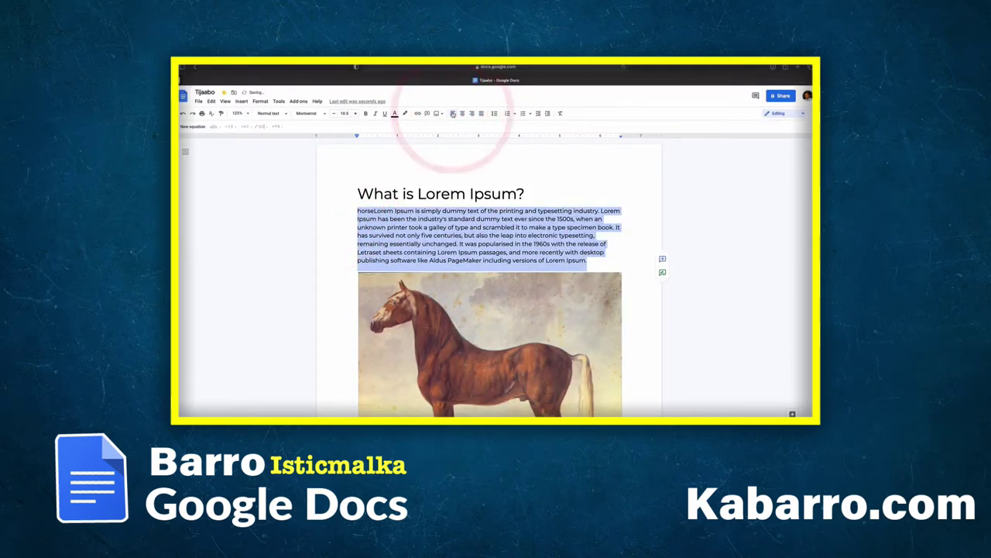
click(462, 113)
click(472, 114)
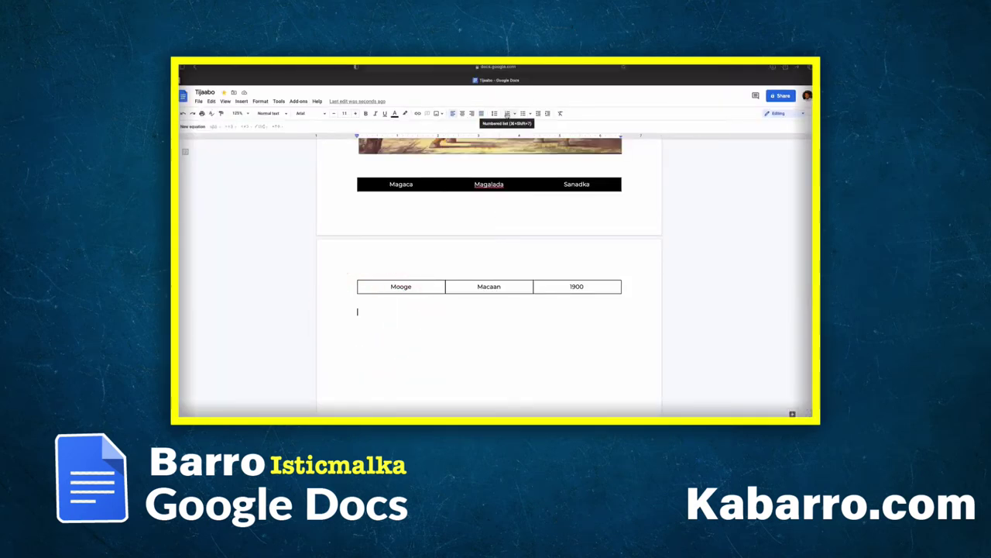
Step: Start a numbered list below the table with items 'Magaca' and 'magalada'
click(507, 113)
text(Magaca)
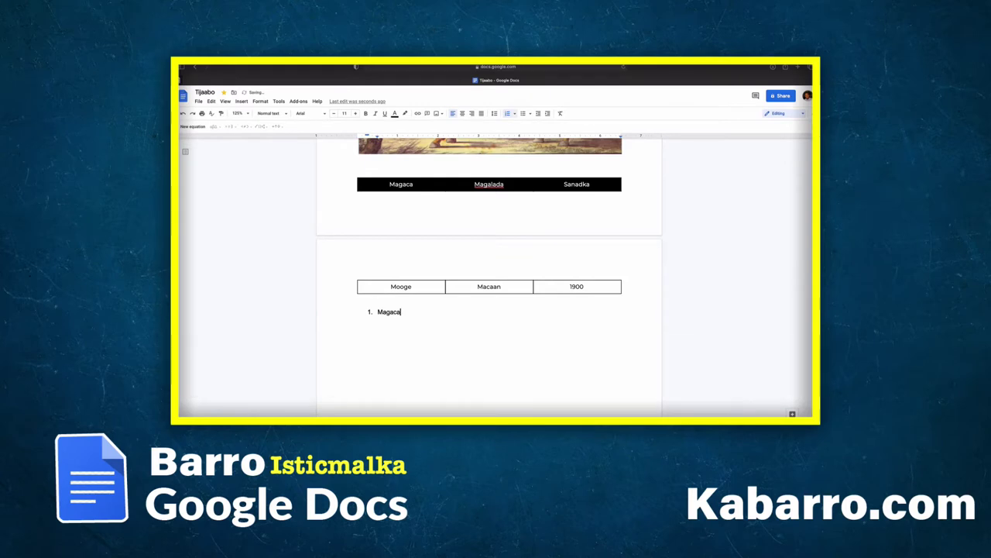
key(Return)
text(maga)
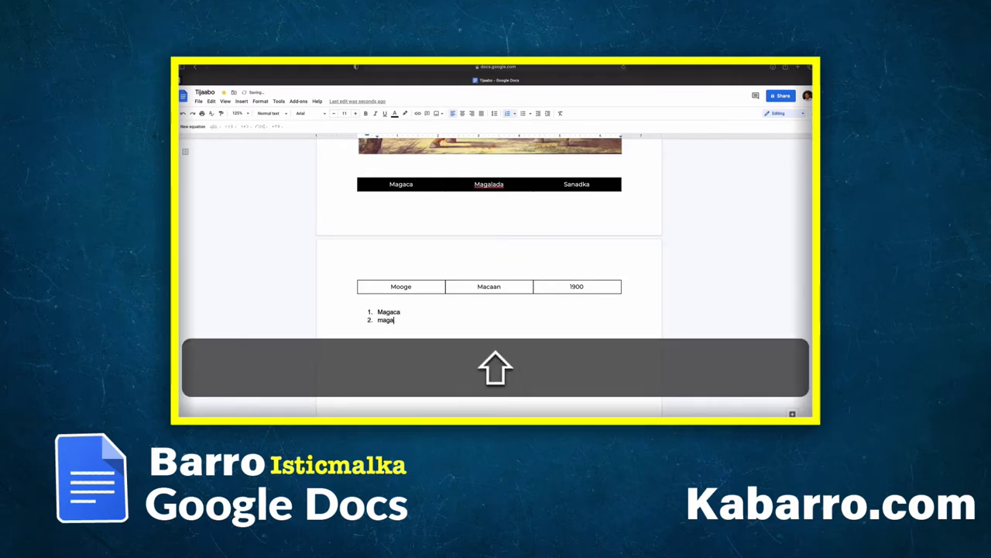
text(lada)
key(Return)
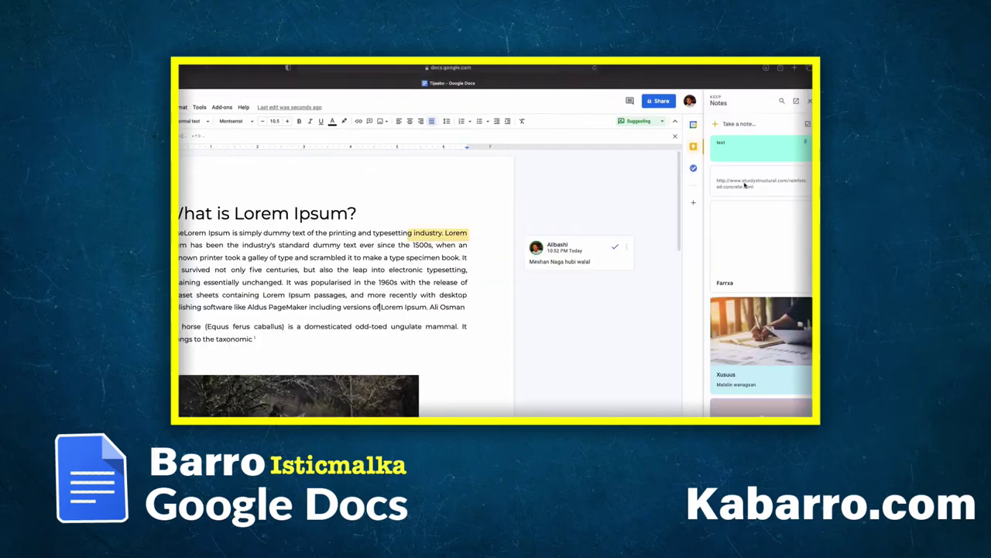
Step: Close the Keep notes panel, open Tasks, then open and close the sharing settings
click(809, 101)
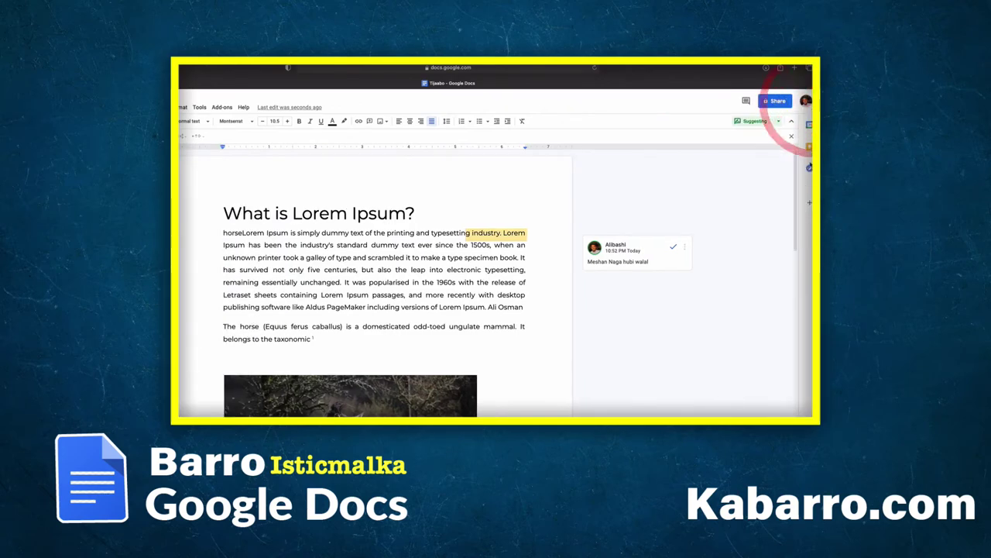
click(808, 169)
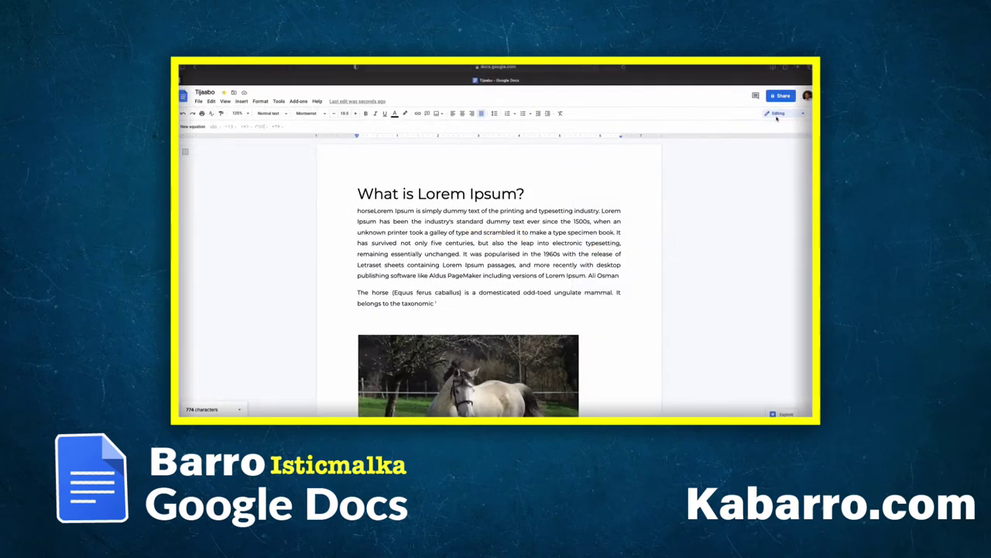
click(695, 213)
click(779, 97)
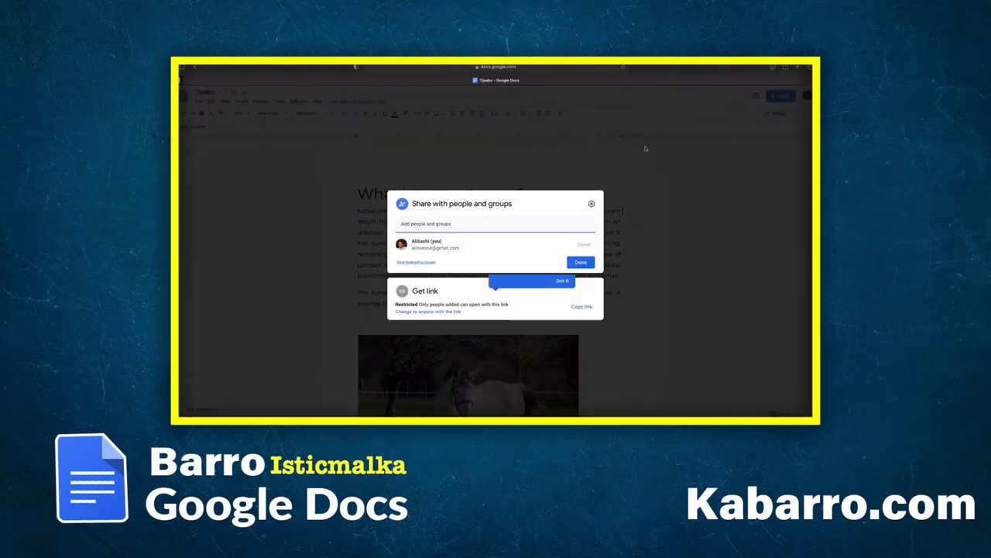
click(719, 214)
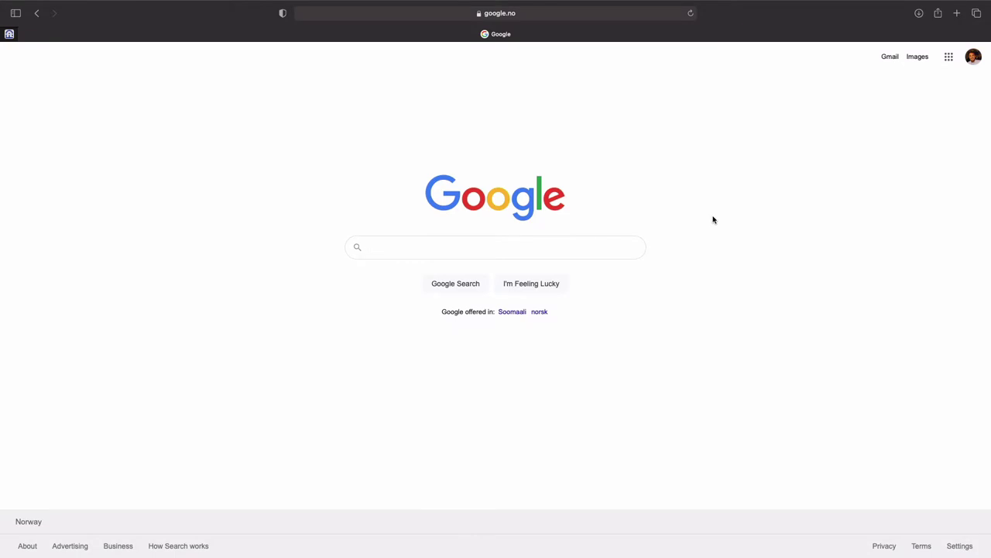
Step: Open Google Drive from the Google apps grid on the search home page
click(526, 238)
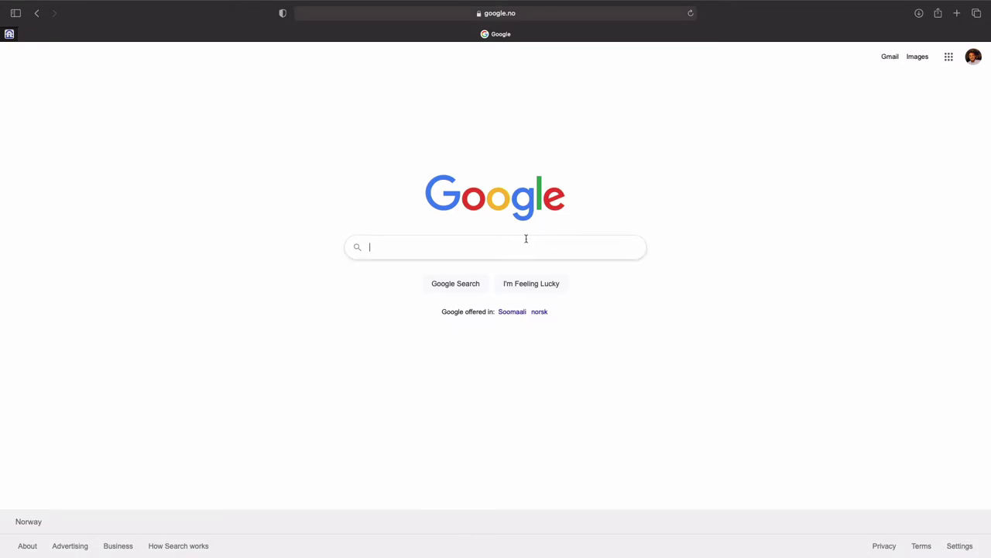
click(372, 245)
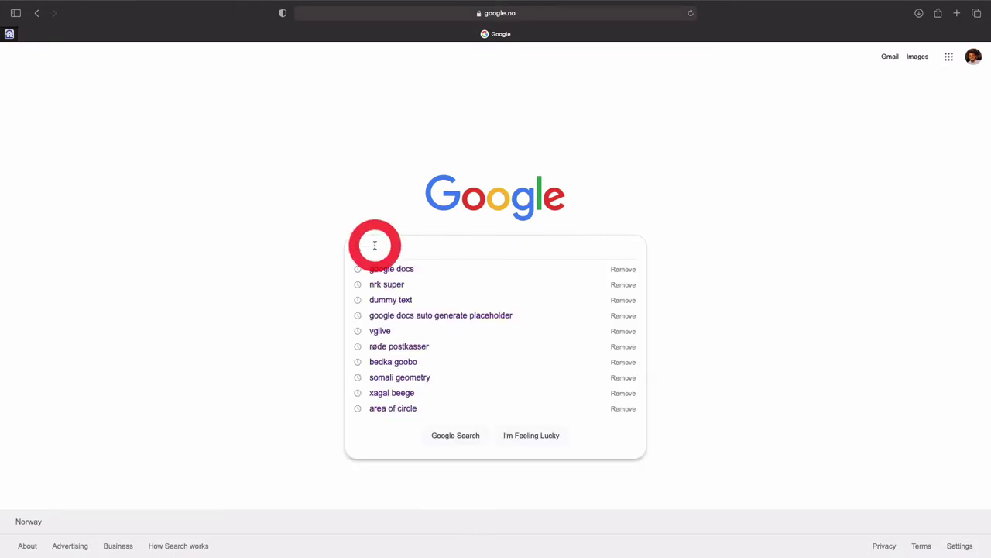
click(569, 220)
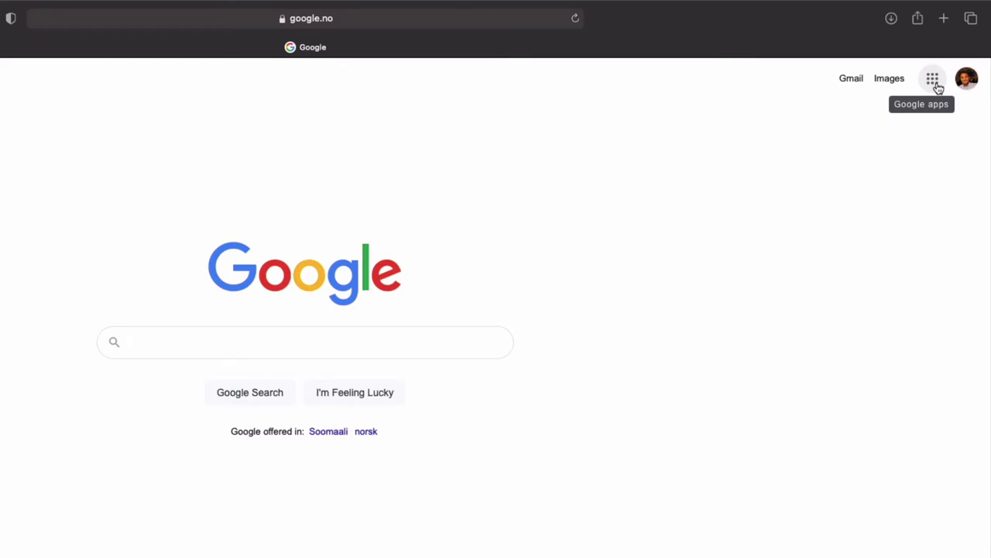
click(932, 80)
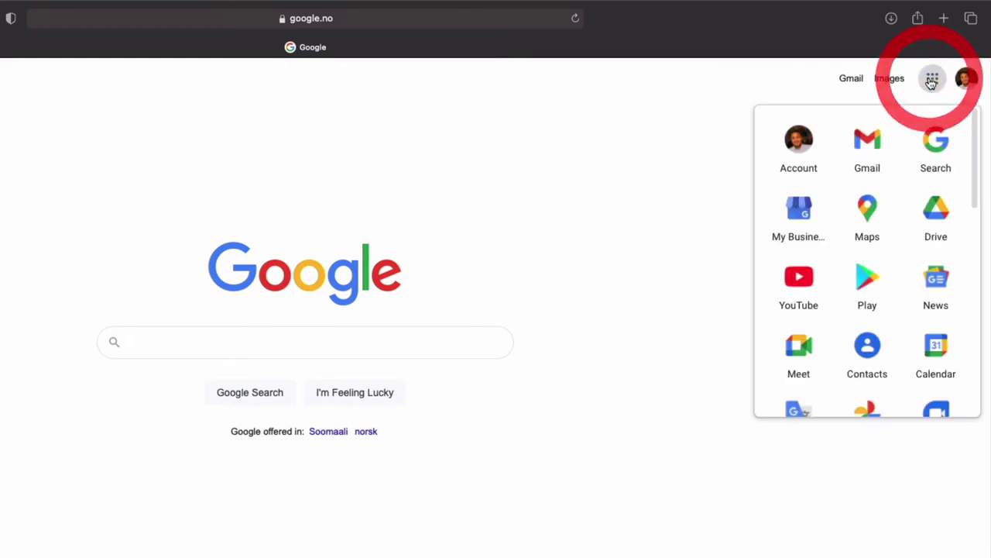
click(938, 230)
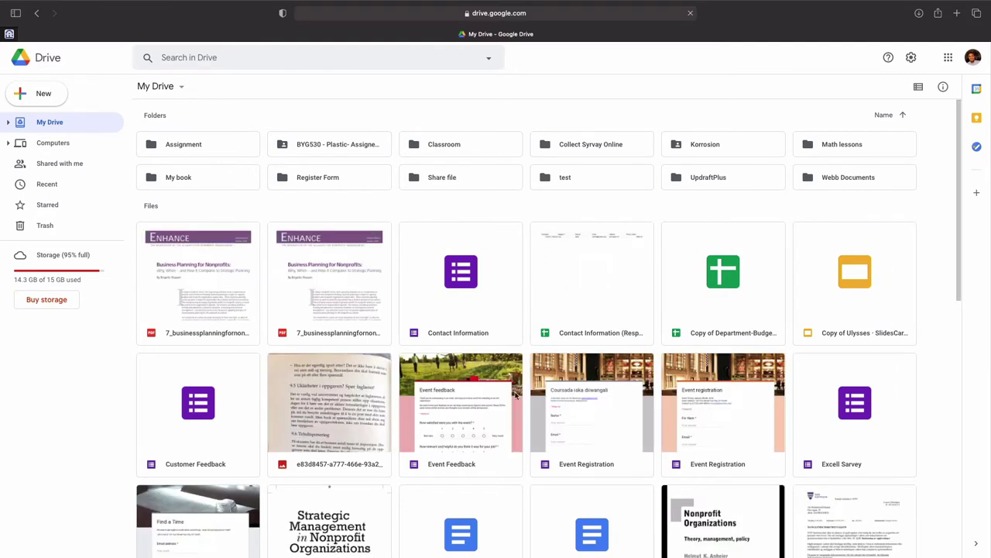
scroll(478, 302, down, 8)
scroll(478, 302, up, 2)
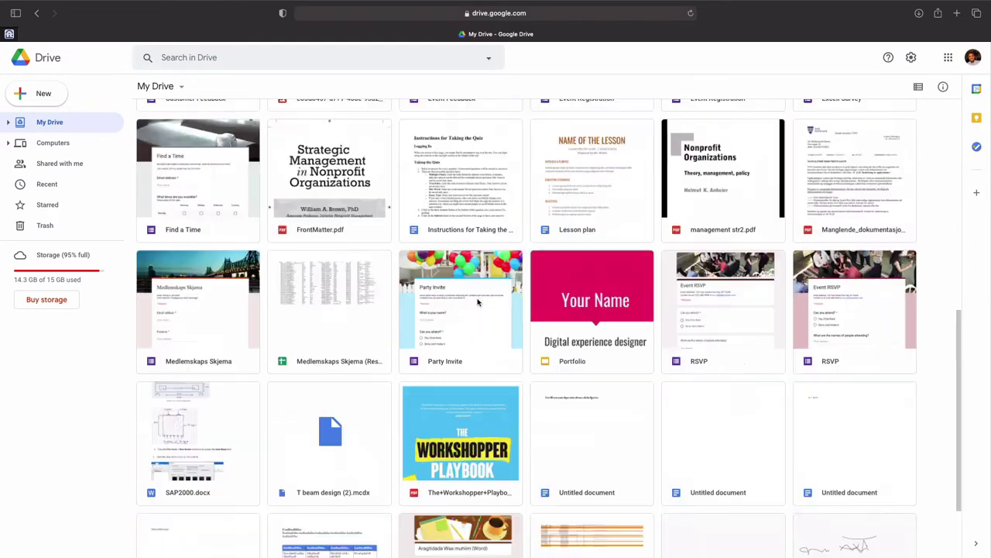
scroll(478, 302, up, 6)
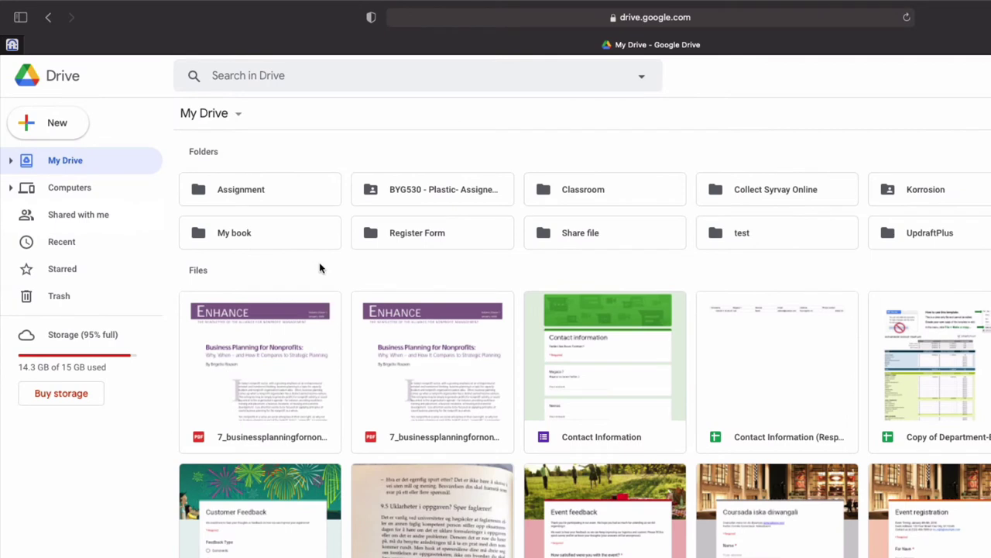
right_click(321, 268)
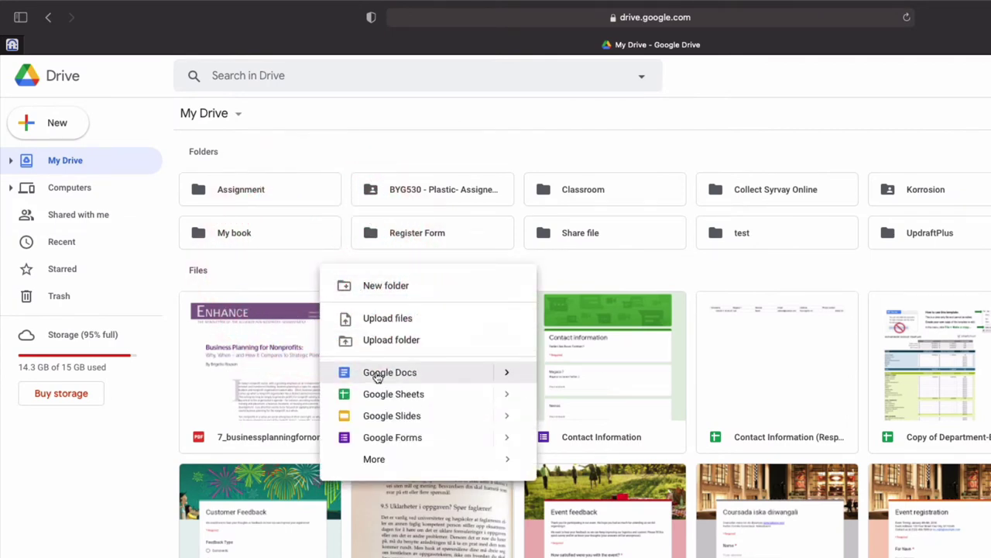
click(275, 267)
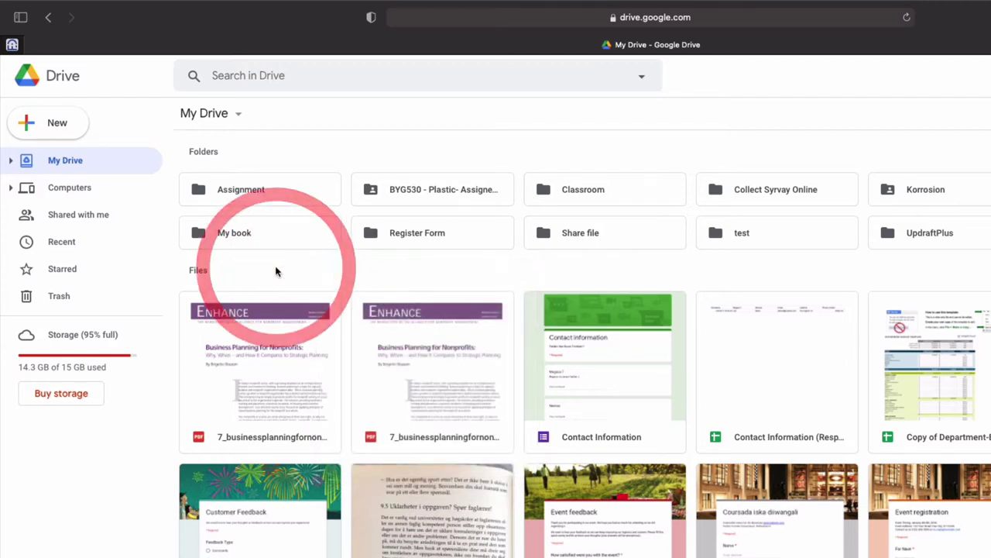
click(47, 128)
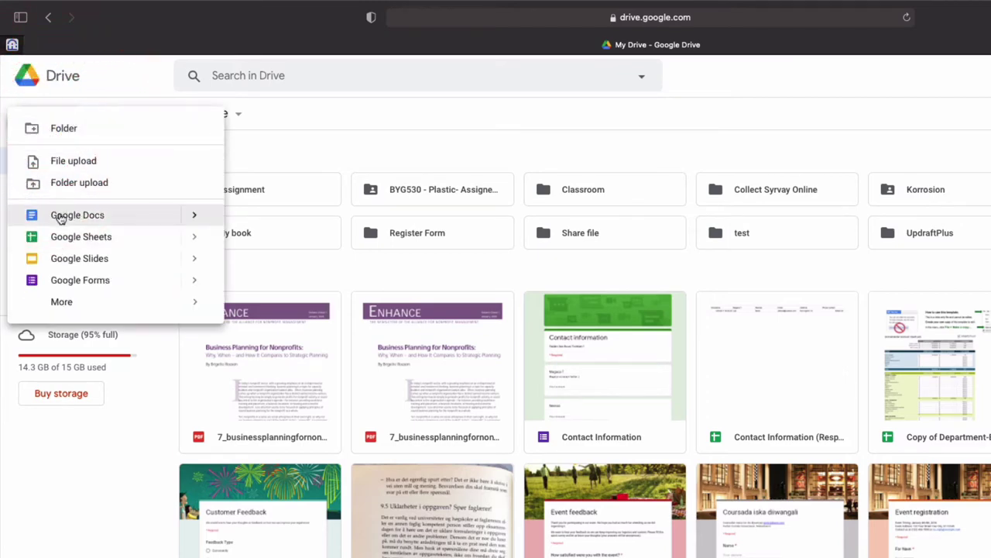
key(Escape)
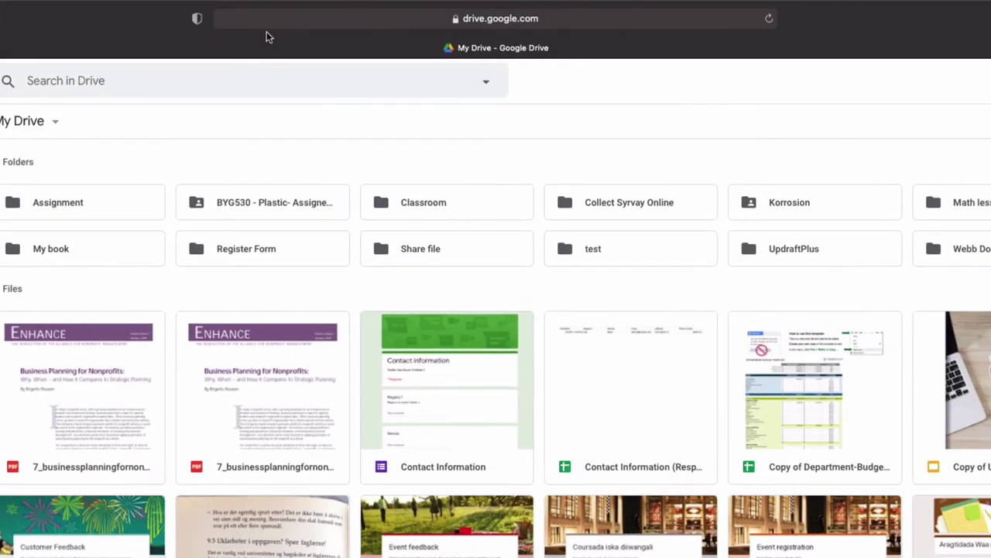
Step: Enter 'docs.google.com' in the address bar to reach docs.google.com
click(335, 21)
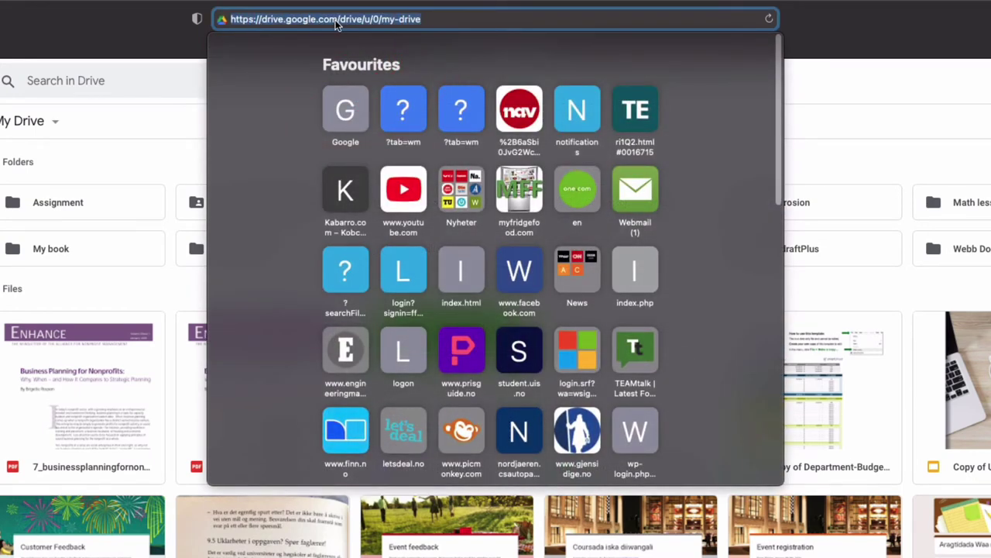
text(docs.google.com)
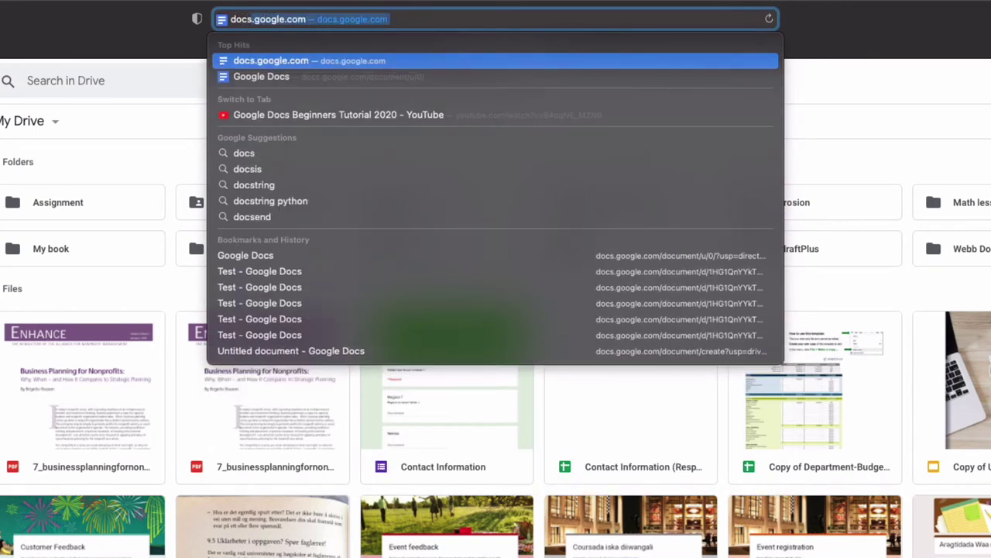
key(Return)
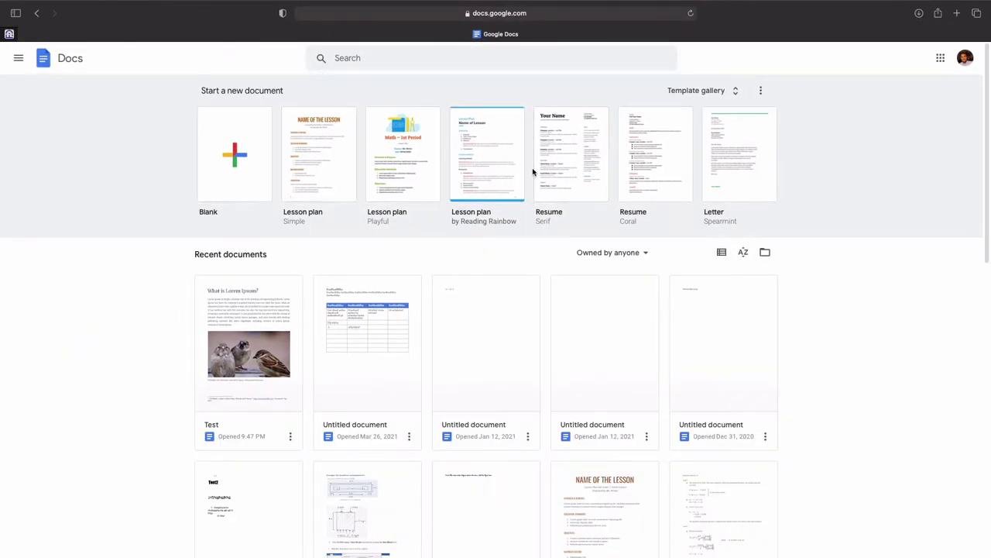
Step: Scroll through the Docs home page's templates and recent documents
scroll(386, 275, down, 2)
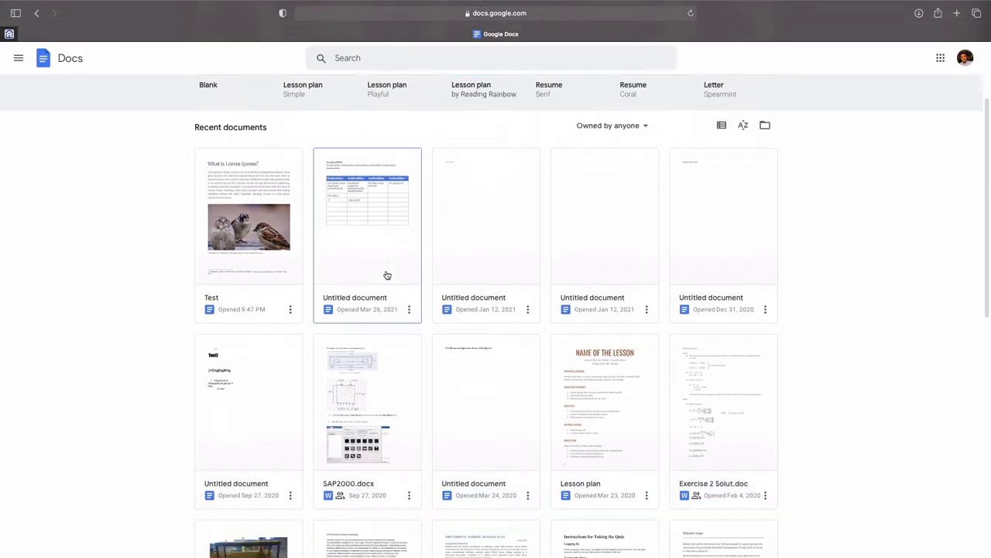
scroll(387, 275, down, 5)
scroll(386, 275, down, 3)
scroll(386, 275, up, 8)
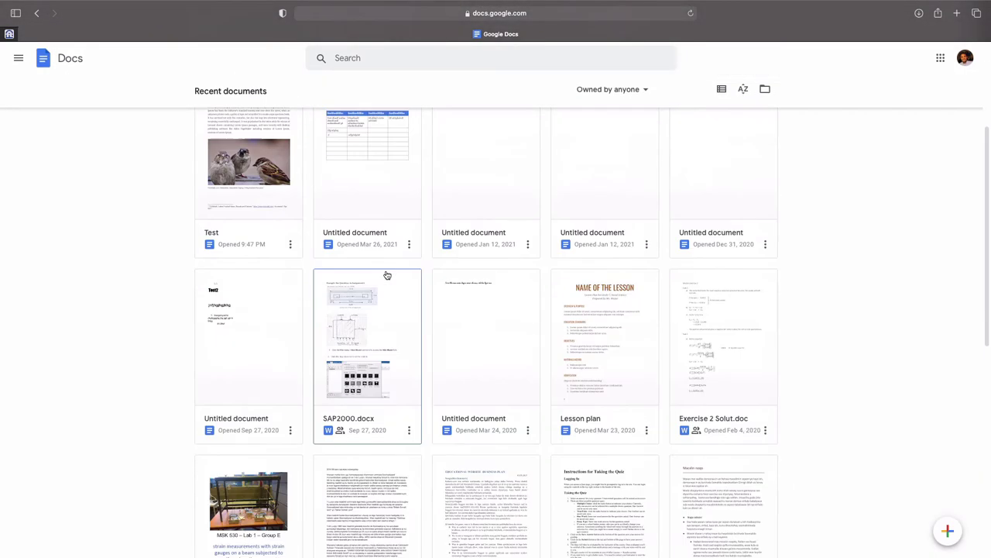
scroll(387, 275, down, 8)
scroll(386, 275, up, 10)
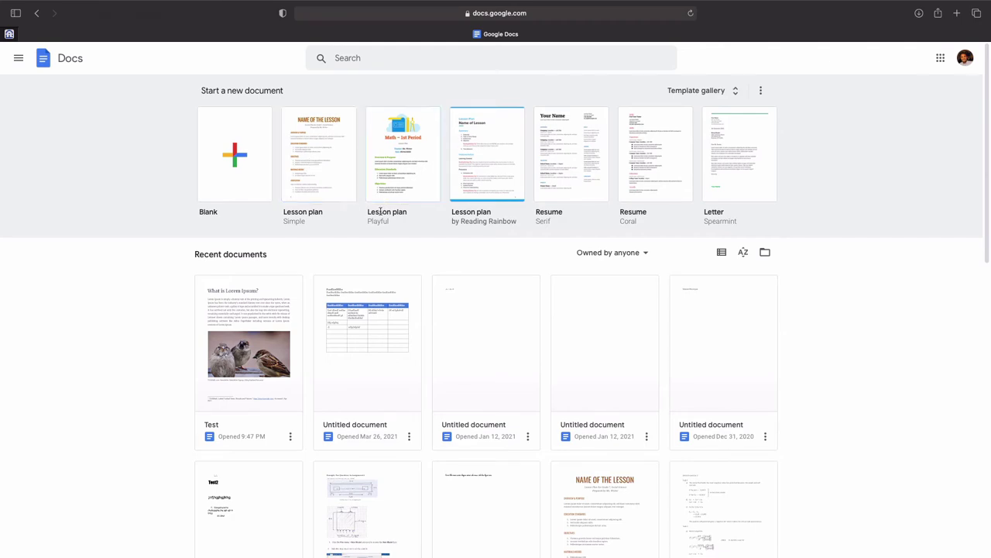
Step: Open the Template gallery and scroll through its Resumes, Letters and other categories
click(686, 96)
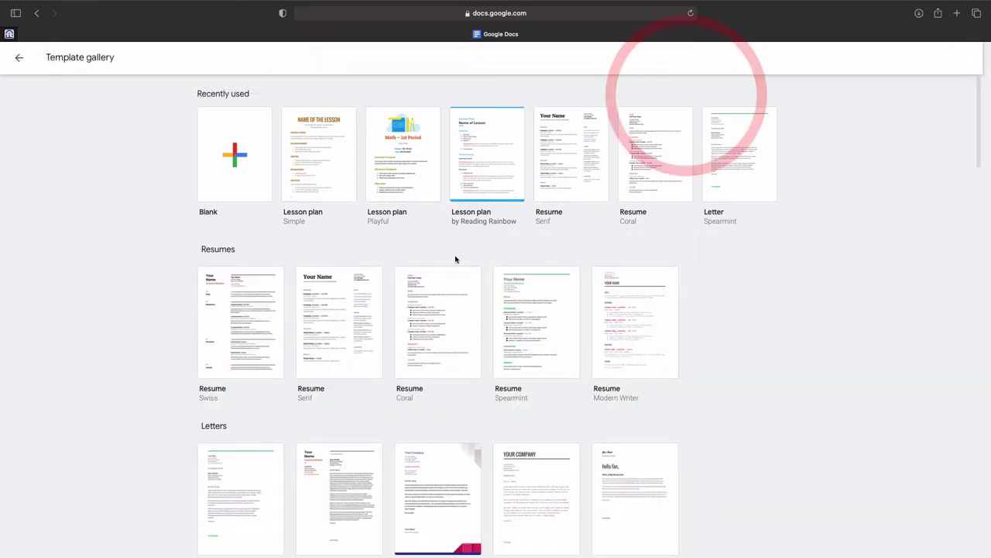
scroll(456, 259, down, 12)
scroll(457, 269, down, 5)
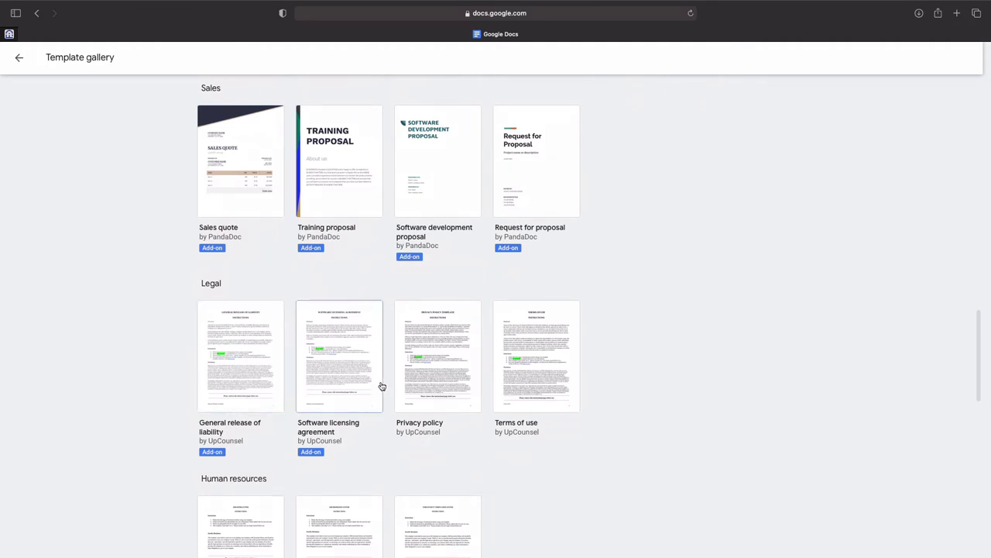
scroll(382, 386, up, 2)
scroll(382, 386, up, 5)
scroll(381, 385, up, 6)
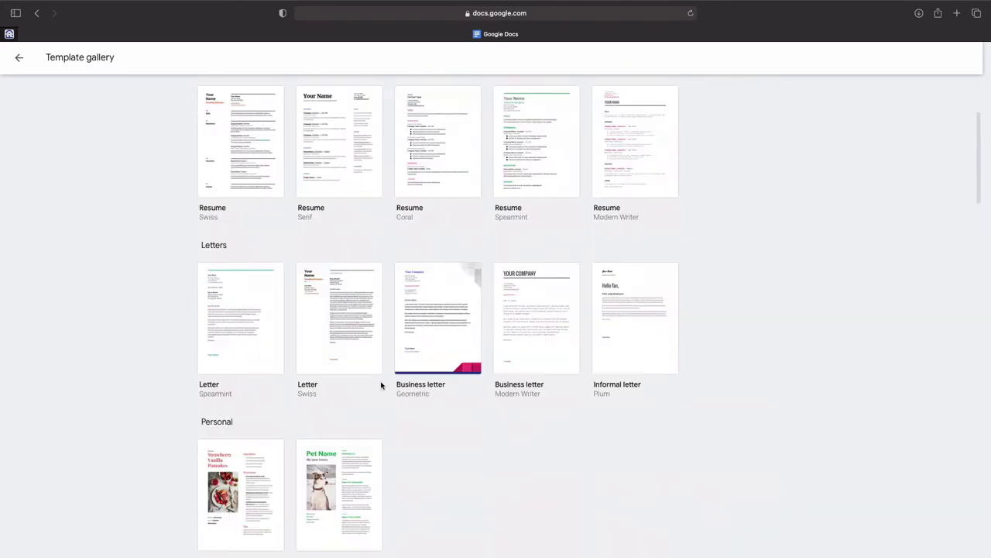
scroll(380, 384, up, 4)
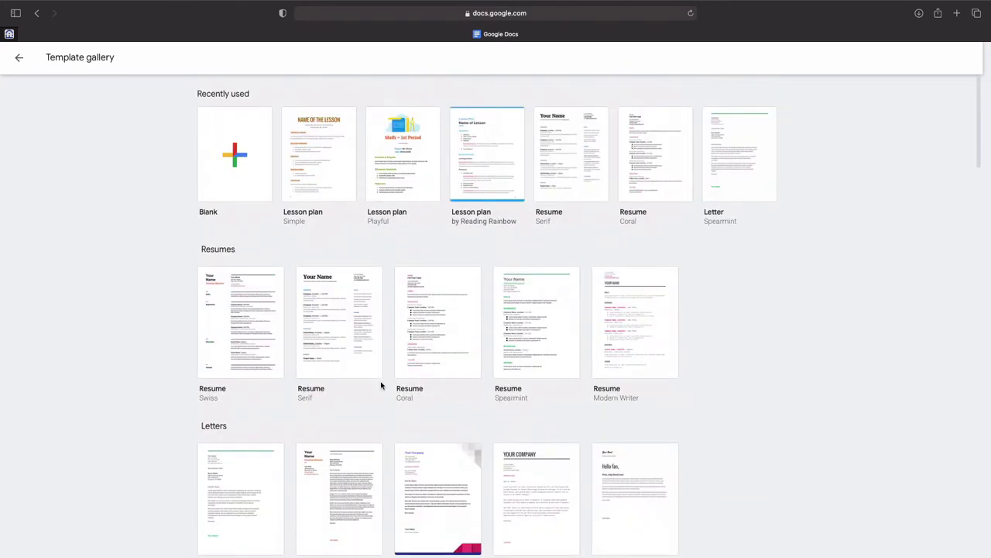
Step: Create a document from the Blank template and title it 'Tijaabo'
click(230, 162)
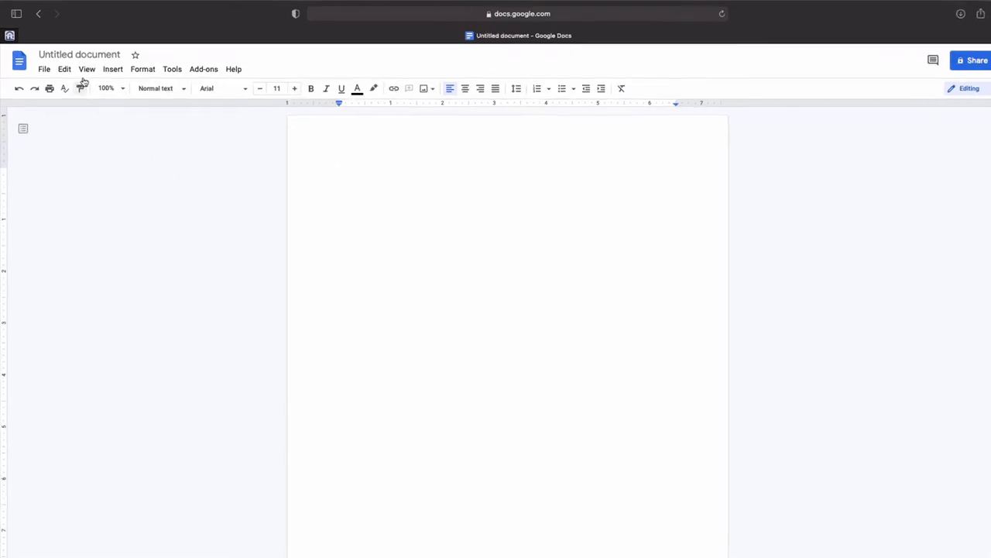
click(77, 51)
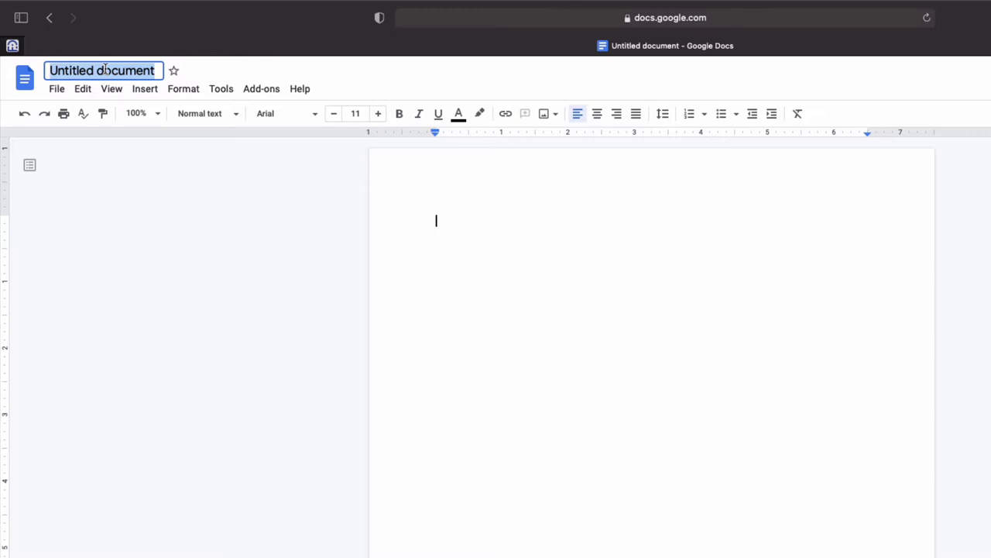
text(T)
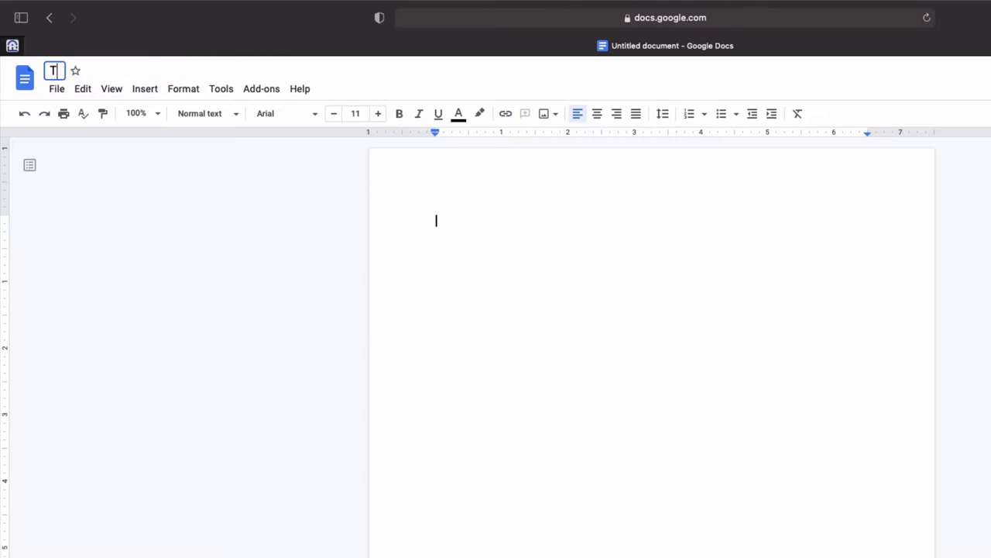
text(ijaabo)
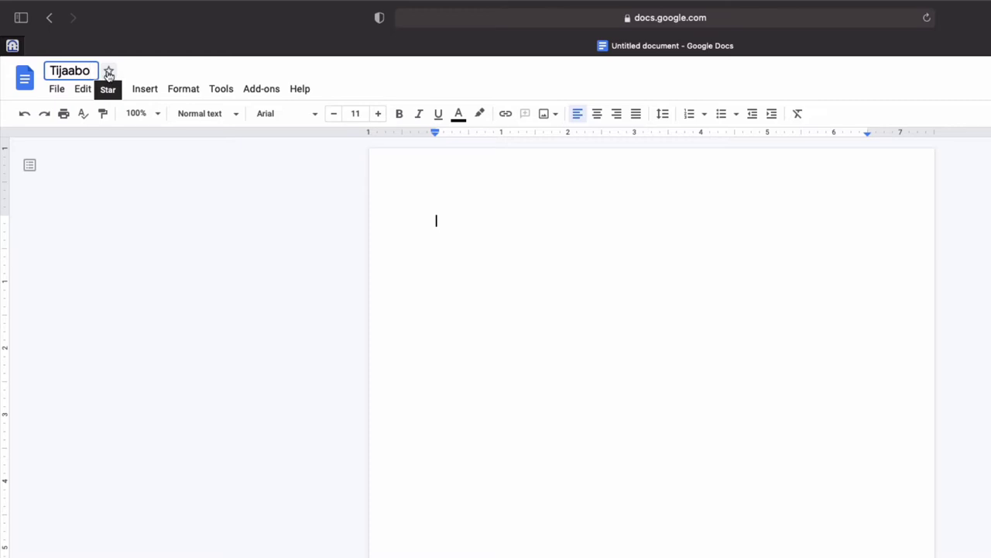
click(108, 72)
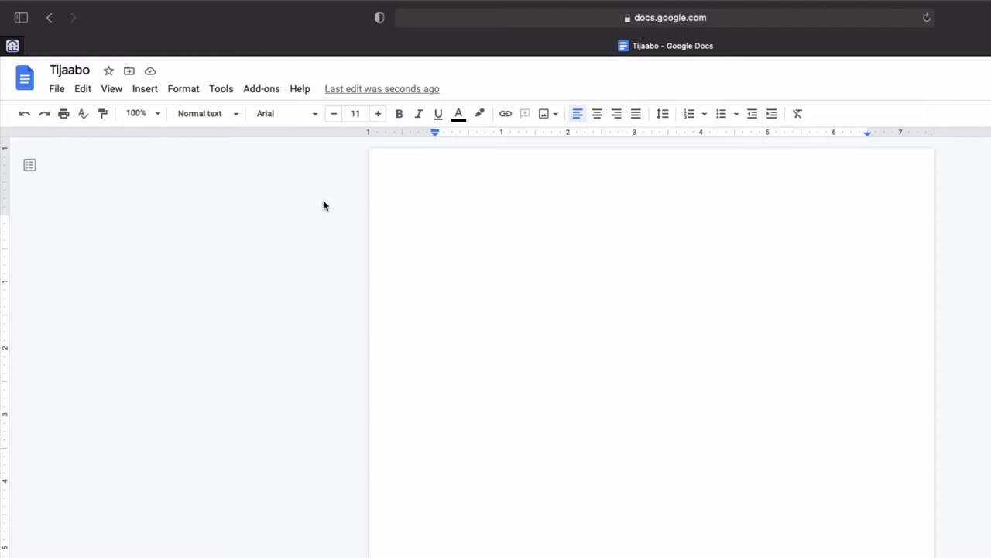
Step: Create a new folder named 'Tijaabo Folder' and move the document into it
click(128, 72)
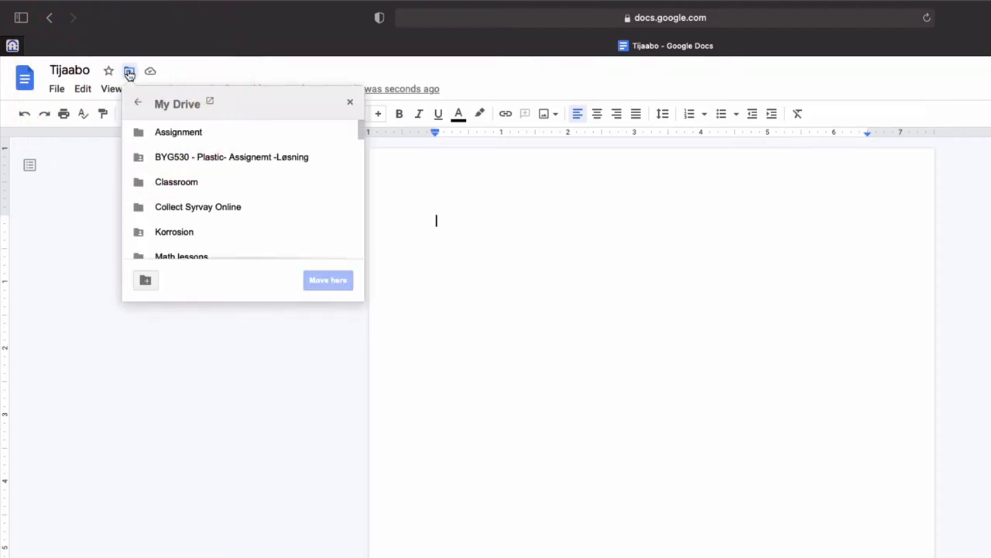
click(148, 282)
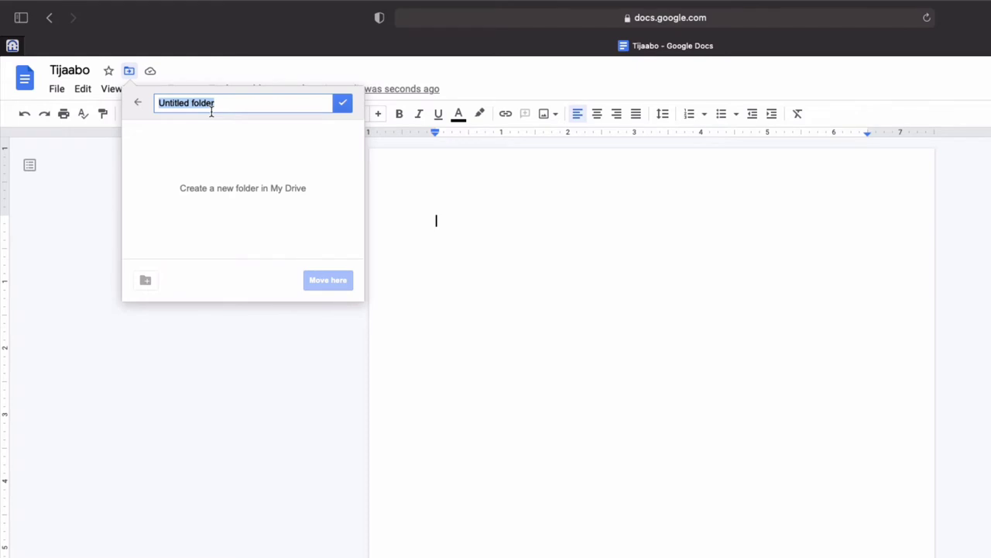
text(Tijaabo Folder)
double_click(203, 104)
click(206, 196)
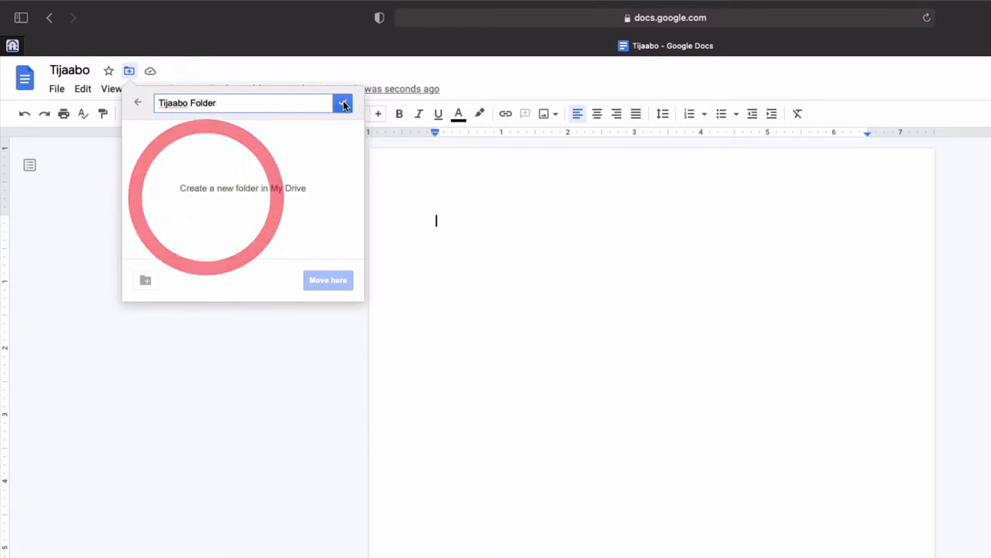
click(343, 103)
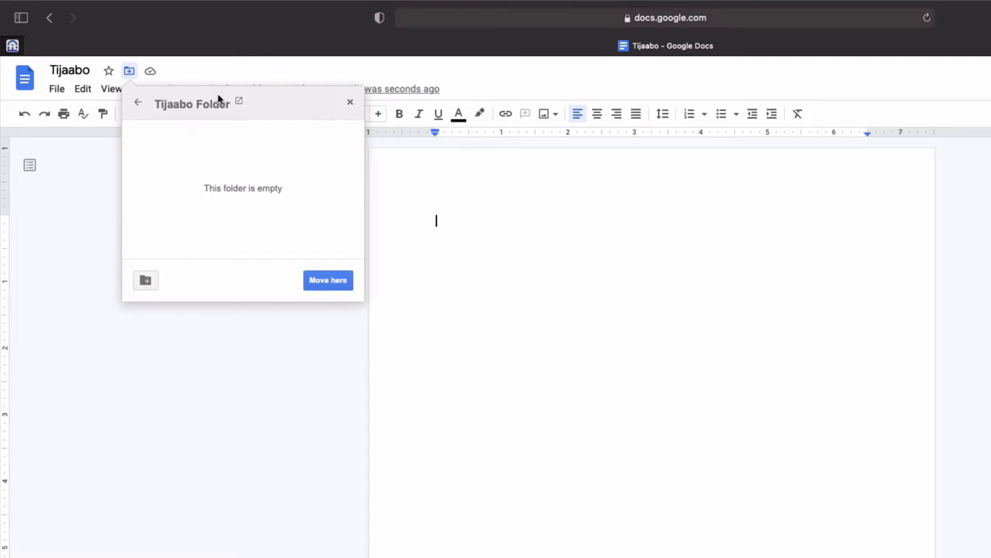
click(316, 283)
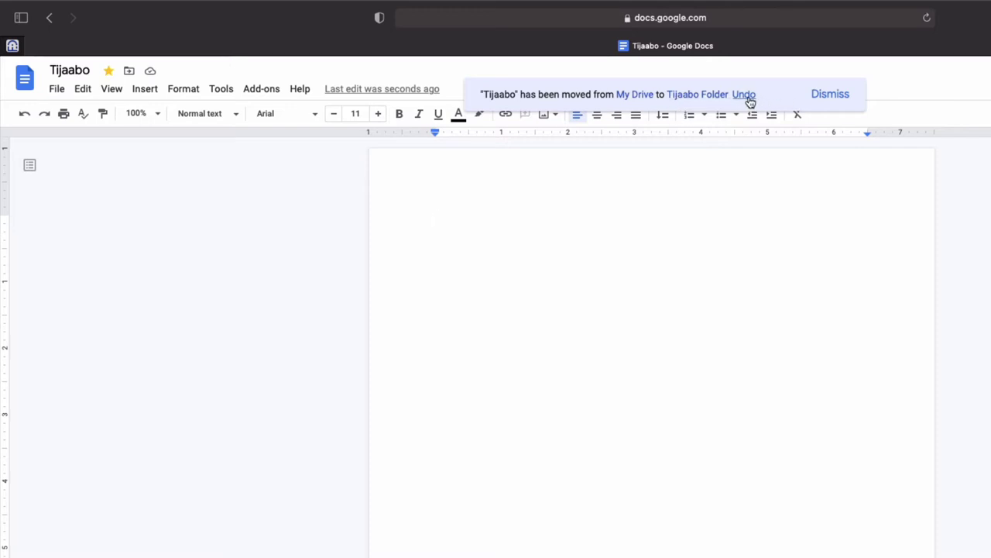
Step: Dismiss the 'has been moved' notification banner
click(821, 99)
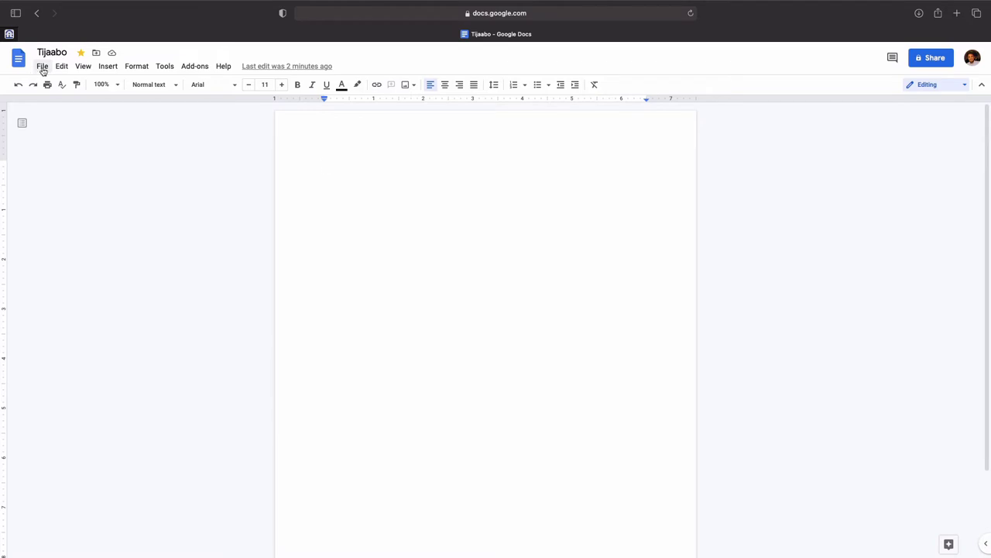
Step: Browse the File menu's submenus without choosing a command
click(42, 67)
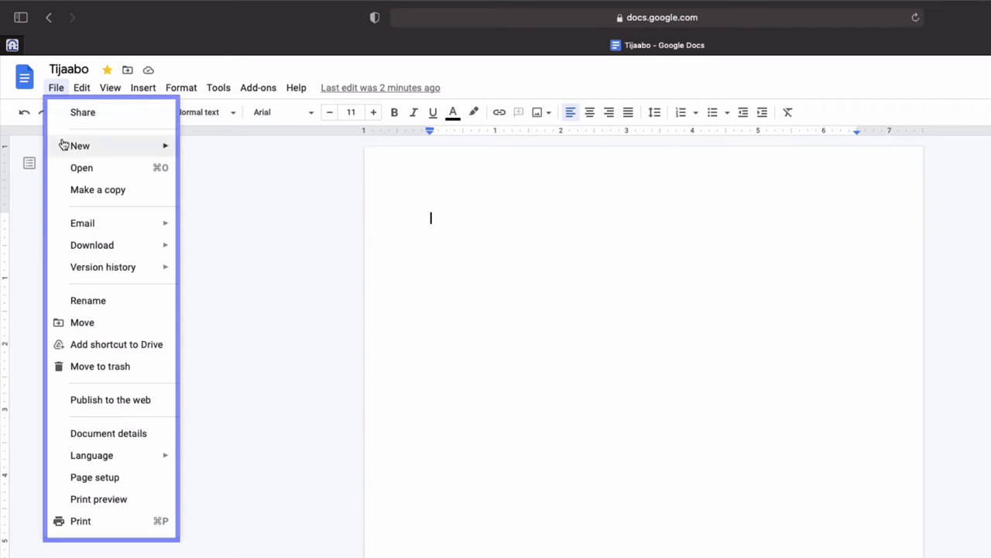
mouse_move(65, 147)
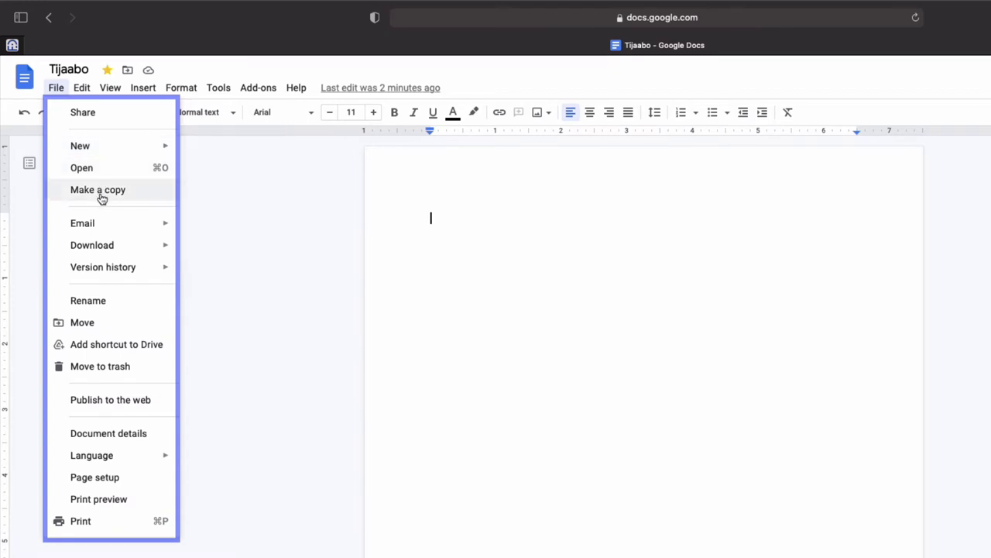
mouse_move(102, 253)
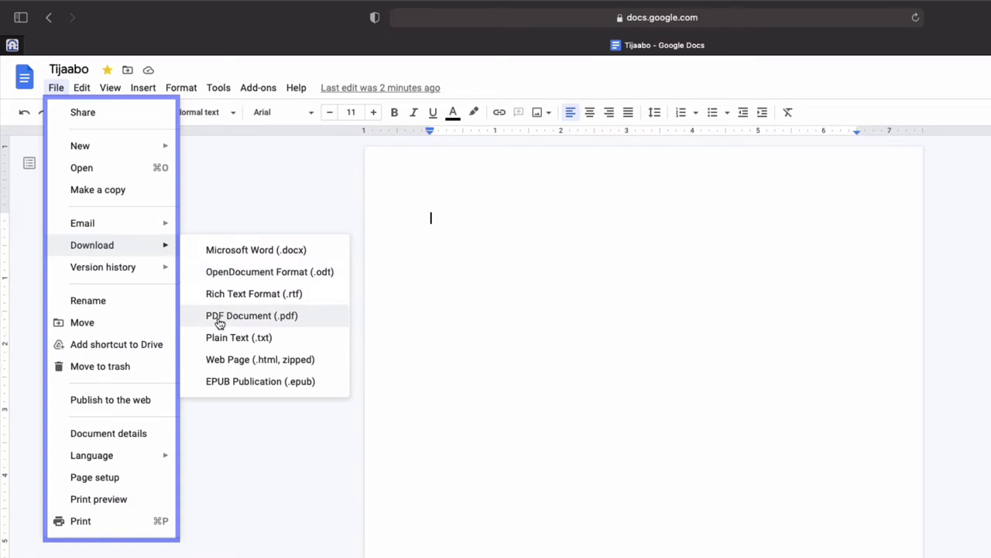
mouse_move(121, 276)
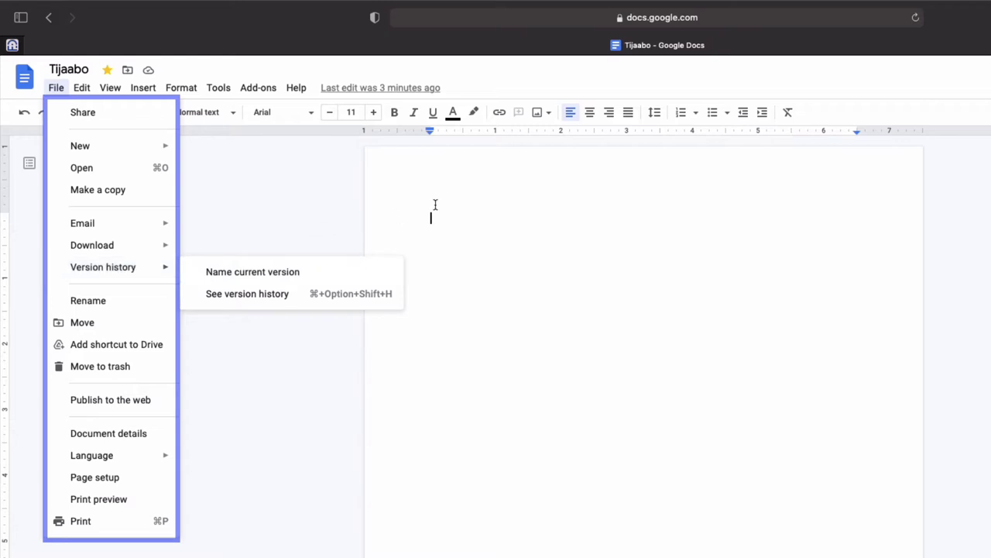
mouse_move(113, 222)
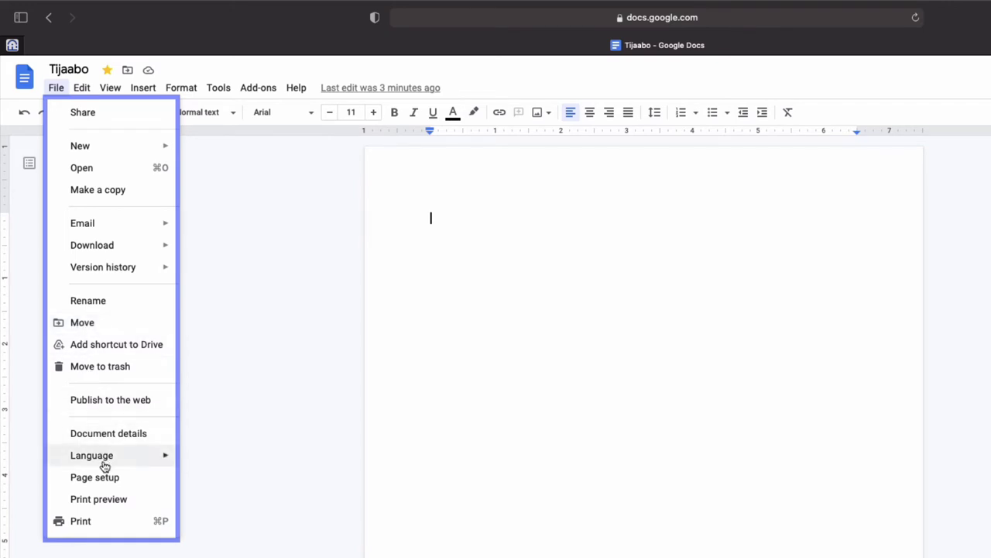
mouse_move(102, 459)
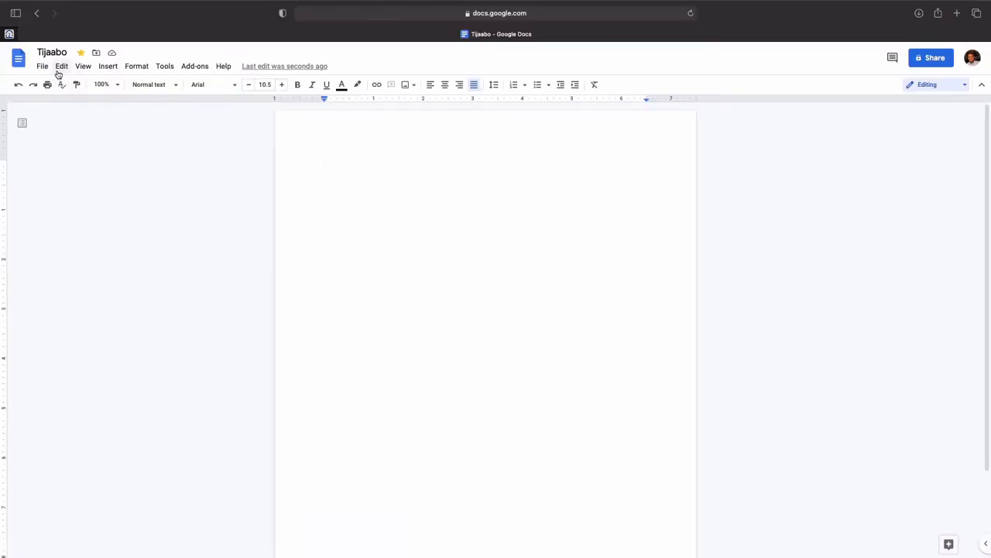
Step: Type 'Haikan waxan ku tijaabinayaa' as the first line of the page
click(60, 70)
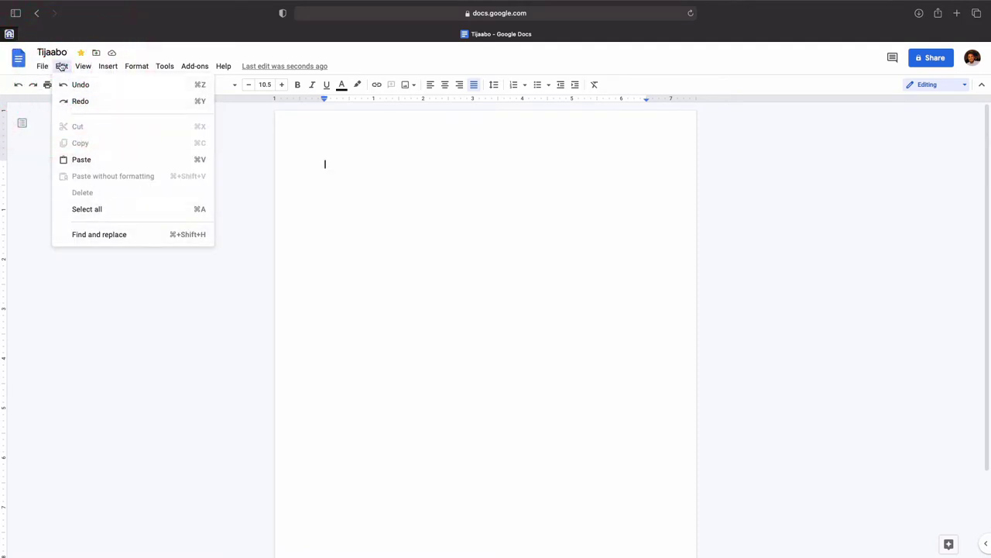
click(61, 68)
click(326, 164)
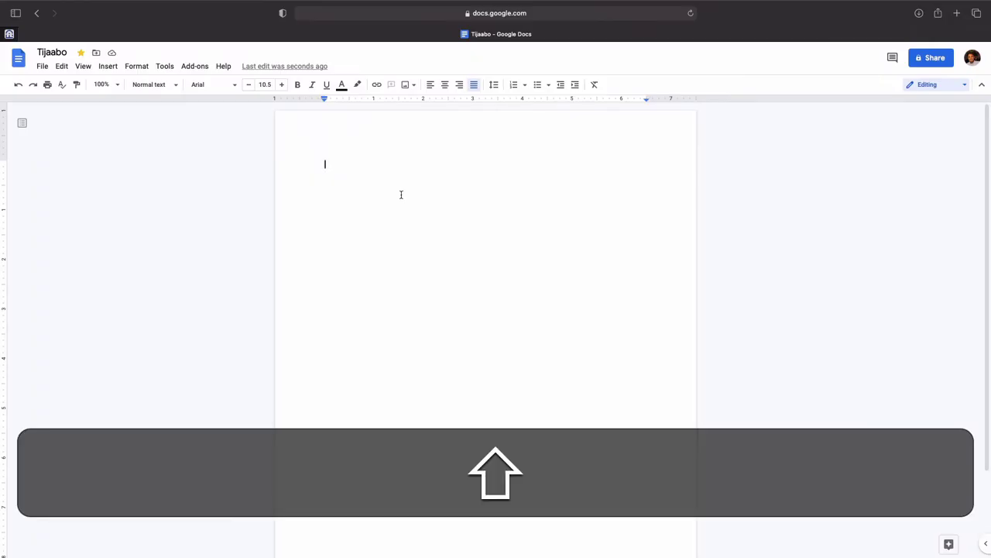
text(Halkan wax)
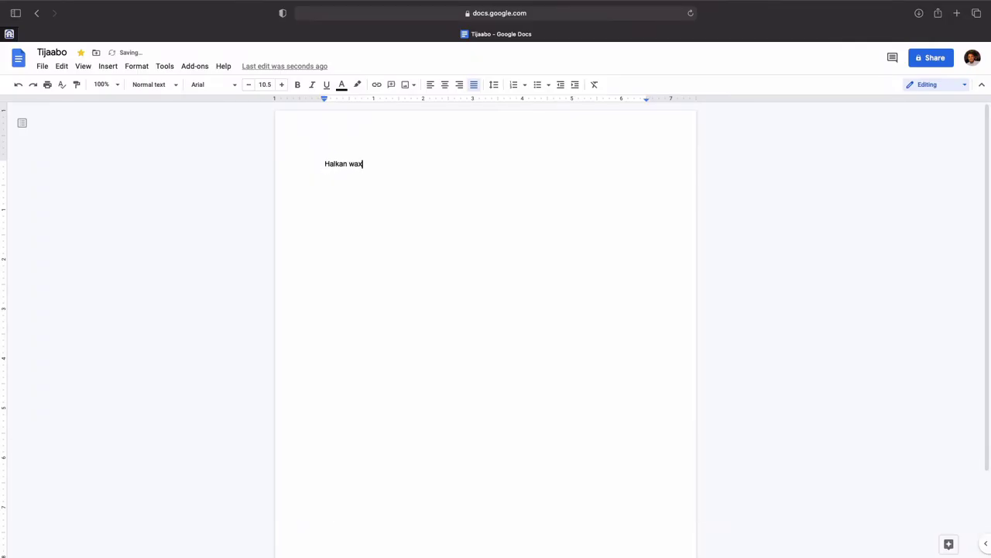
text(ku r)
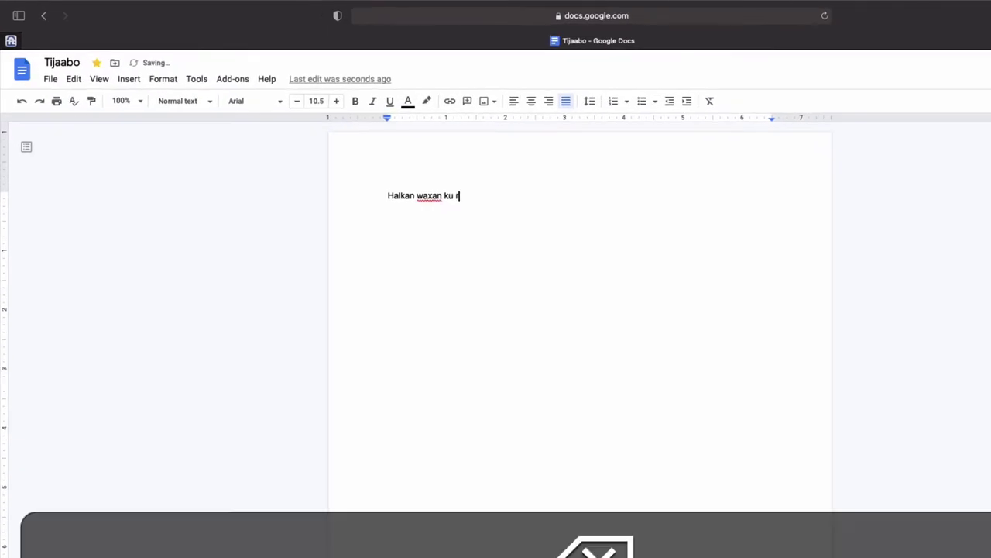
text(jaabinayaa)
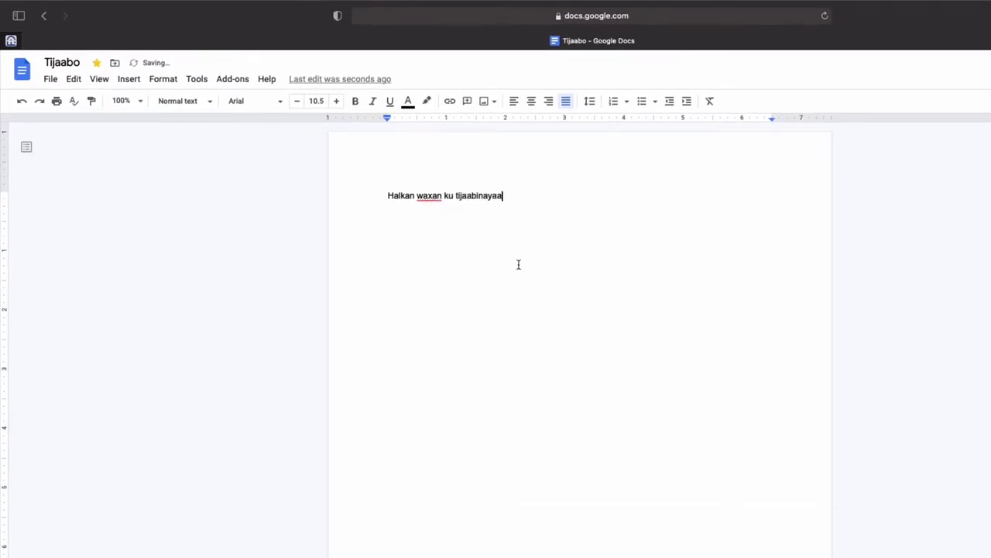
click(519, 264)
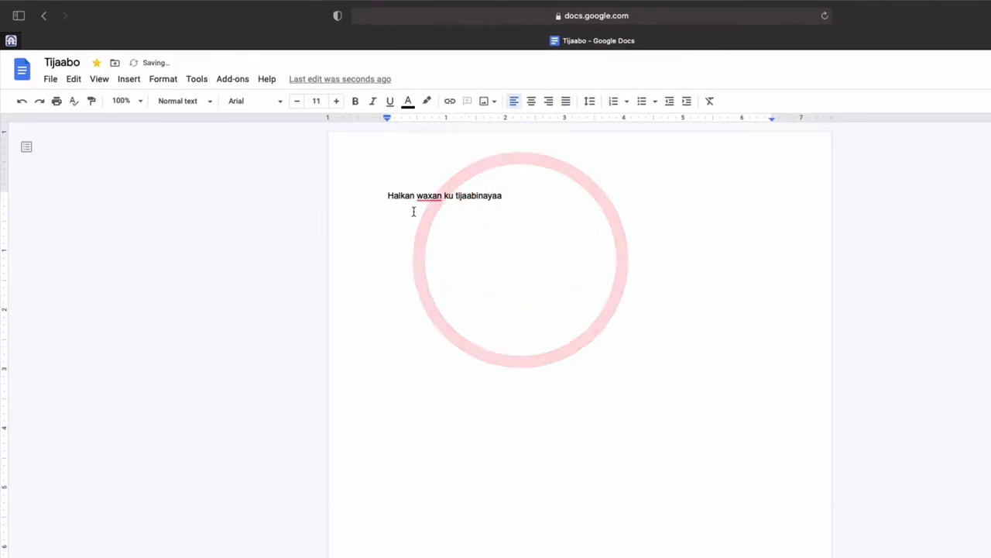
click(420, 225)
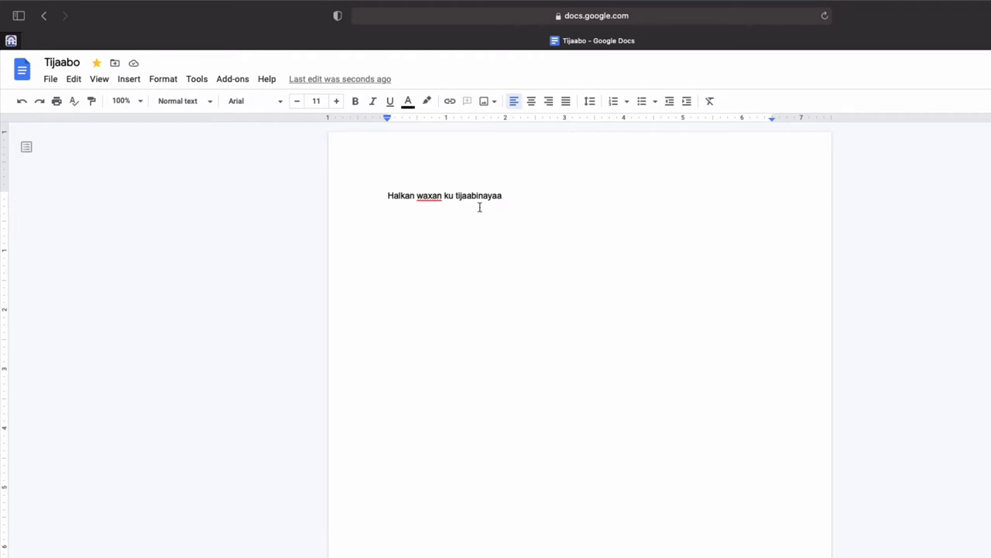
Step: Make the first line a Heading 1, after briefly trying the Title style
drag(371, 200, 524, 204)
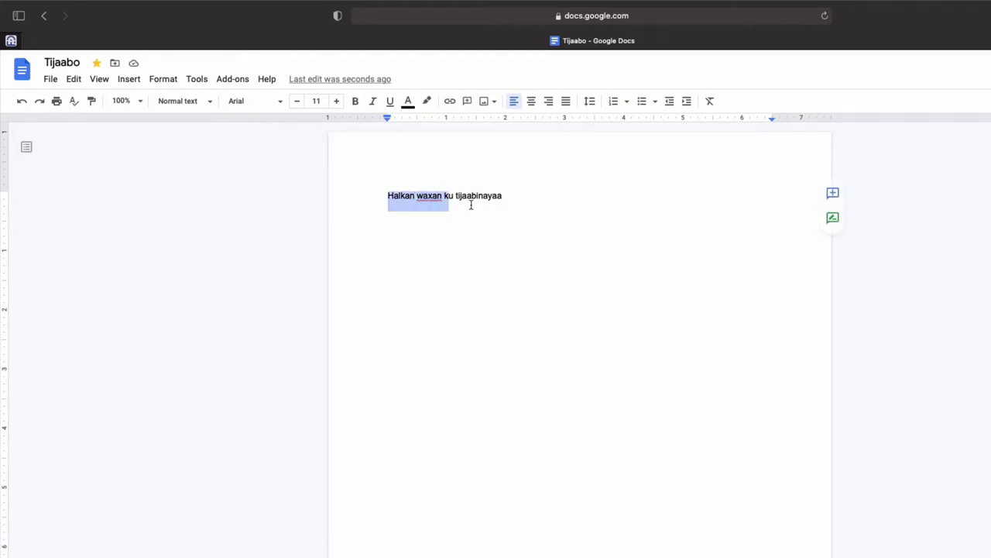
click(524, 205)
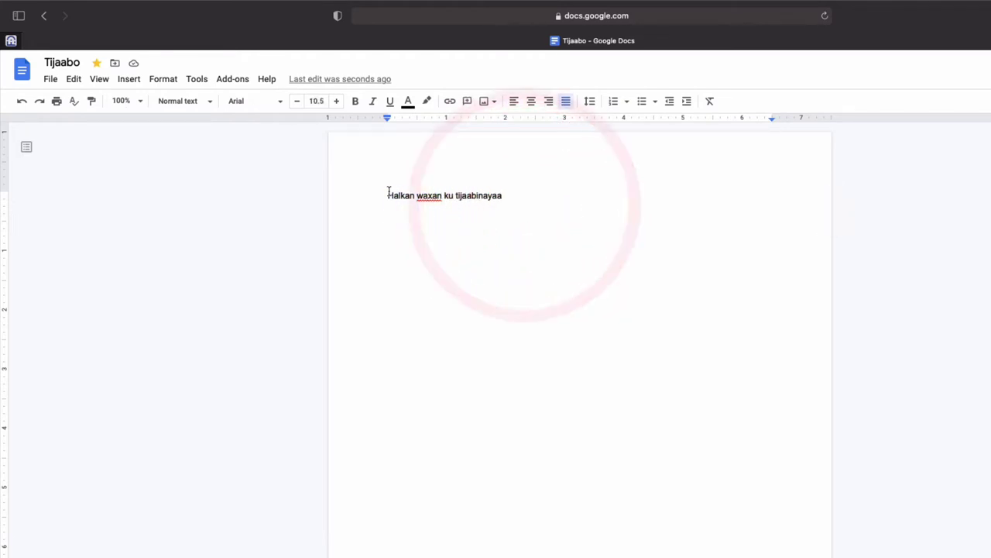
drag(386, 195, 503, 195)
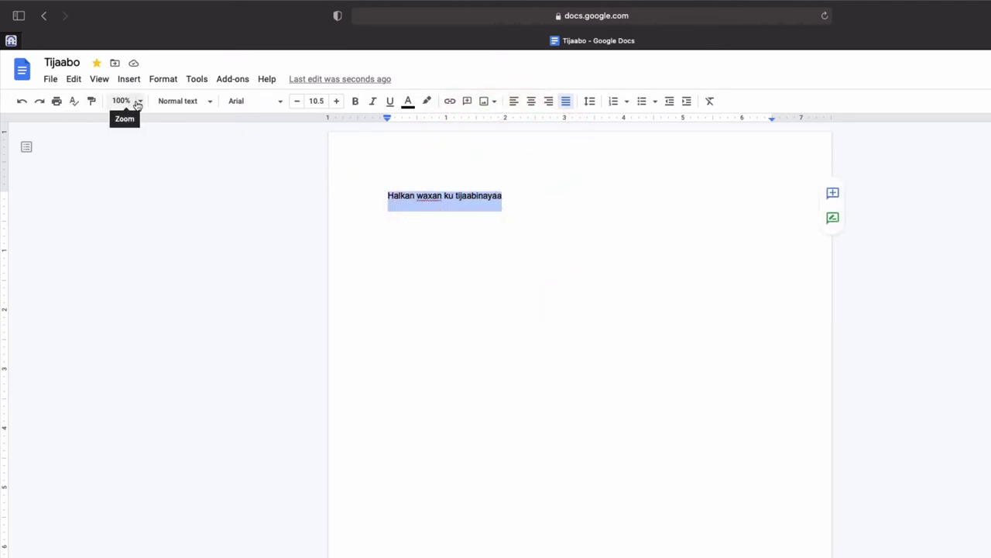
click(177, 100)
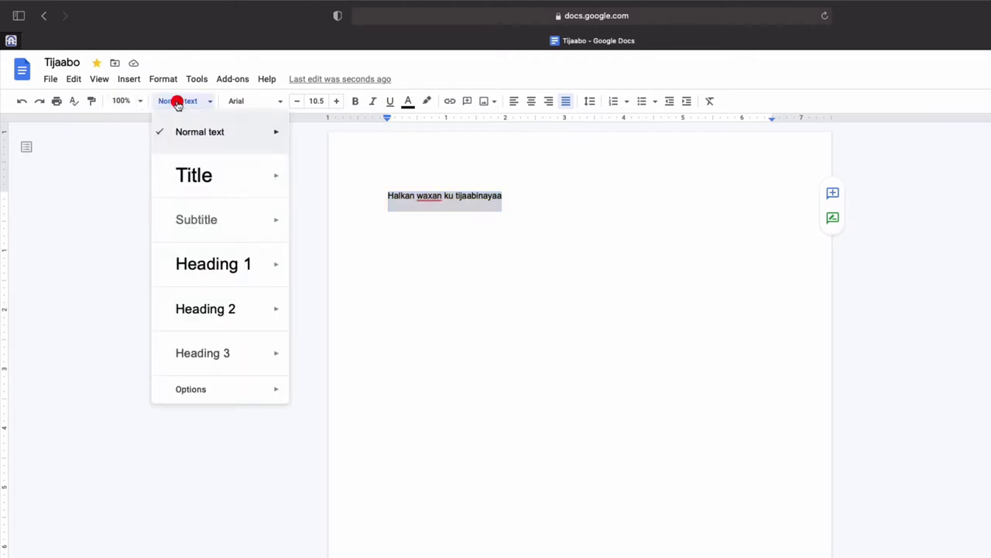
click(189, 177)
click(177, 101)
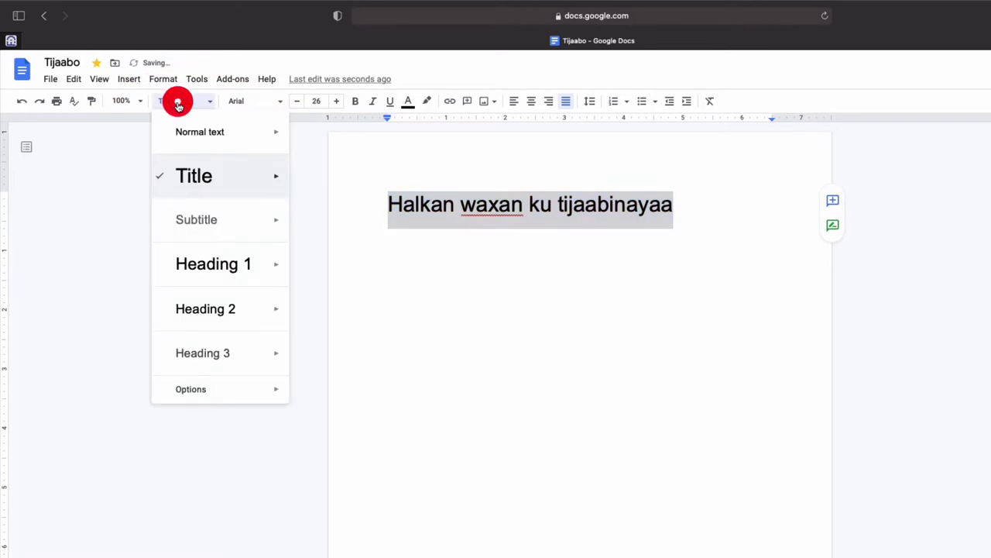
click(216, 267)
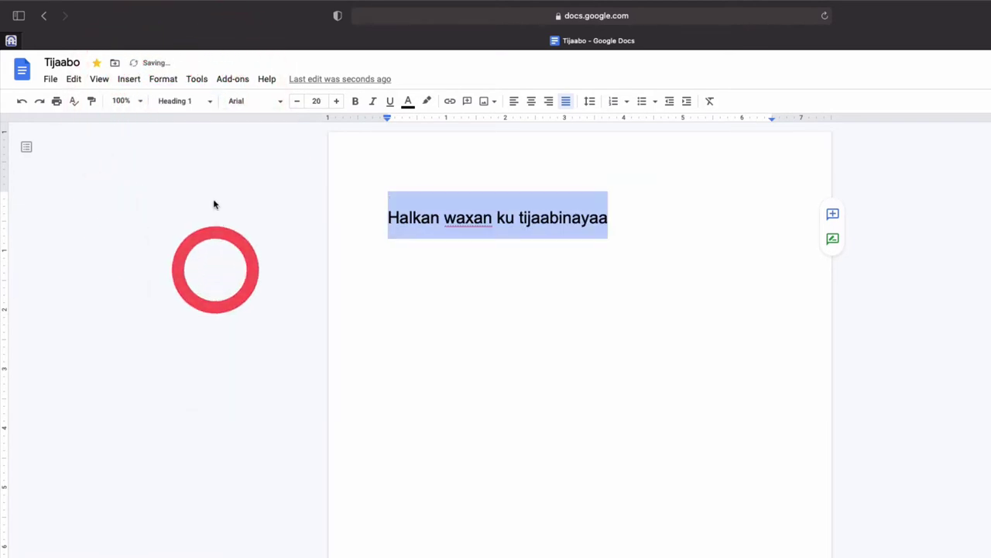
Step: Set the heading font to Roboto and paste the Lorem Ipsum heading and paragraph below
click(274, 103)
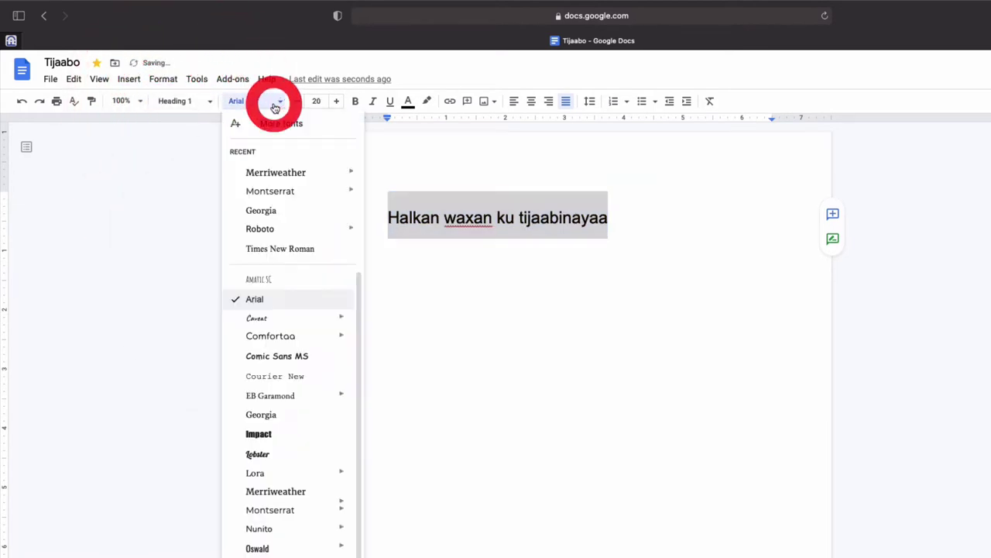
click(270, 228)
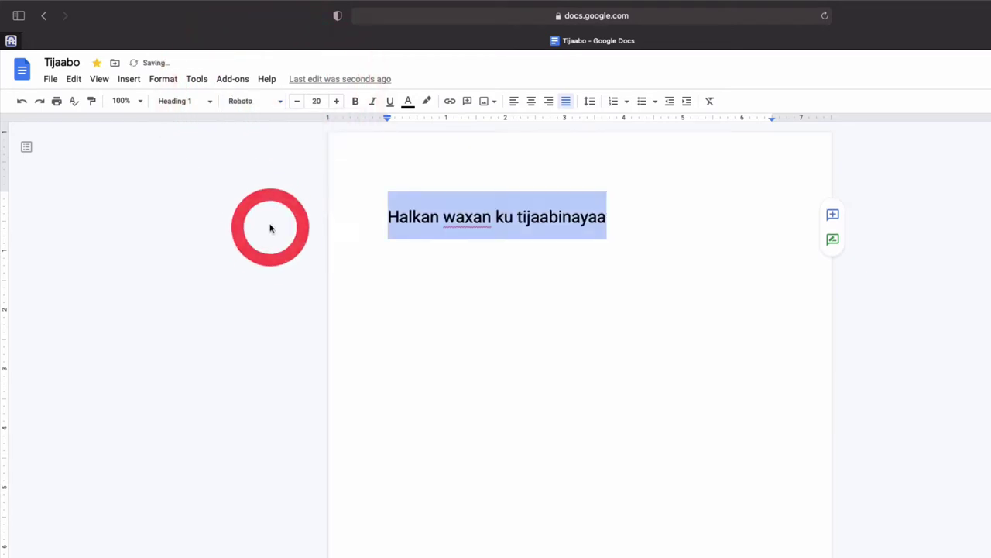
click(540, 266)
text(What is Lorem Ipsum? Lorem Ipsum is simply dummy text of the printing and typesetting industry. Lorem Ipsum has been the industry's standard dummy text ever since the 1500s, when an unknown printer took a galley of type and scrambled it to make a type specimen book. It has survived not only five centuries, but also the leap into electronic typesetting, remaining essentially unchanged. It was popularised in the 1960s with the release of Letraset sheets containing Lorem Ipsum passages, and more recently with desktop publishing software like Aldus PageMaker including versions of Lorem Ipsum.)
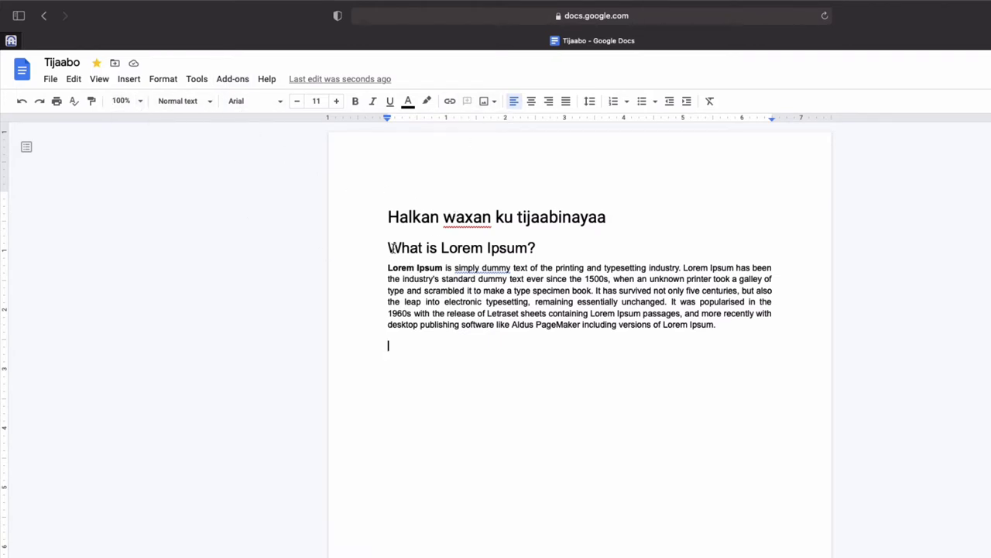
Step: Set the pasted heading and paragraph in Montserrat Normal
drag(391, 248, 730, 335)
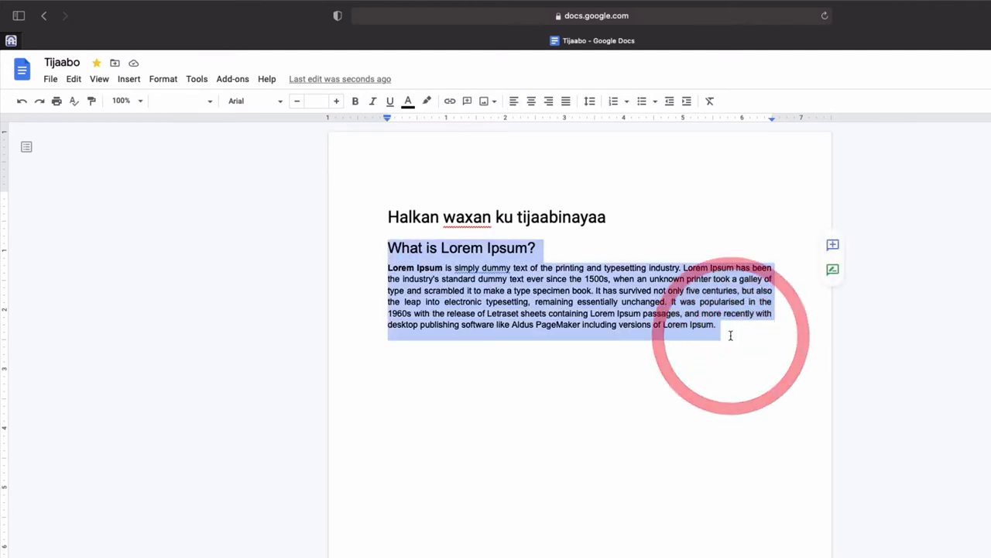
click(280, 103)
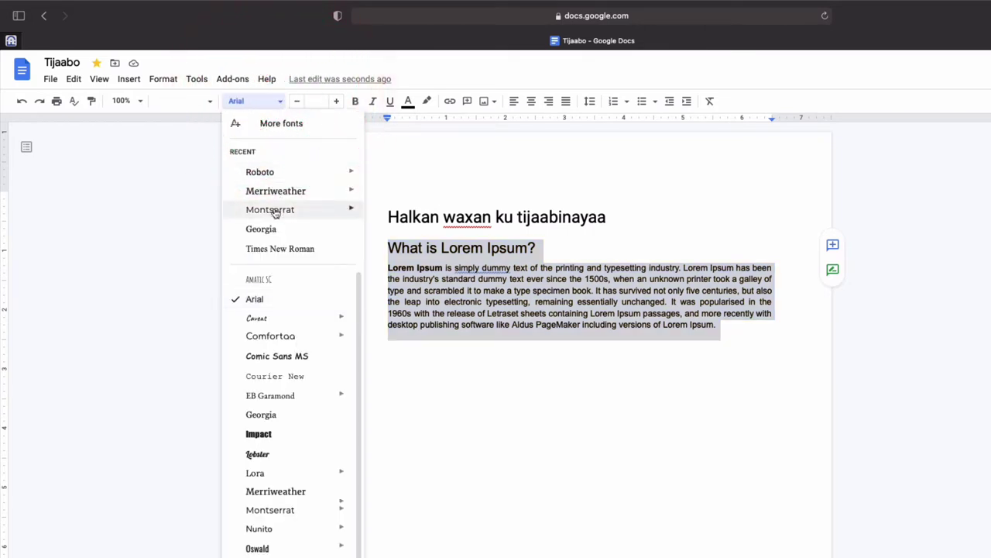
mouse_move(273, 213)
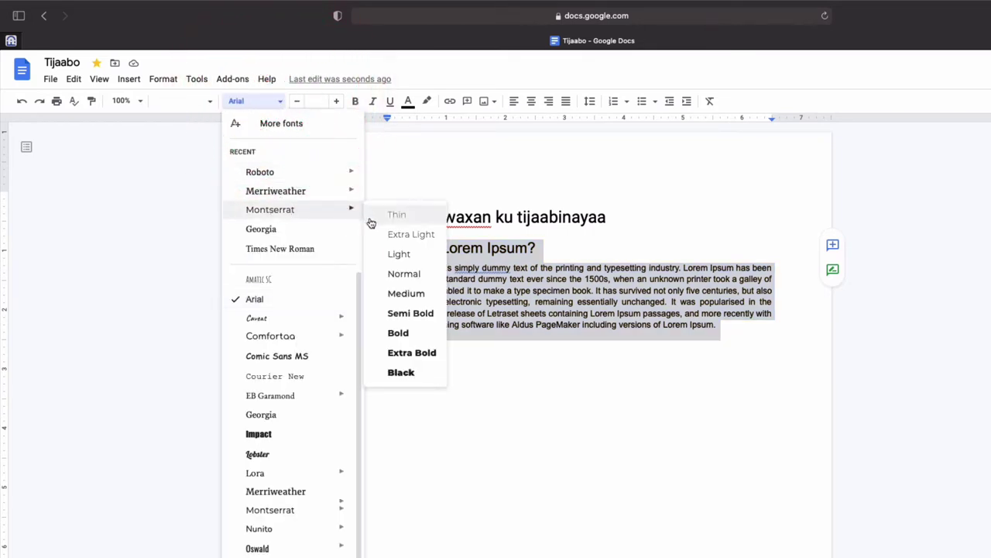
click(403, 274)
click(529, 363)
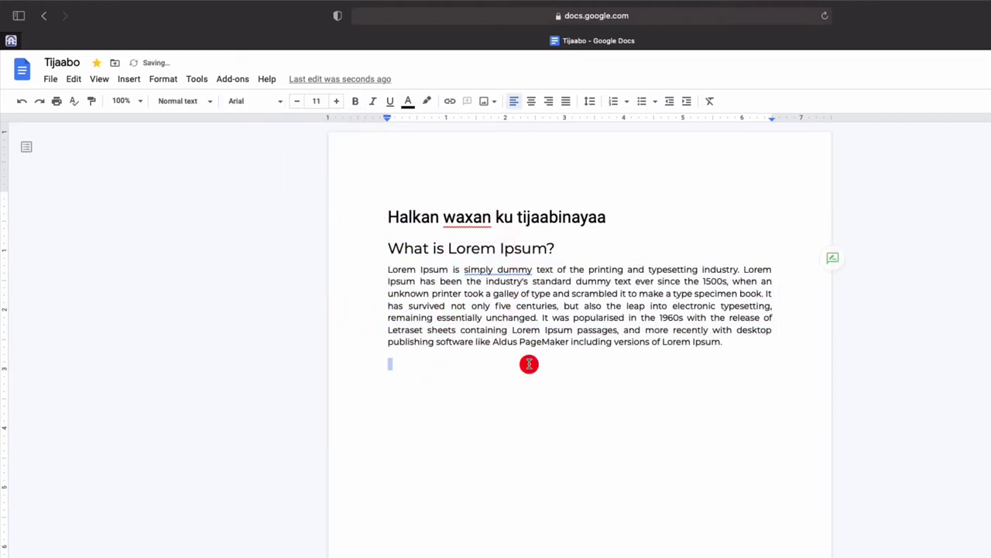
Step: Make 'What is Lorem Ipsum?' a Title-style heading in Montserrat
drag(386, 251, 556, 249)
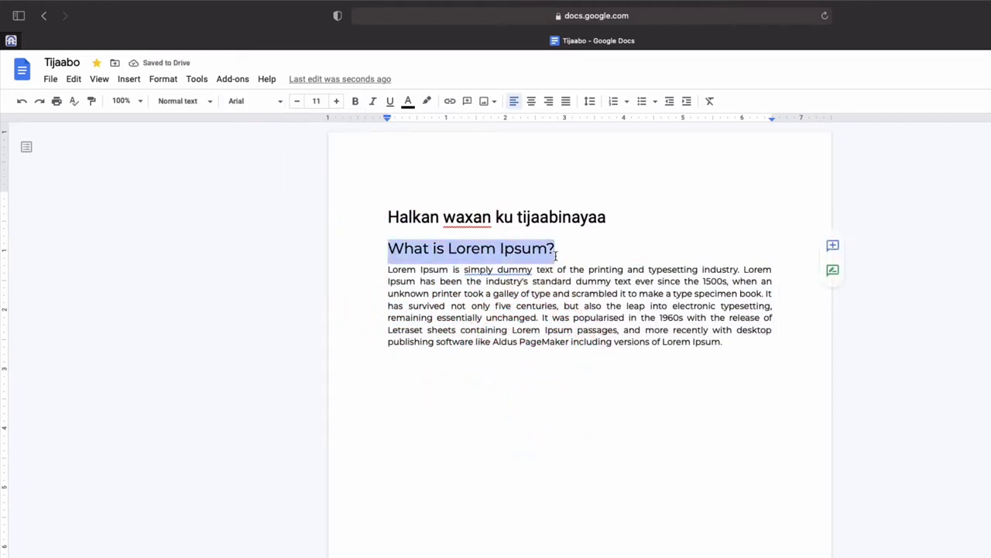
click(198, 106)
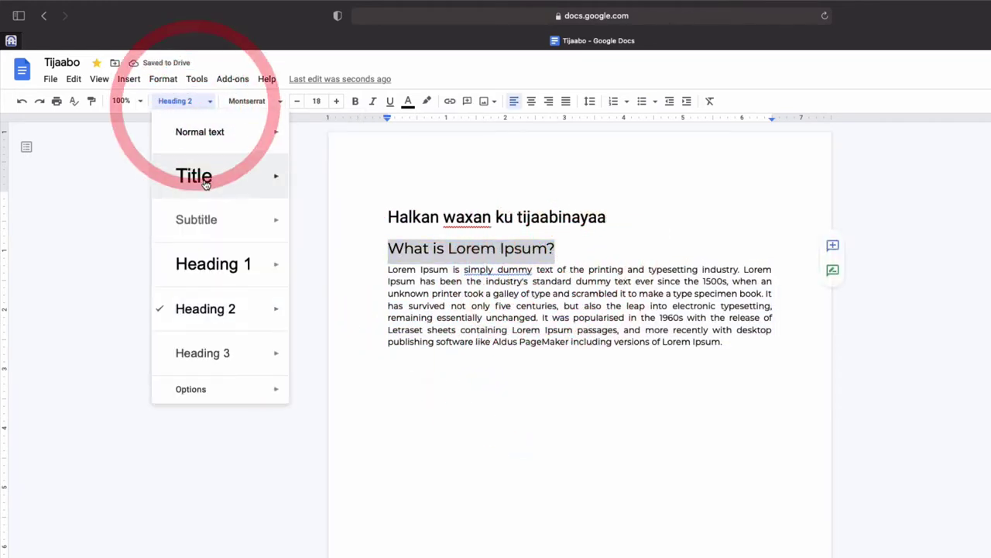
click(205, 182)
click(501, 362)
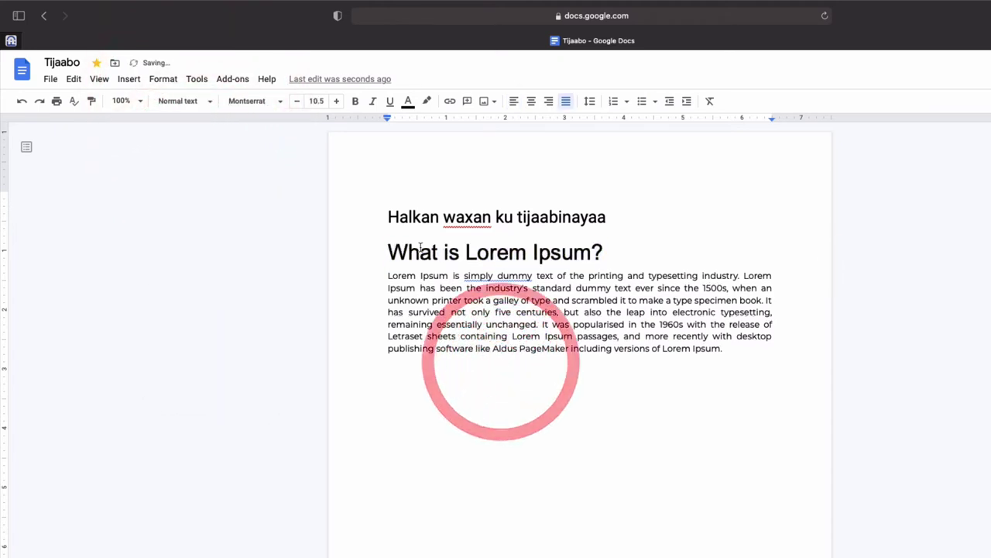
drag(387, 250, 608, 246)
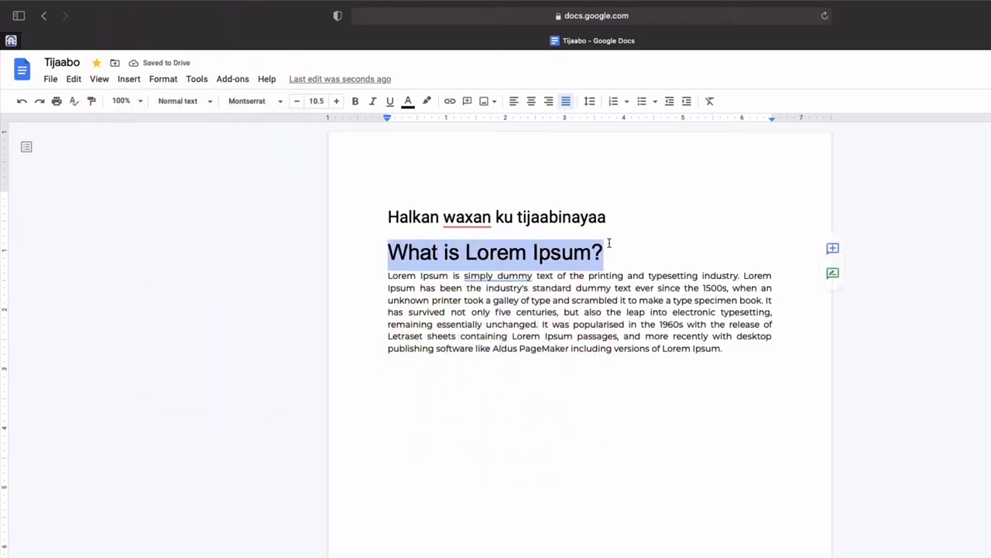
click(261, 105)
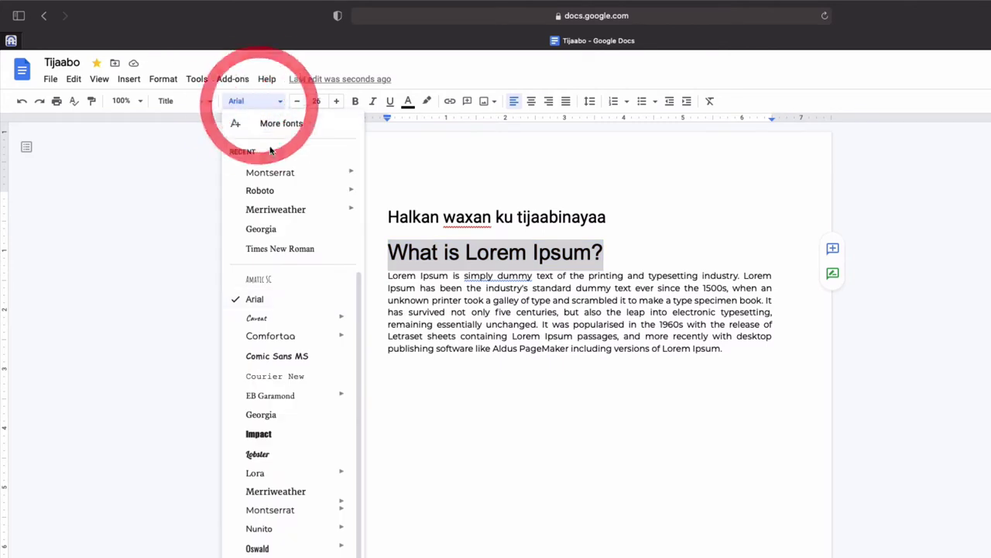
click(274, 178)
click(500, 293)
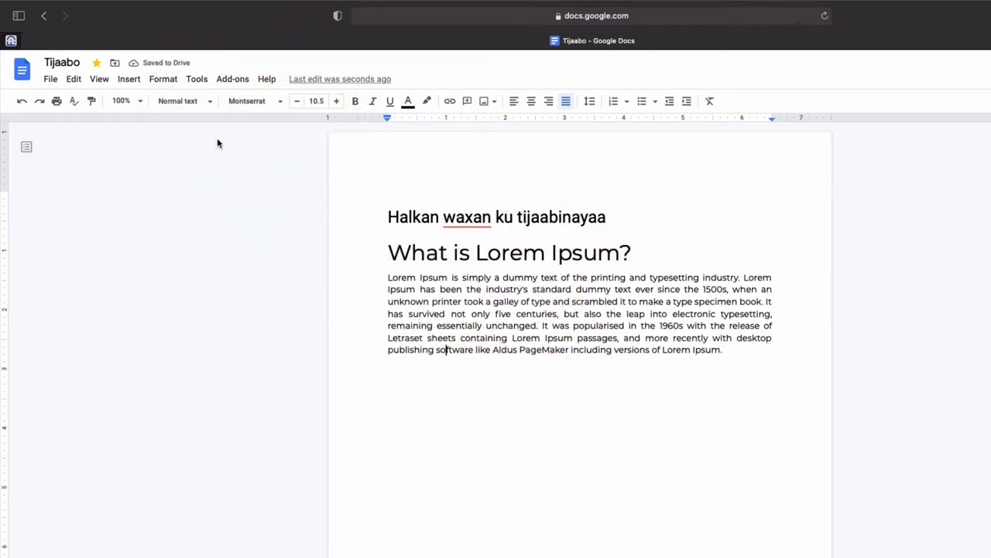
Step: Undo the stray 'a' in 'simply a dummy' and redo the heading's Montserrat font
click(78, 80)
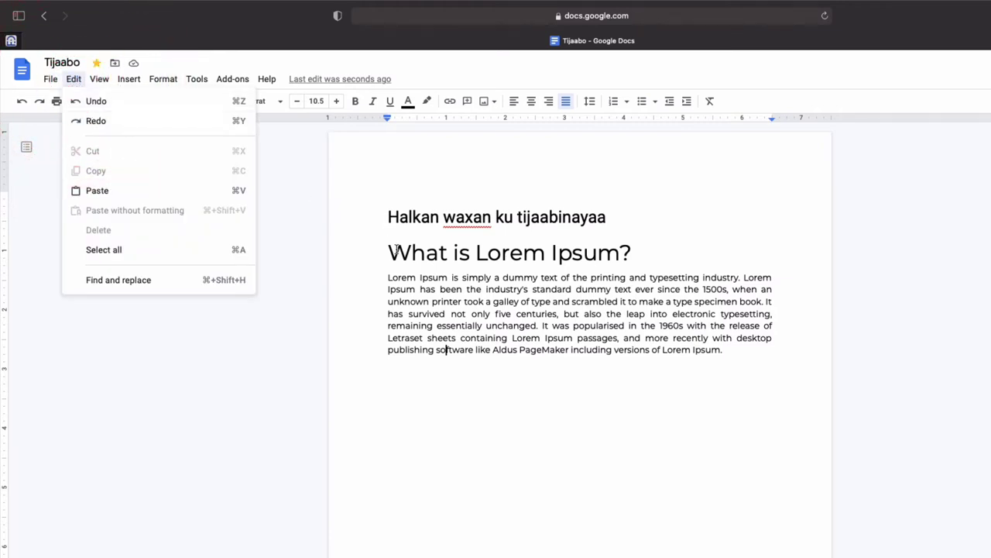
click(95, 101)
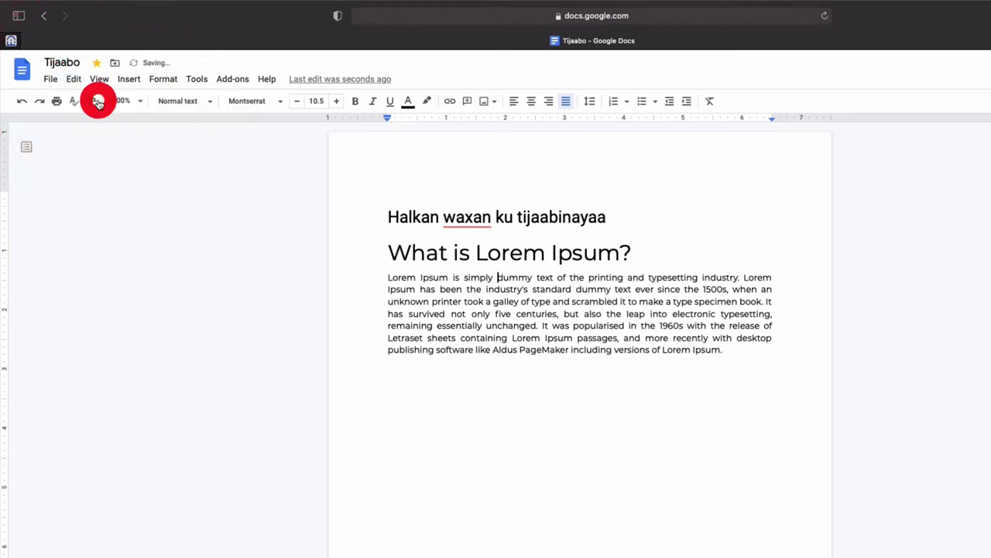
click(92, 79)
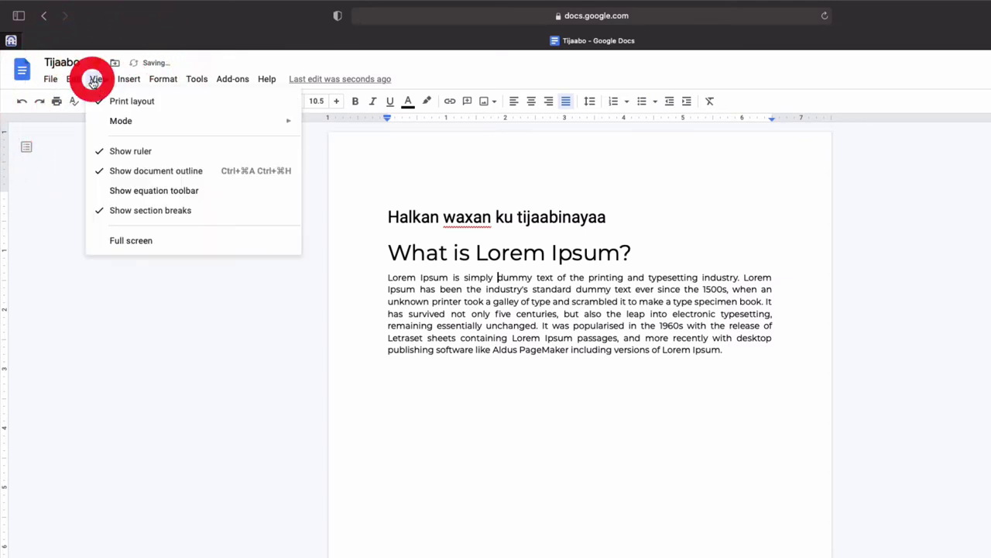
mouse_move(74, 79)
click(83, 102)
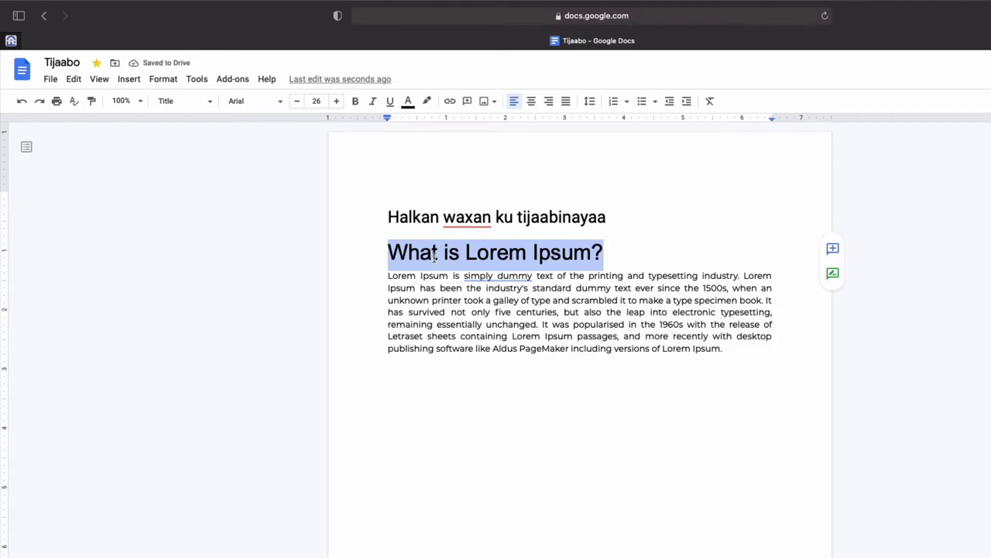
click(74, 79)
click(94, 120)
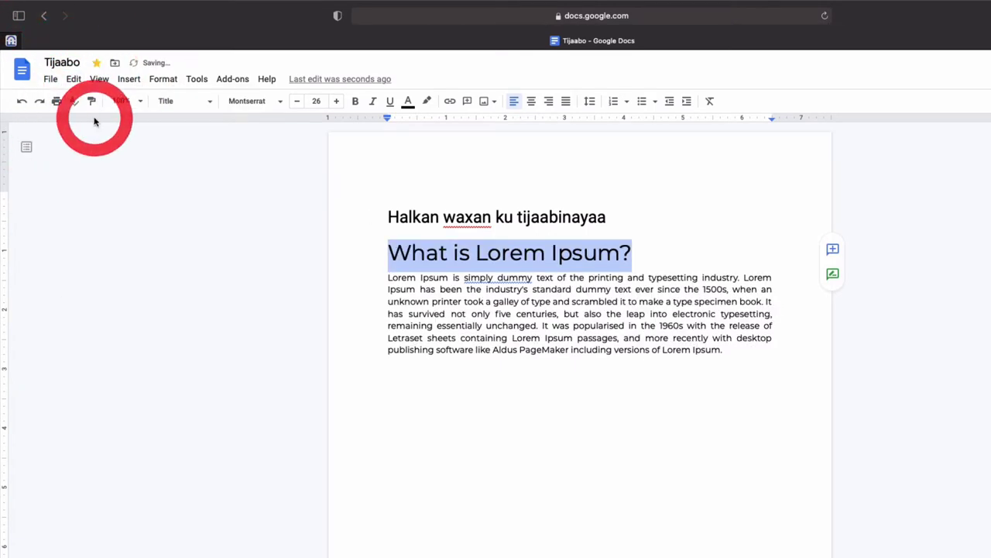
Step: Dismiss the link card over 'simply dummy' and bring up the View menu
click(475, 299)
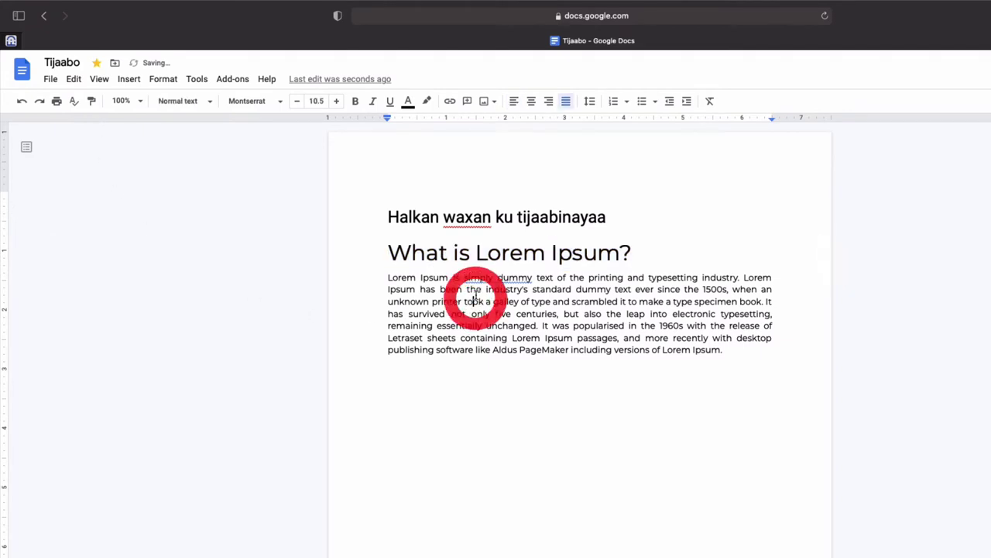
click(499, 277)
click(493, 306)
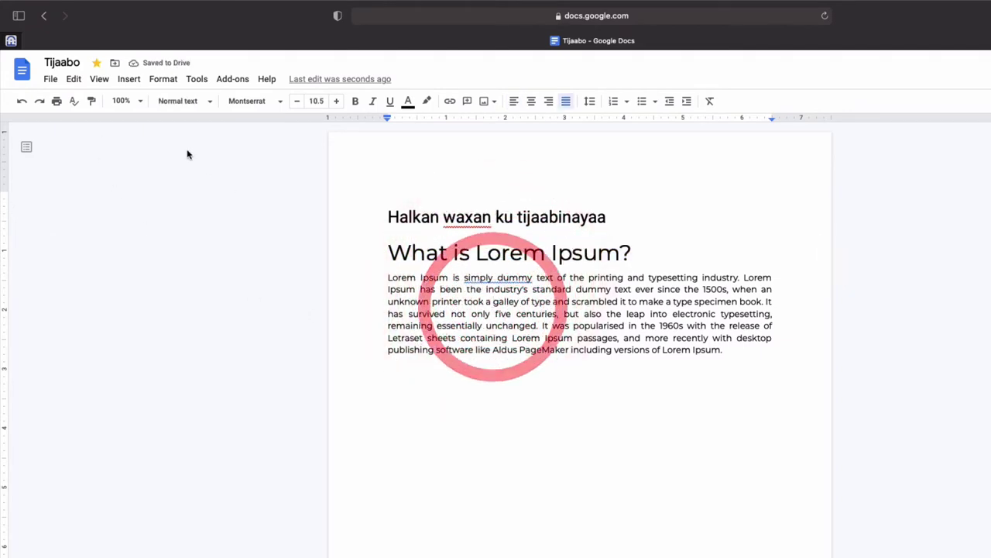
click(97, 80)
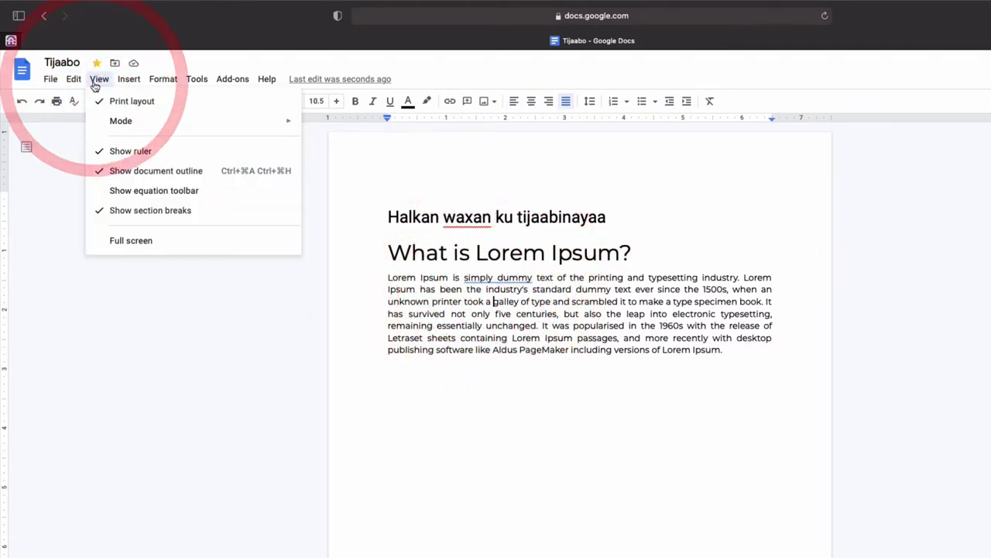
mouse_move(69, 81)
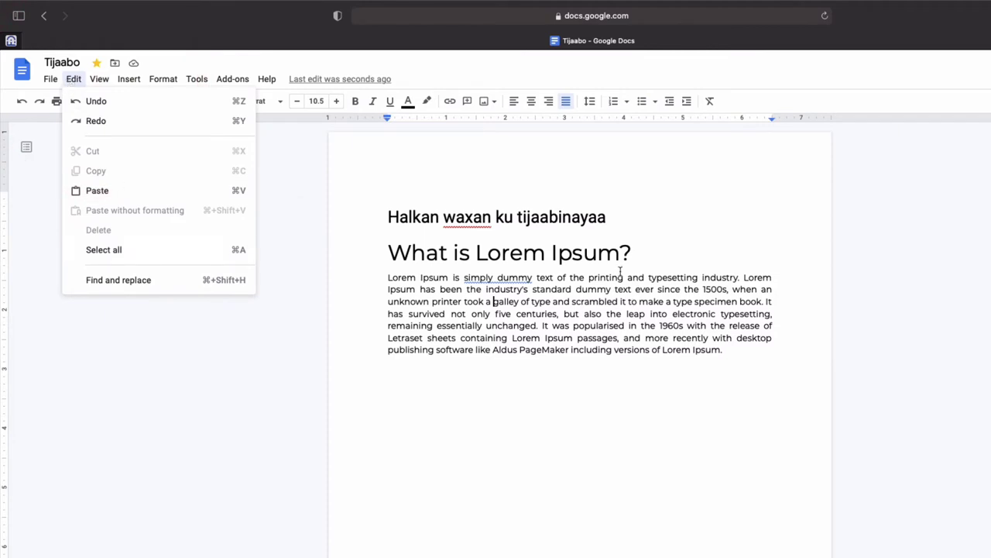
Step: Copy the whole Lorem Ipsum body paragraph
drag(734, 356, 399, 280)
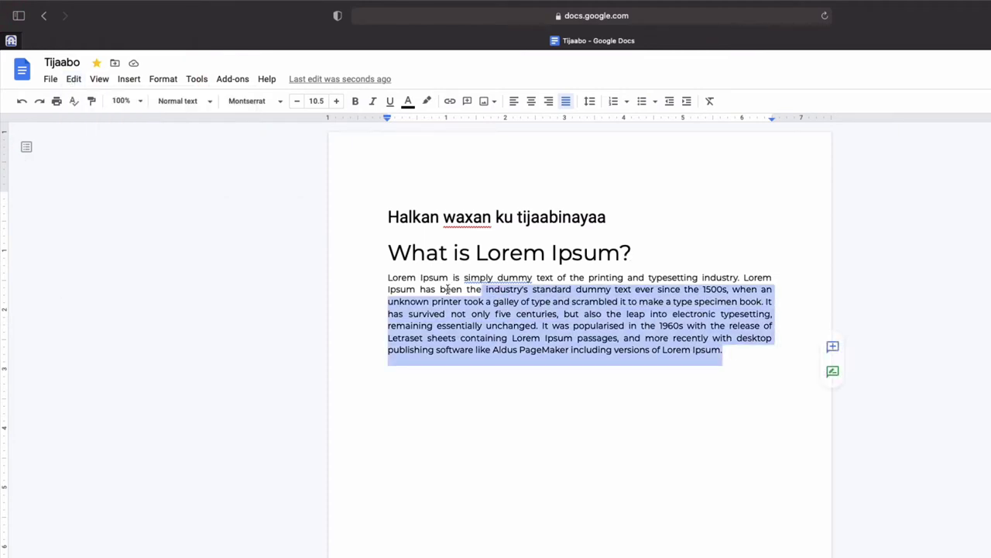
right_click(413, 310)
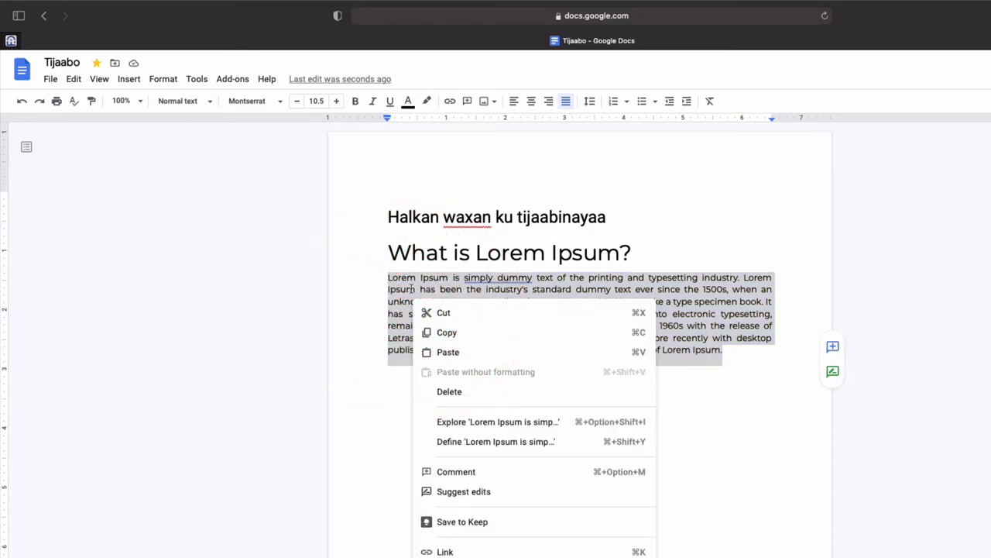
click(447, 335)
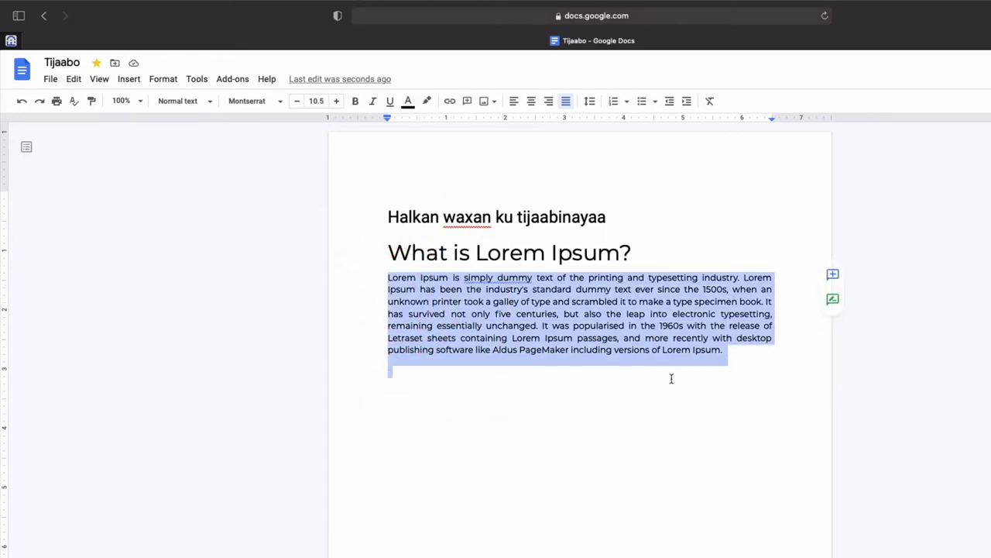
shift+click(721, 353)
click(75, 81)
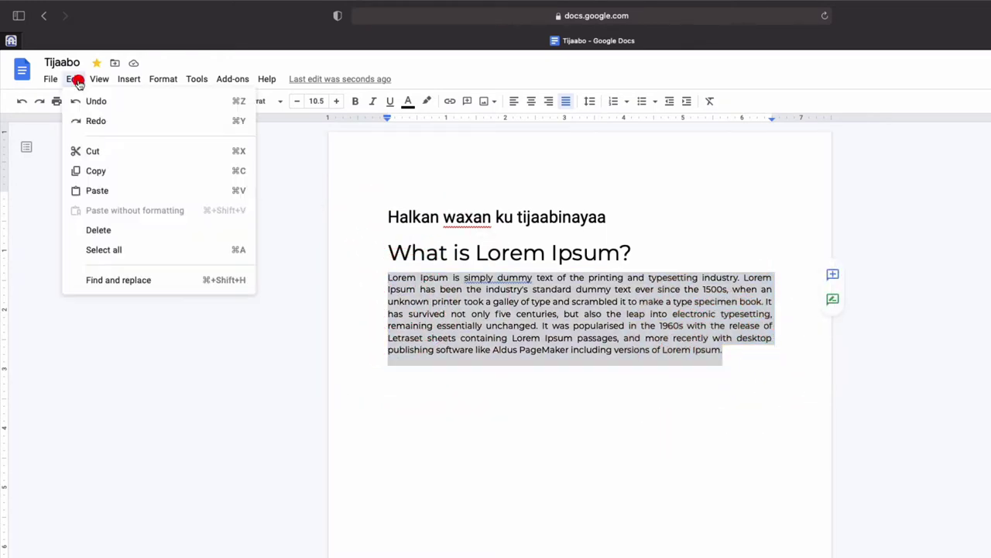
click(98, 170)
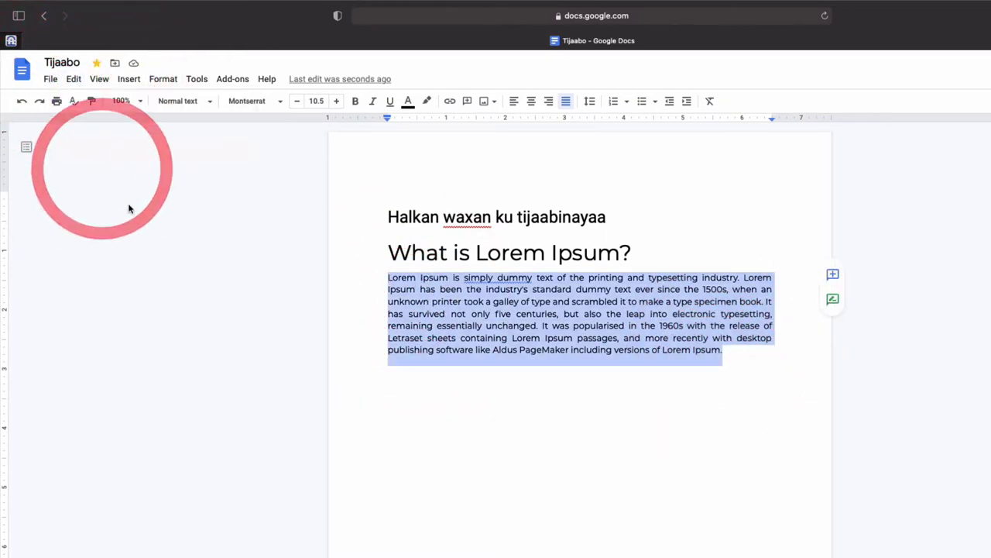
click(408, 375)
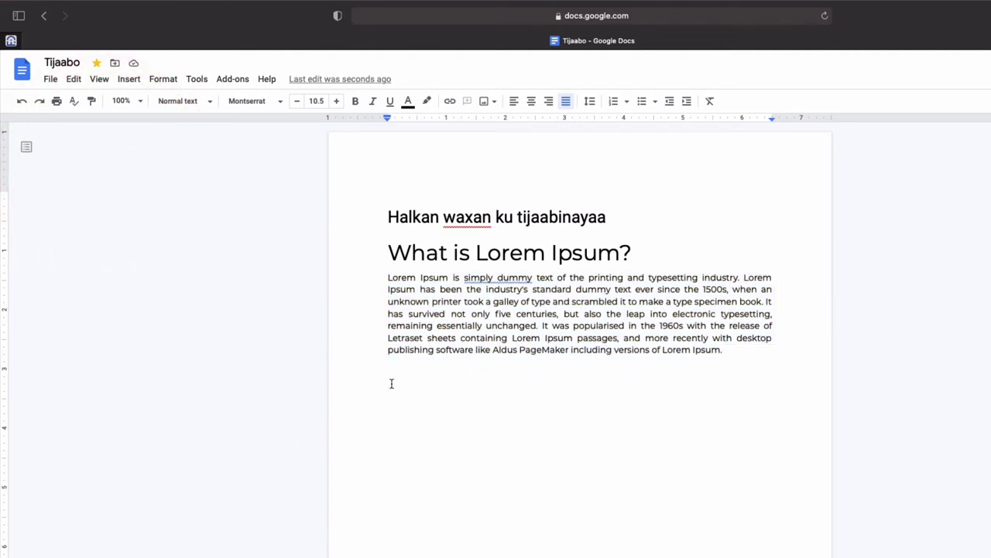
Step: Paste the copied paragraph with Ctrl+V on the empty line below the original
right_click(387, 387)
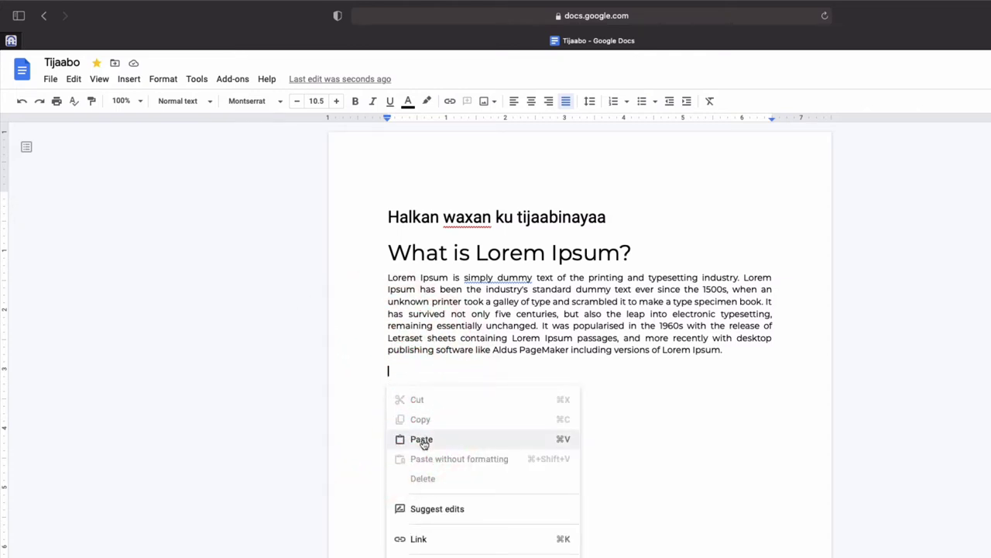
double_click(401, 373)
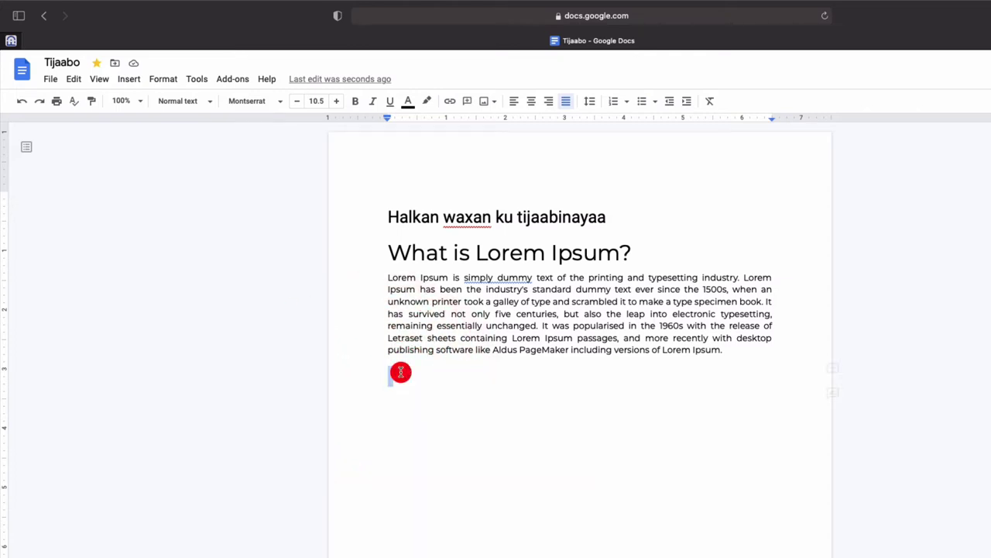
click(74, 79)
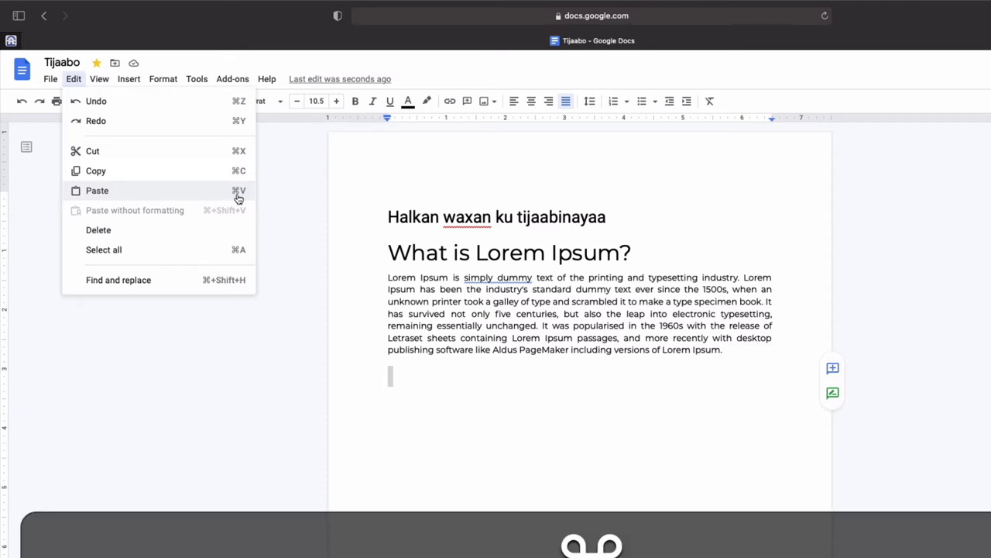
click(393, 375)
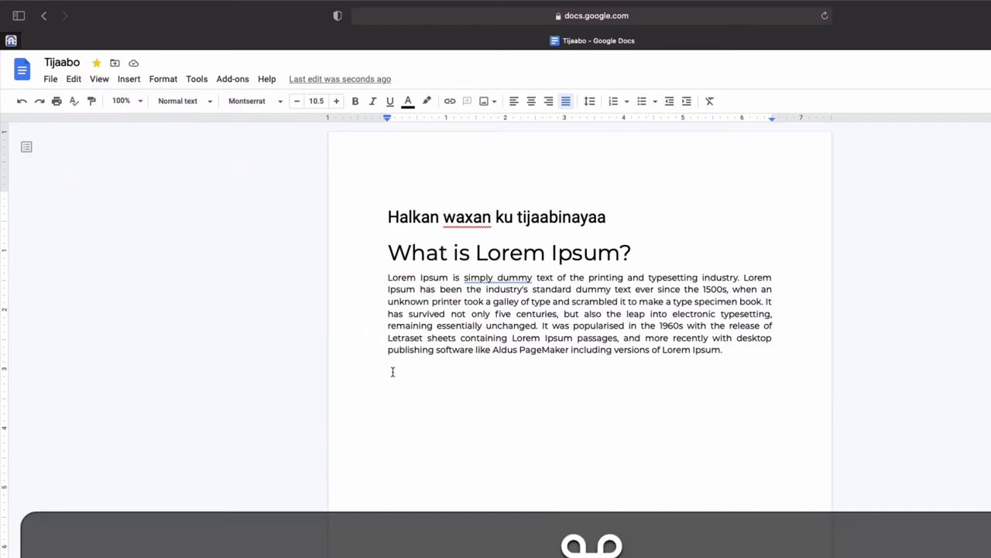
key(ctrl+v)
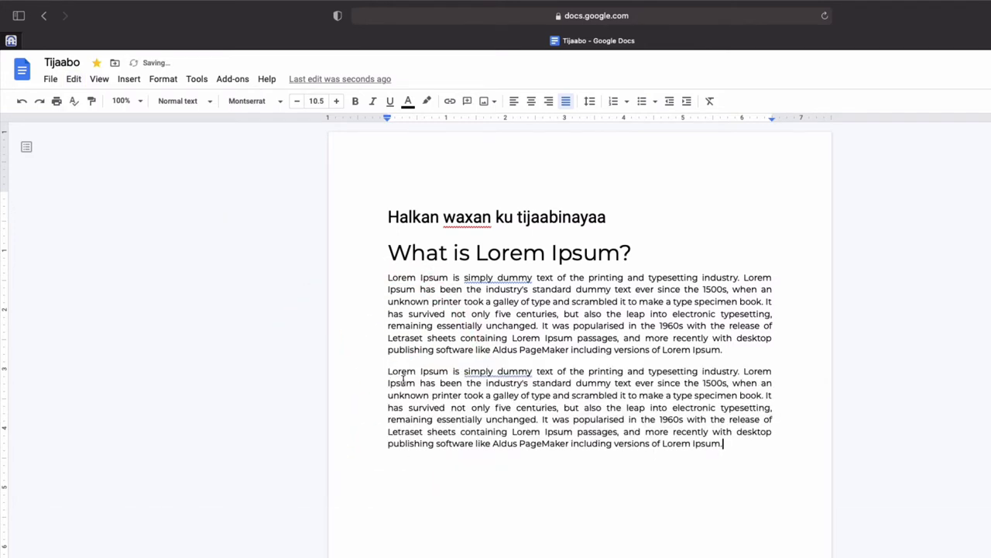
click(75, 80)
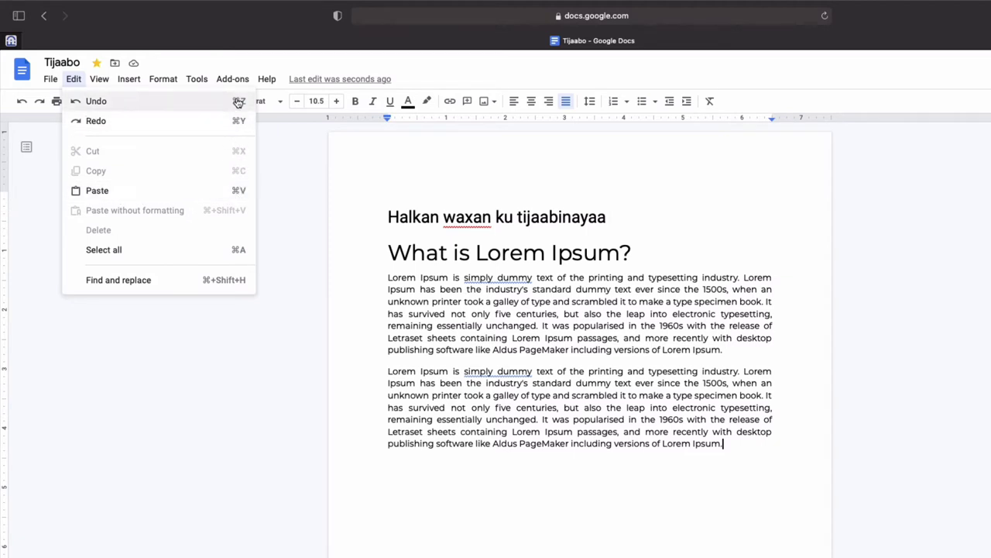
click(106, 80)
click(130, 79)
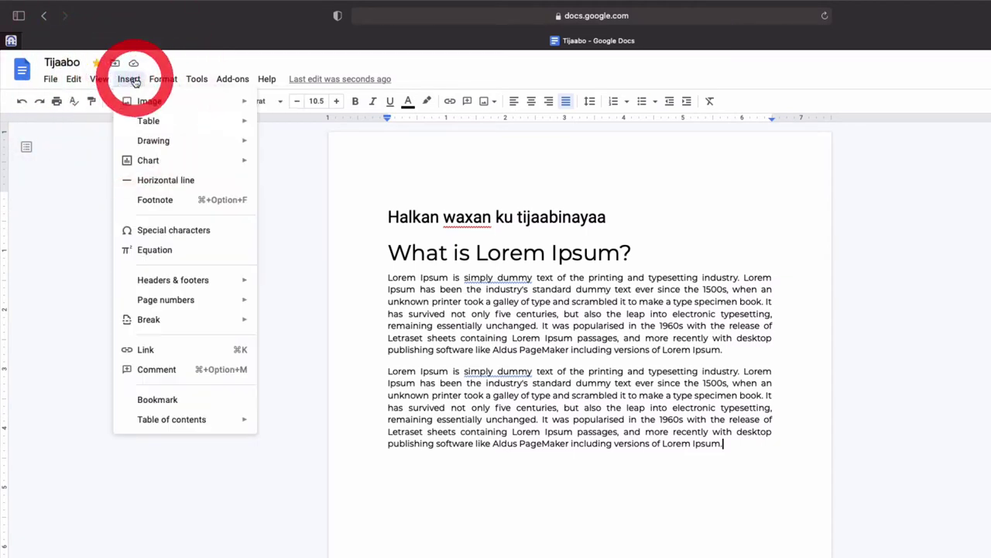
mouse_move(97, 82)
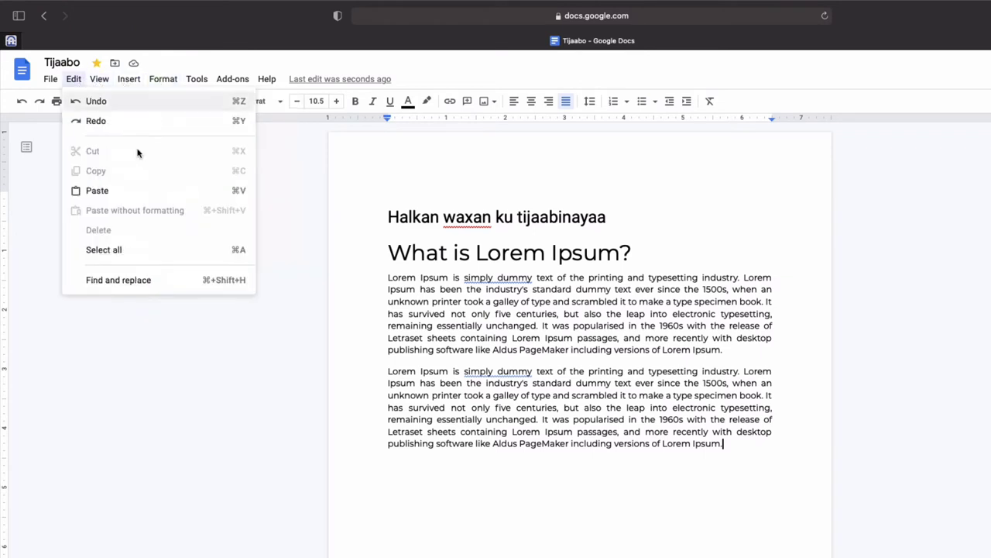
click(742, 441)
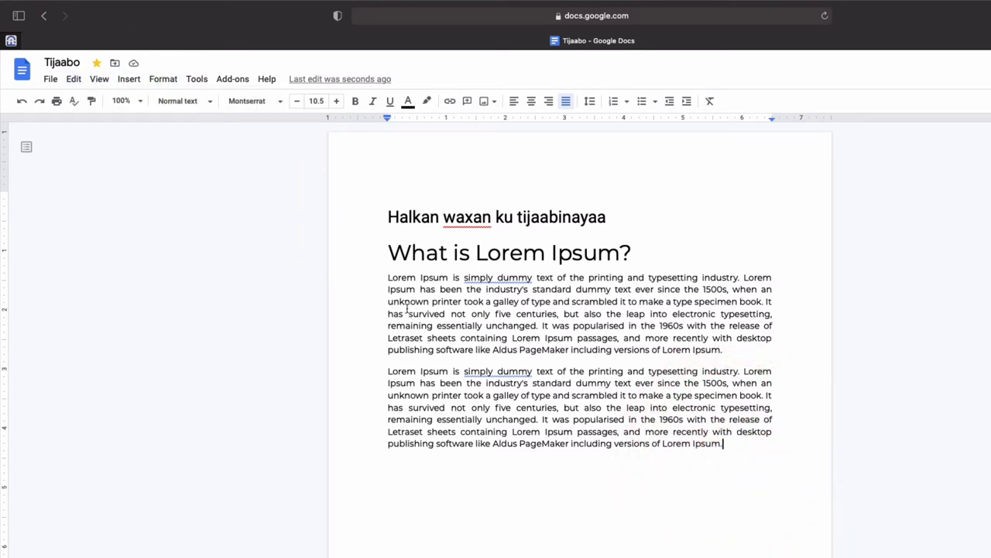
click(74, 81)
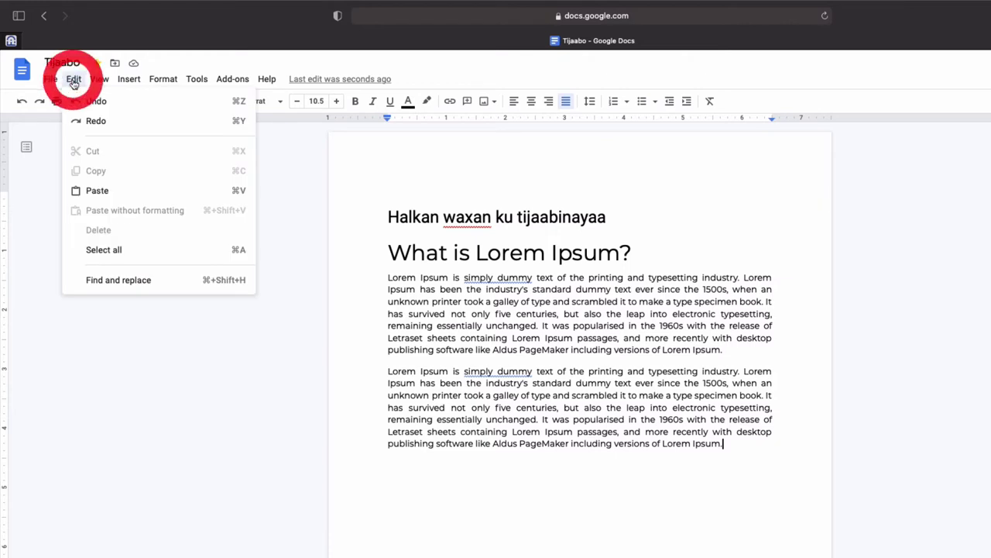
click(93, 249)
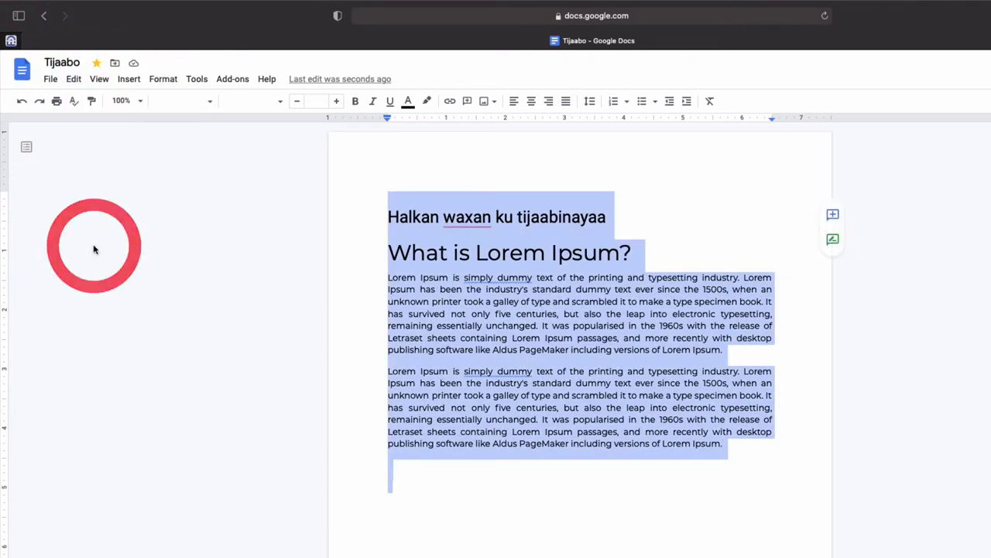
click(625, 325)
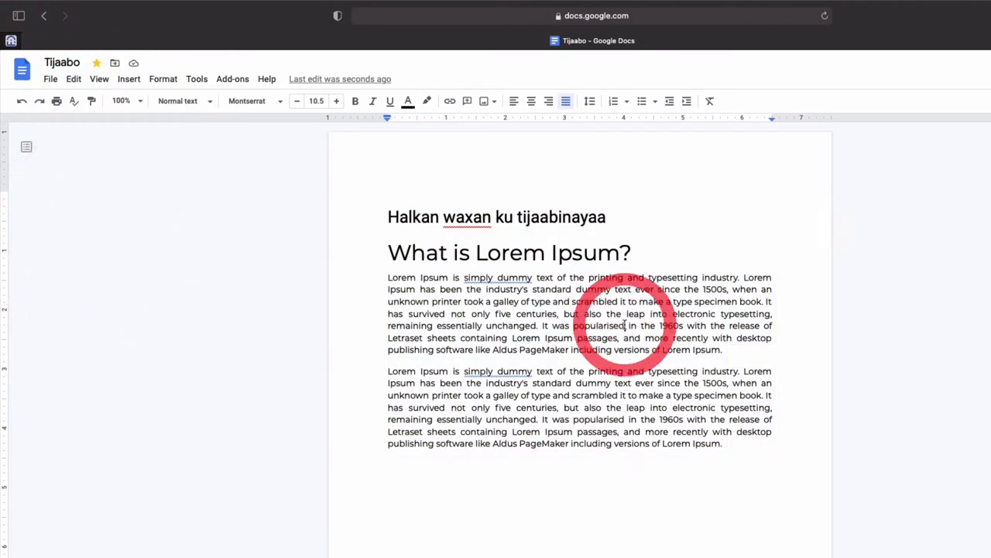
click(76, 80)
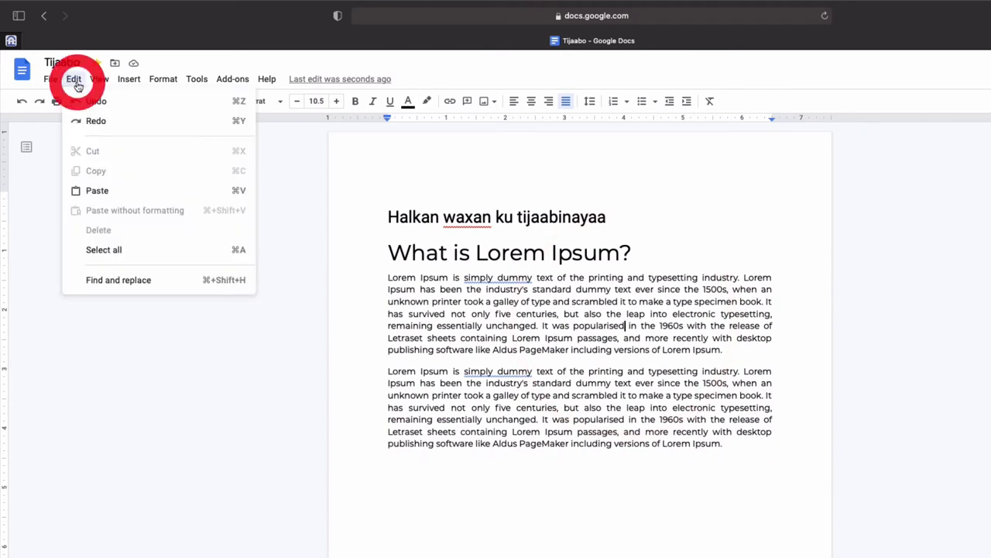
click(234, 249)
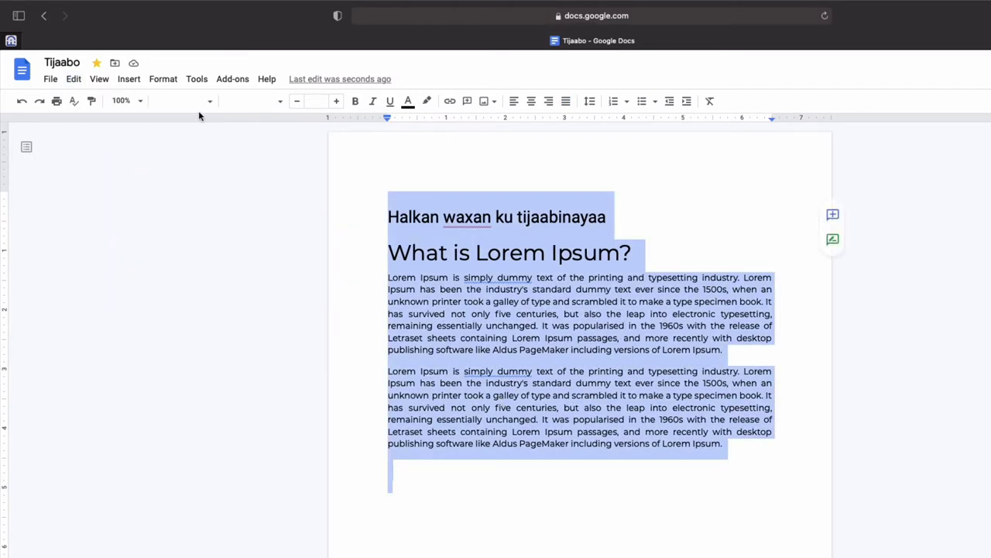
click(407, 101)
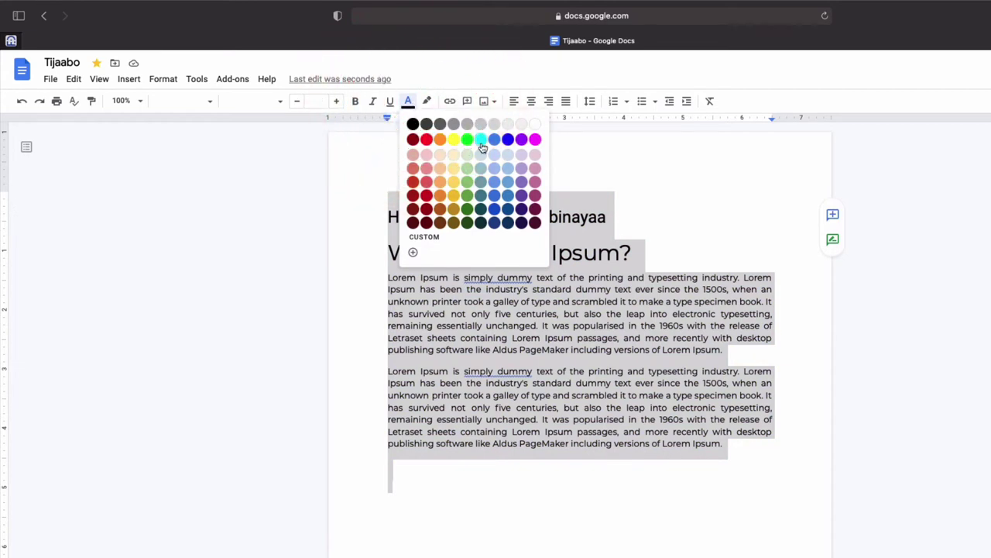
click(493, 210)
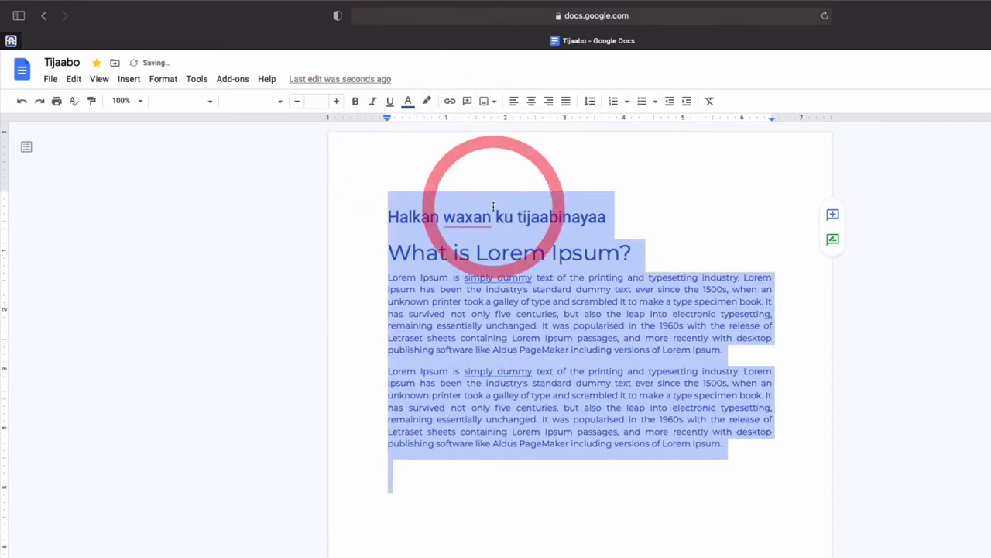
click(409, 104)
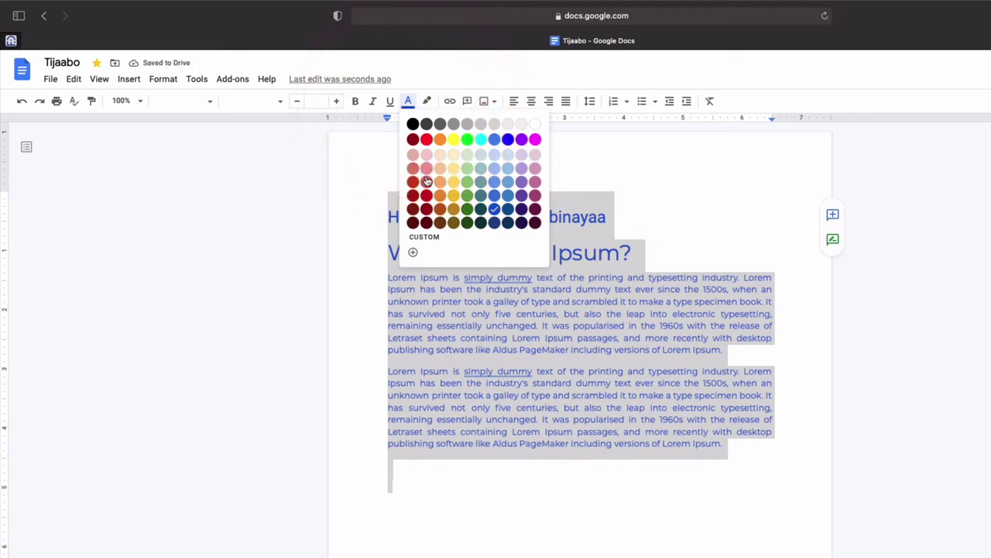
click(413, 124)
click(419, 285)
drag(614, 218, 361, 226)
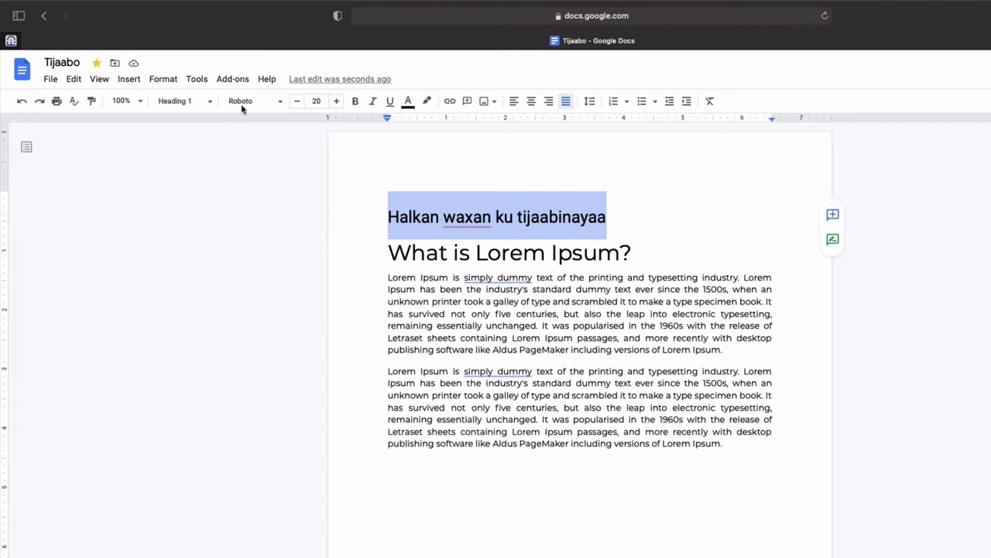
Step: Delete the 'Halkan waxan ku tijaabinayaa' heading and the blank line before 'What is Lorem Ipsum?'
click(77, 79)
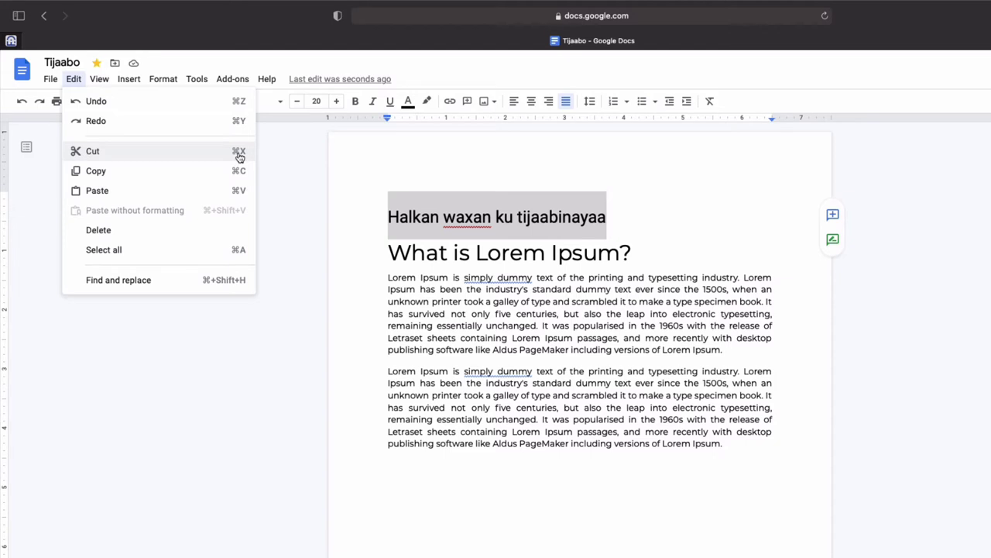
click(620, 216)
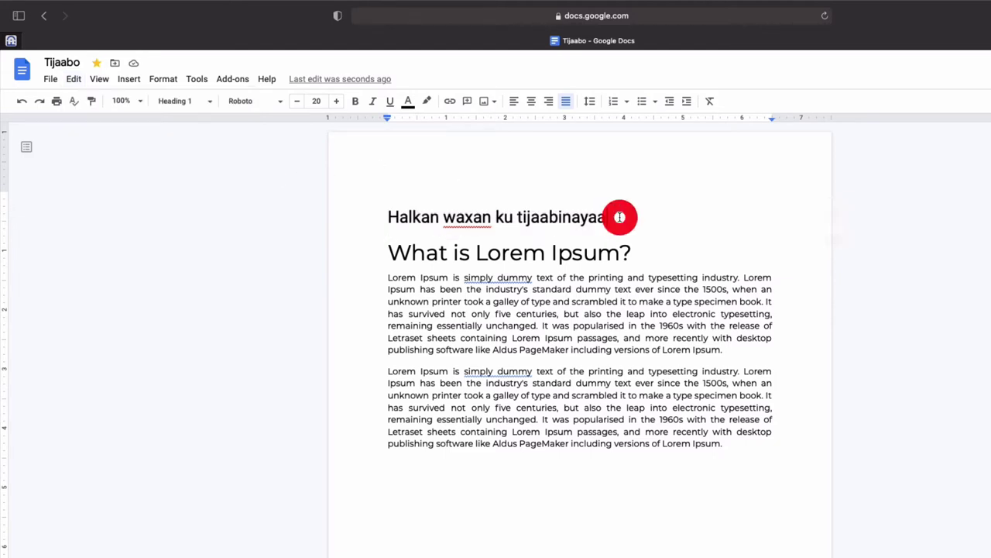
click(374, 216)
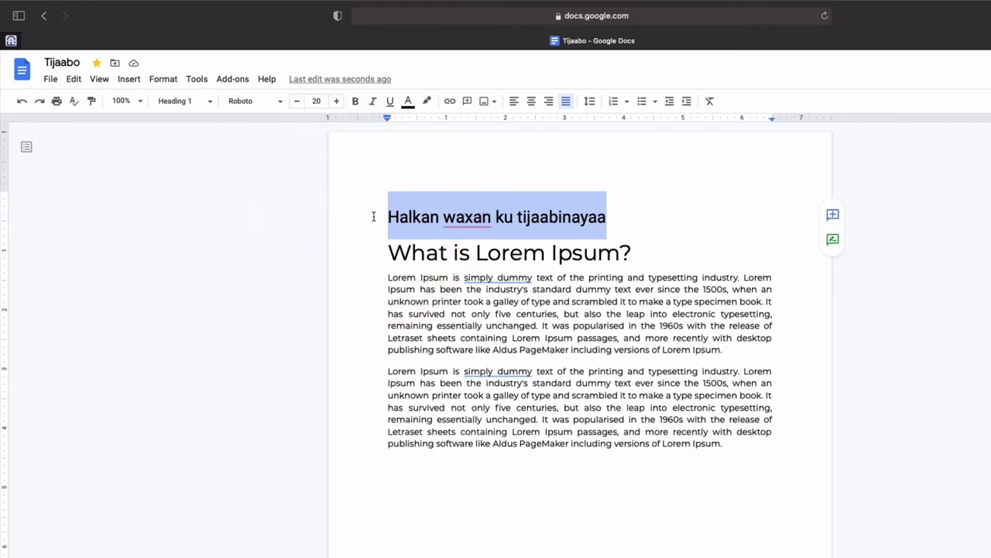
key(BackSpace)
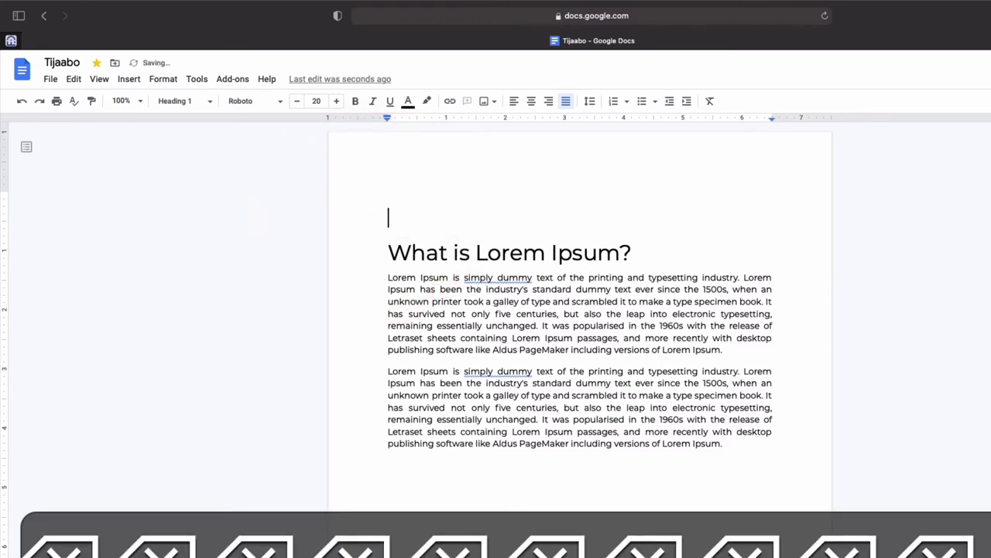
click(388, 252)
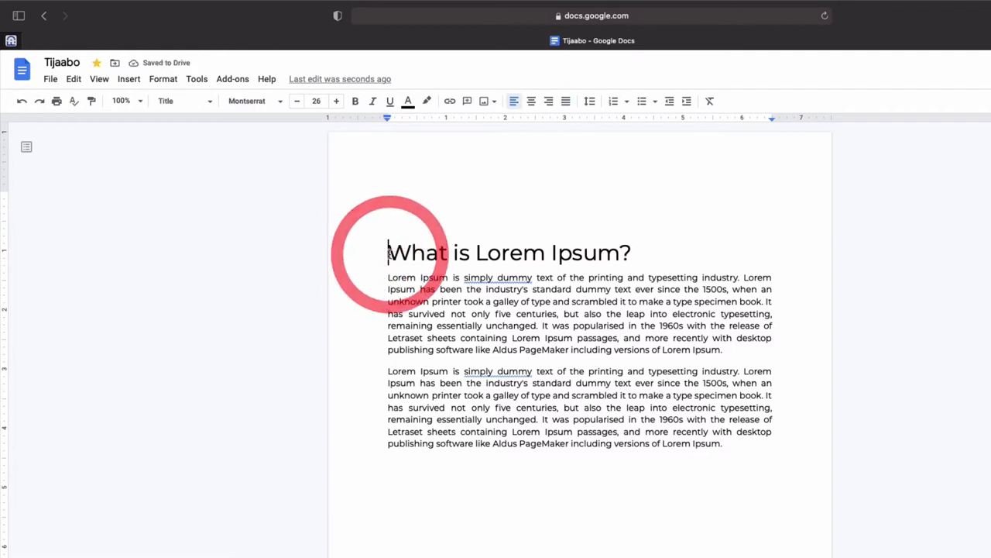
key(BackSpace)
click(388, 395)
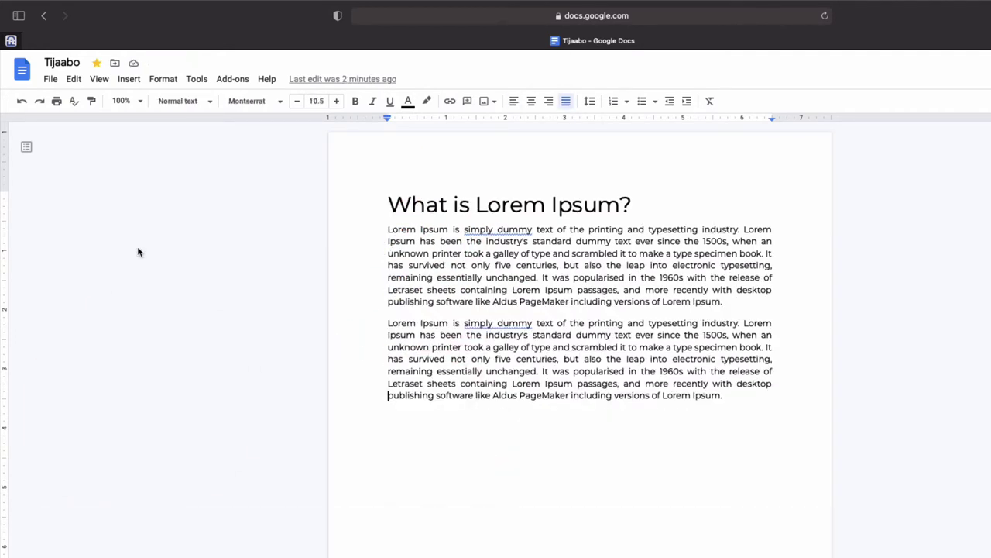
click(101, 81)
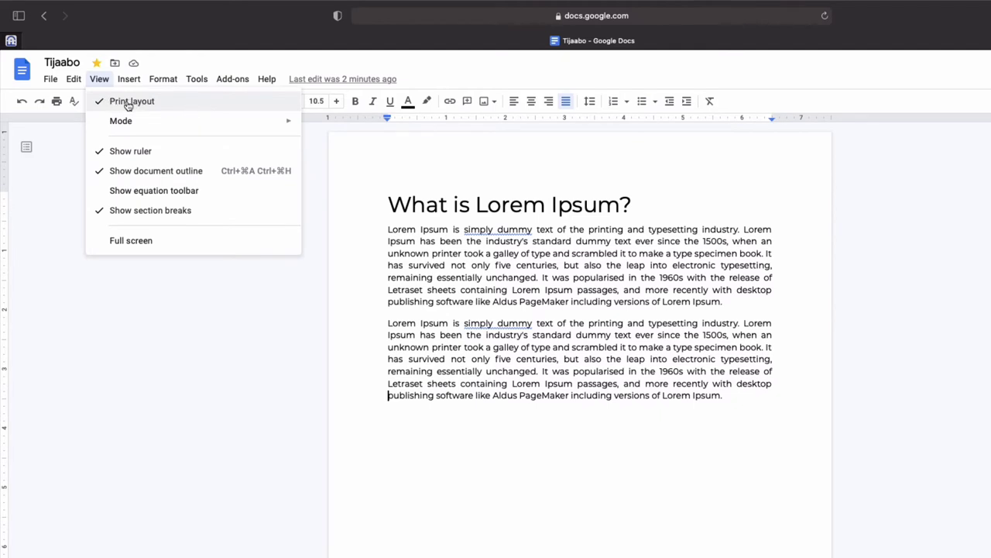
mouse_move(123, 132)
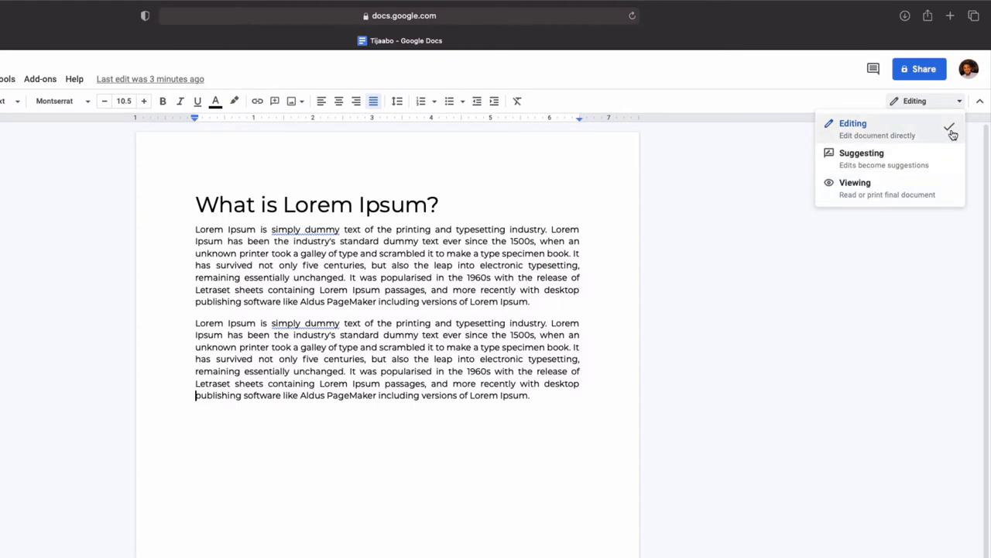
click(821, 95)
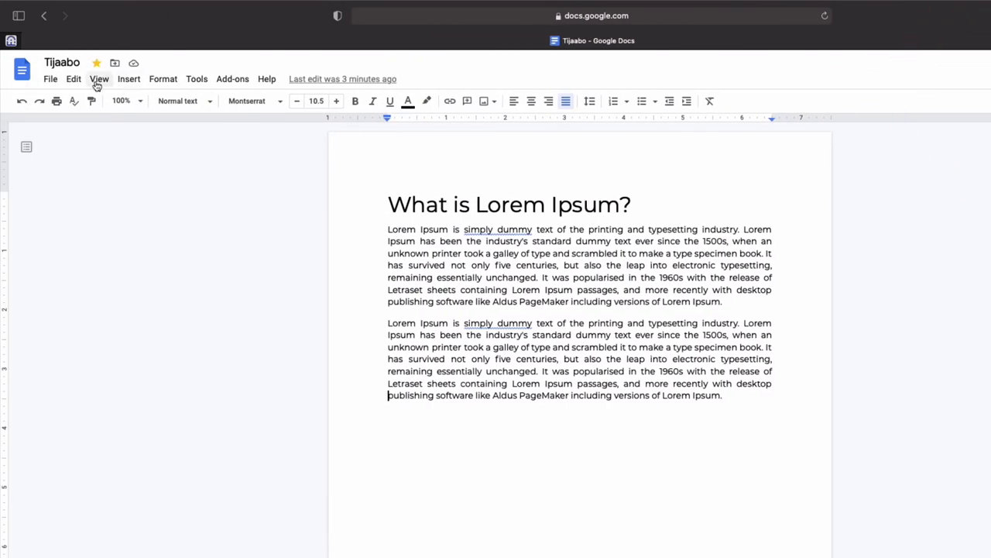
click(99, 79)
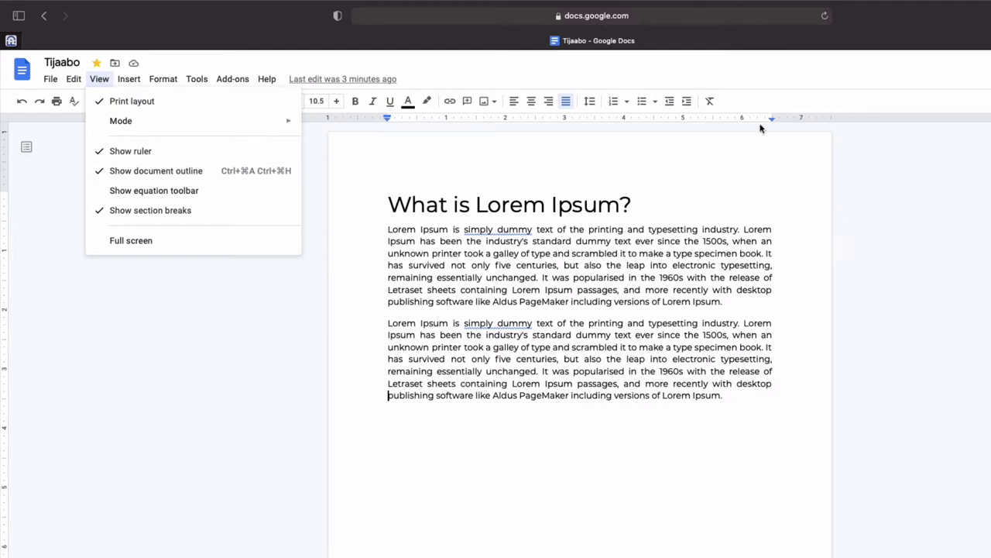
click(390, 227)
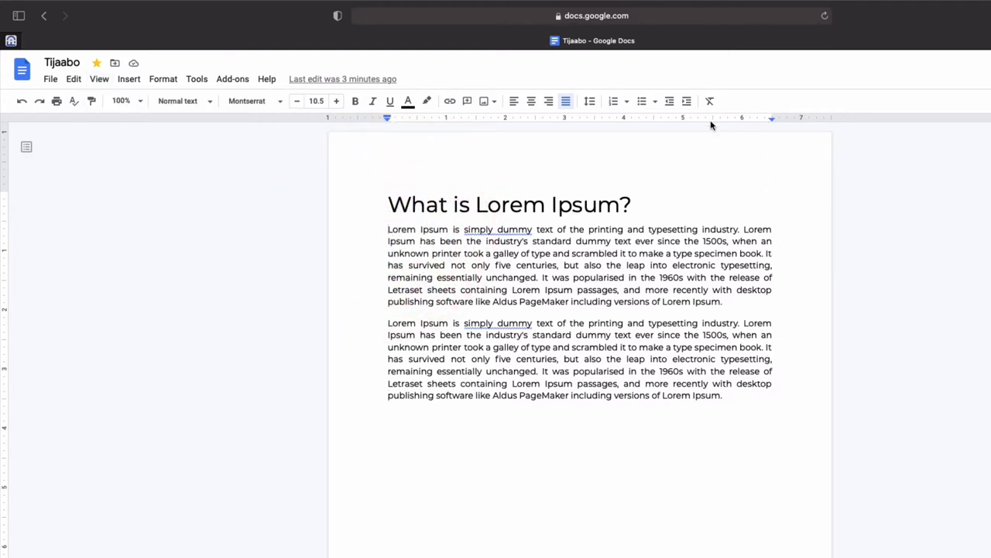
Step: Toggle Show ruler off and back on, then enable Show equation toolbar
click(99, 78)
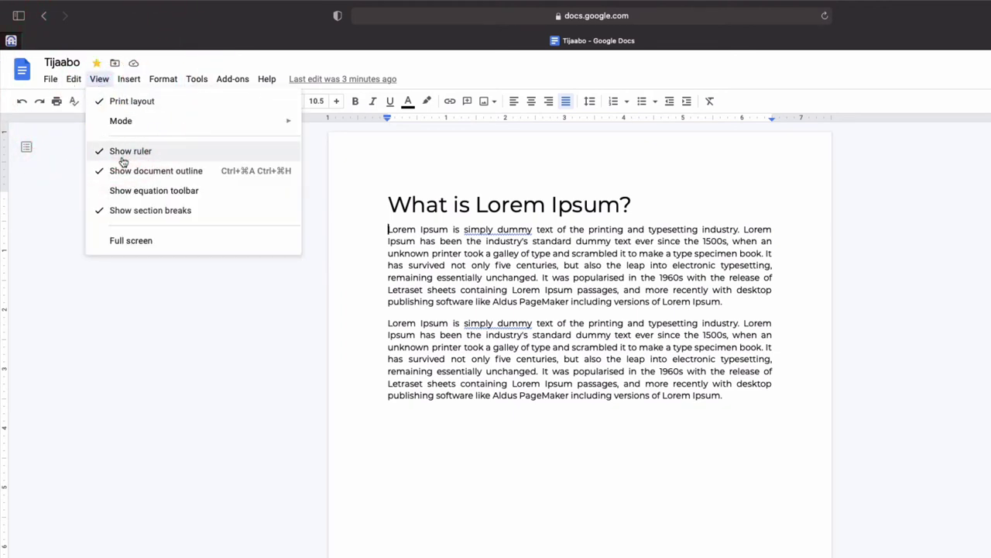
click(122, 153)
click(102, 81)
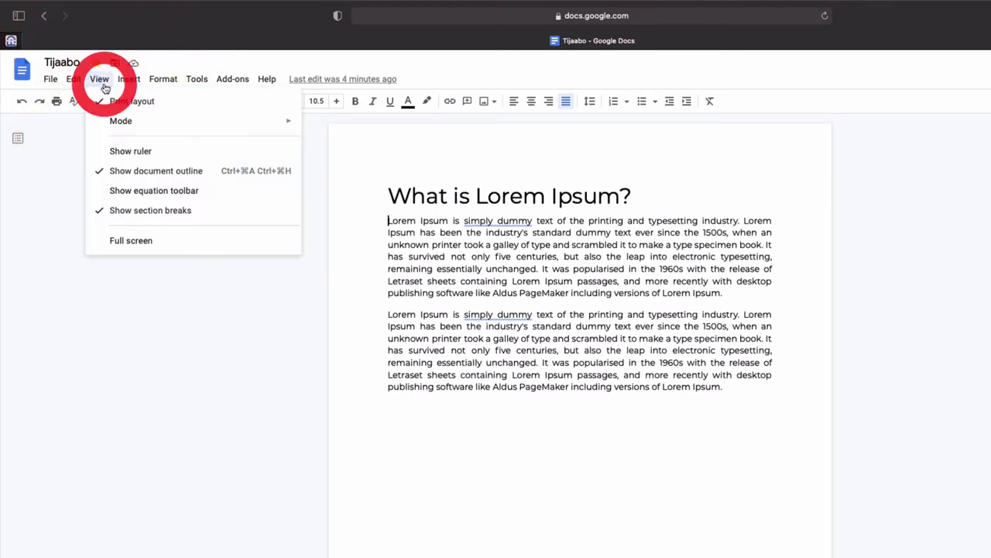
click(113, 150)
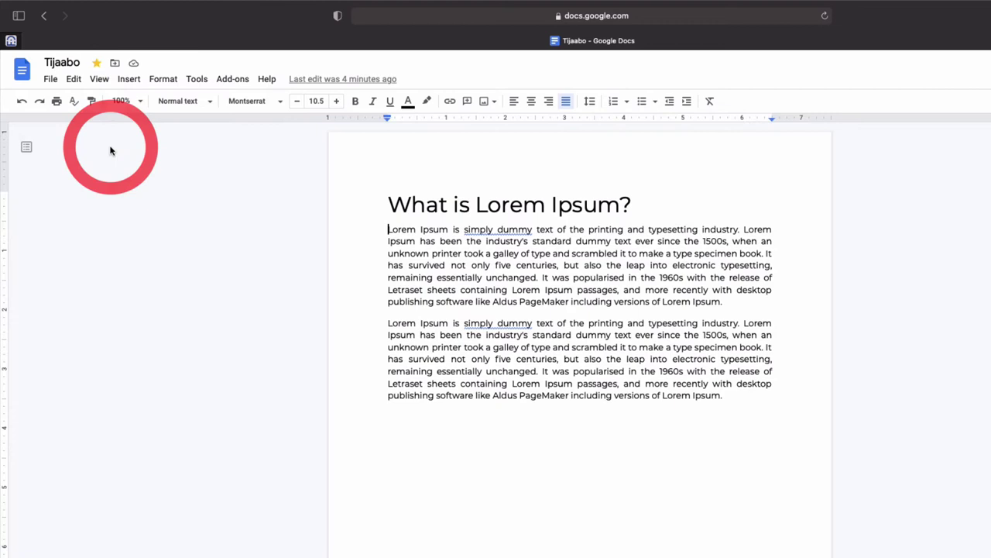
click(101, 81)
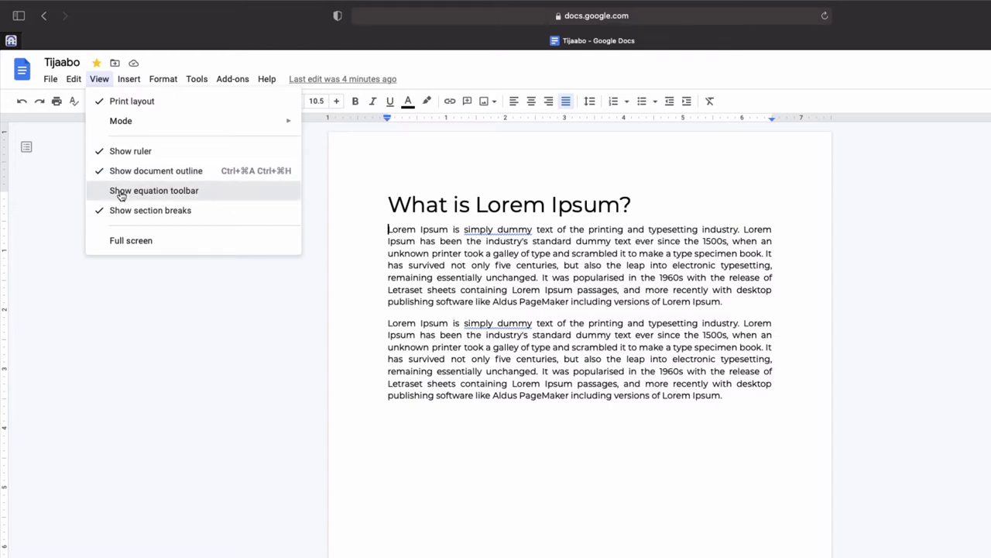
click(121, 194)
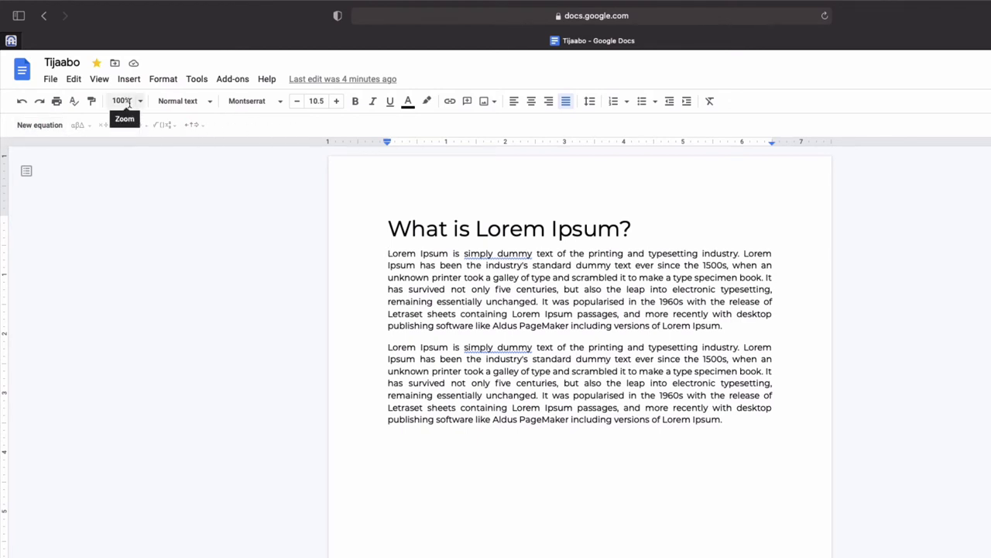
click(99, 79)
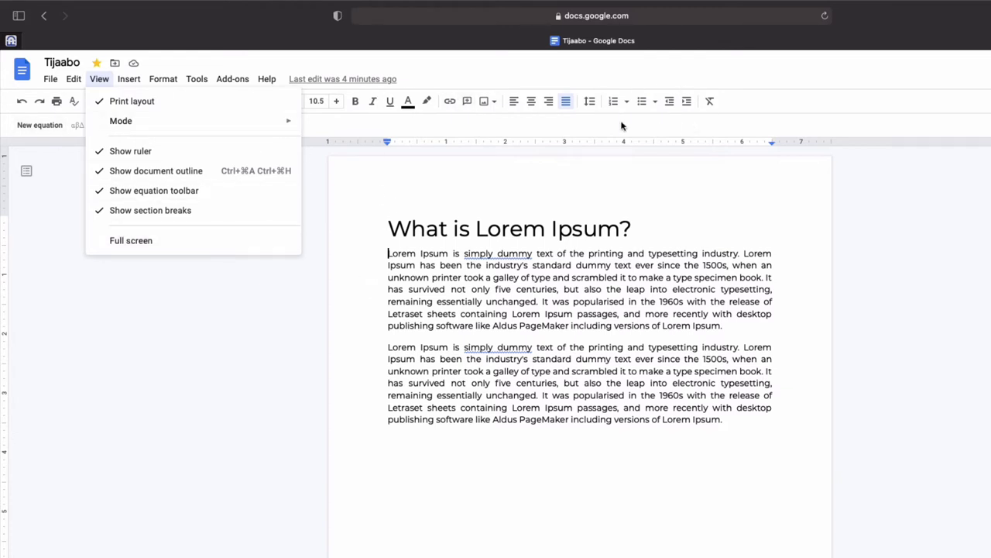
mouse_move(280, 80)
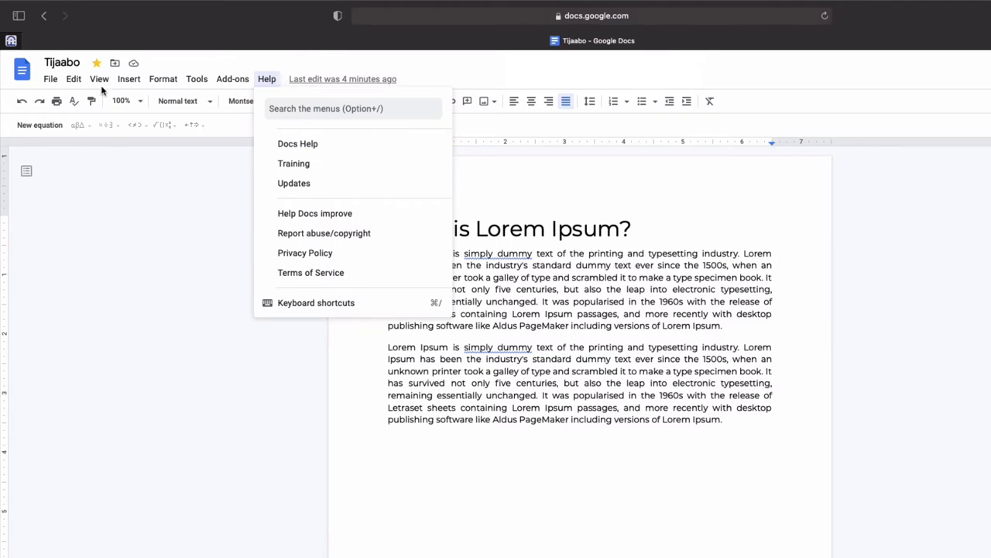
Step: Go to the Insert menu's Image options to reach Search the web
click(129, 82)
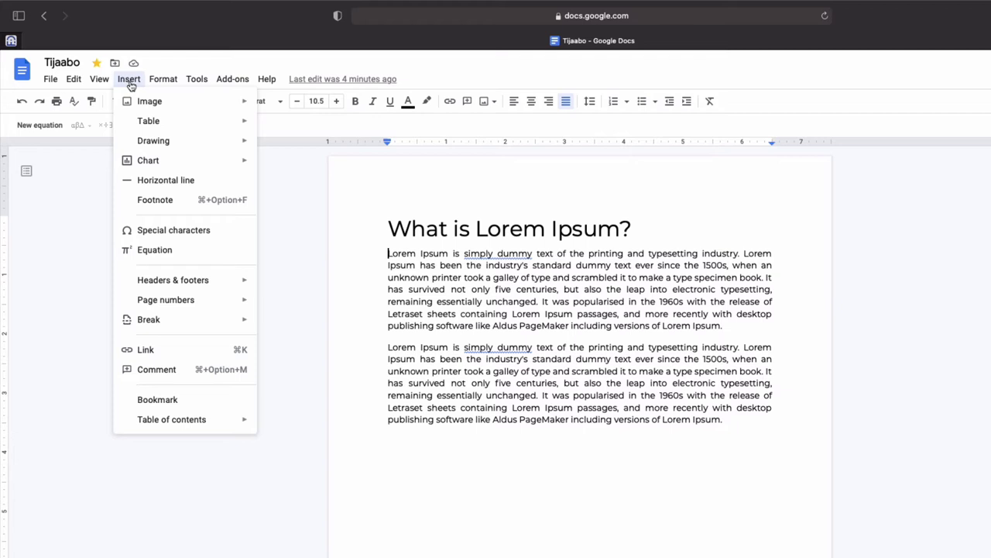
mouse_move(141, 109)
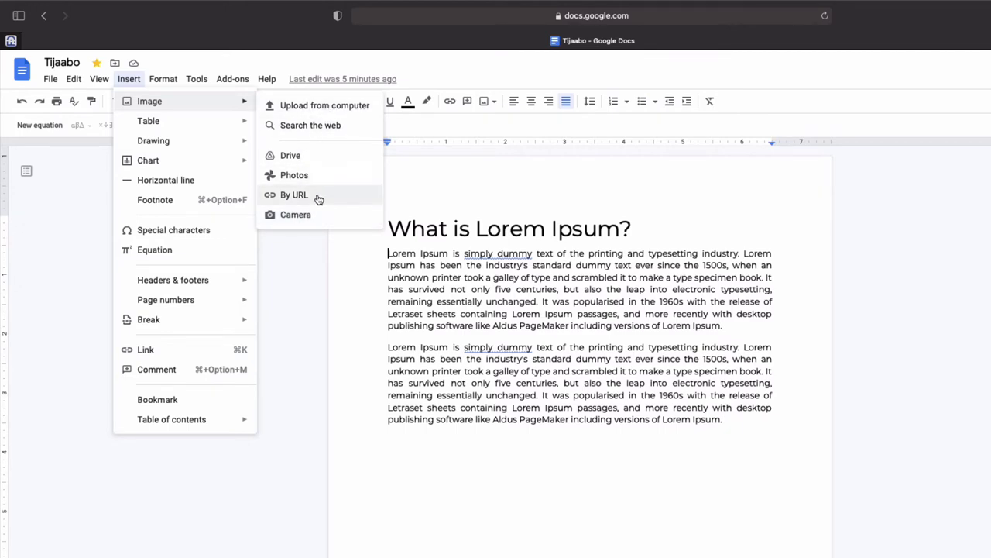
Step: Search the web for 'car' and insert the red sports car photo into the first paragraph
click(328, 124)
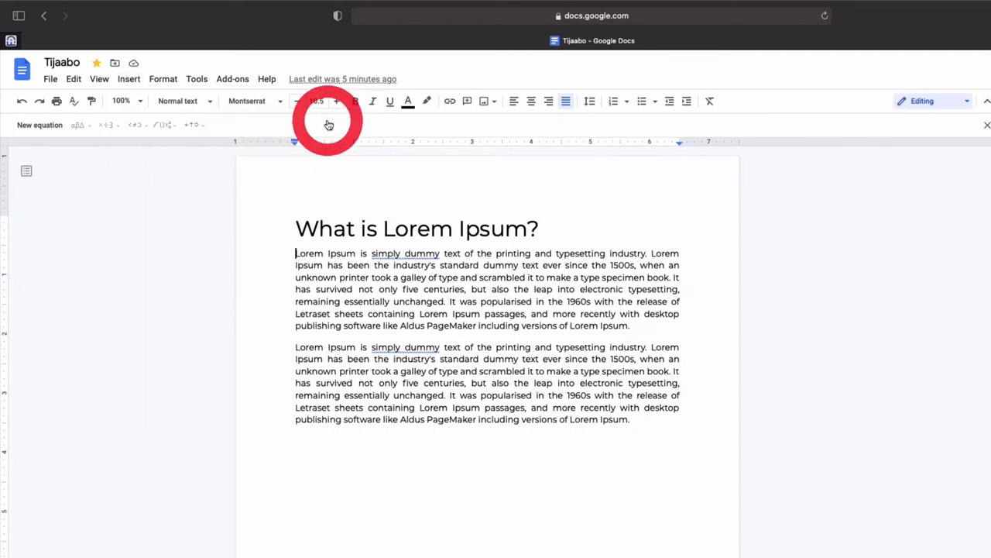
text(horse)
click(895, 89)
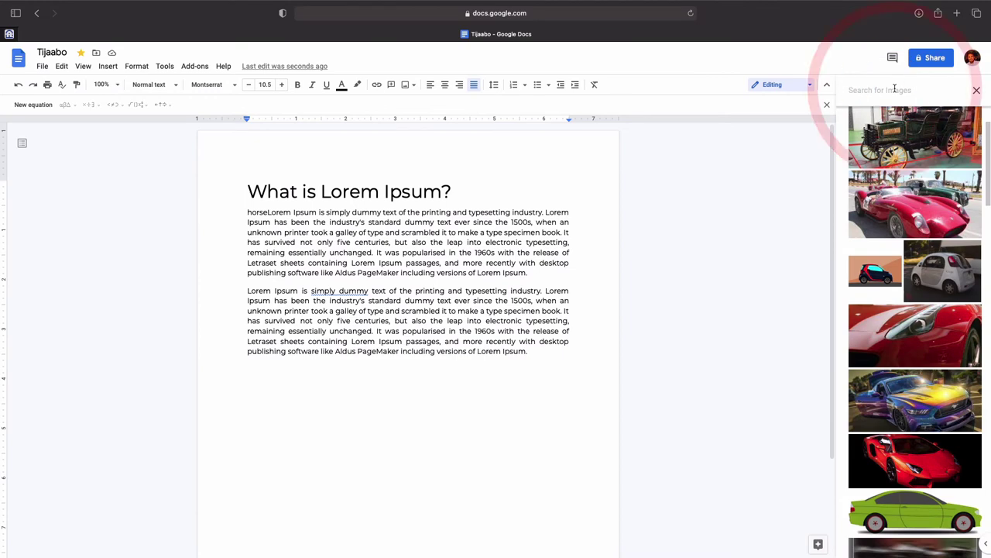
text(car)
key(Return)
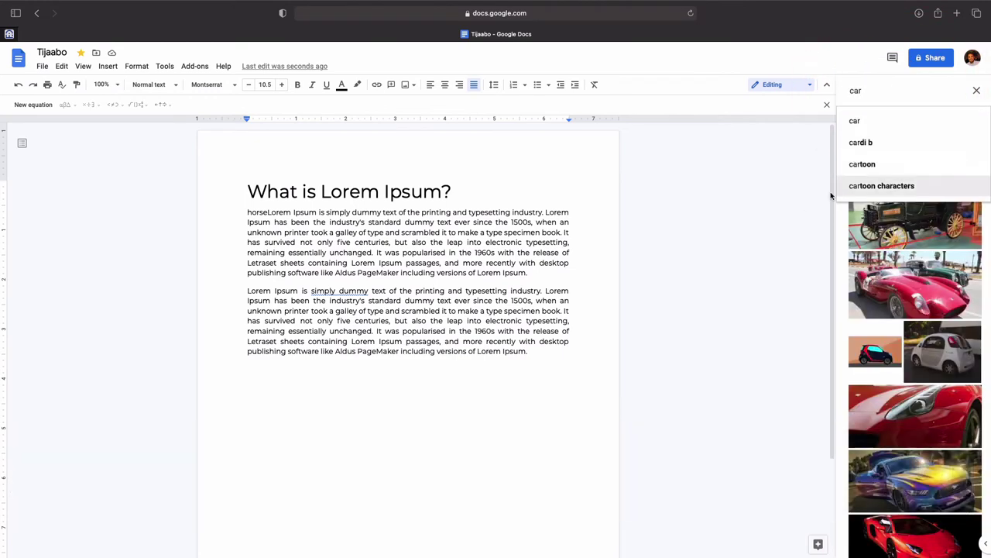
click(804, 213)
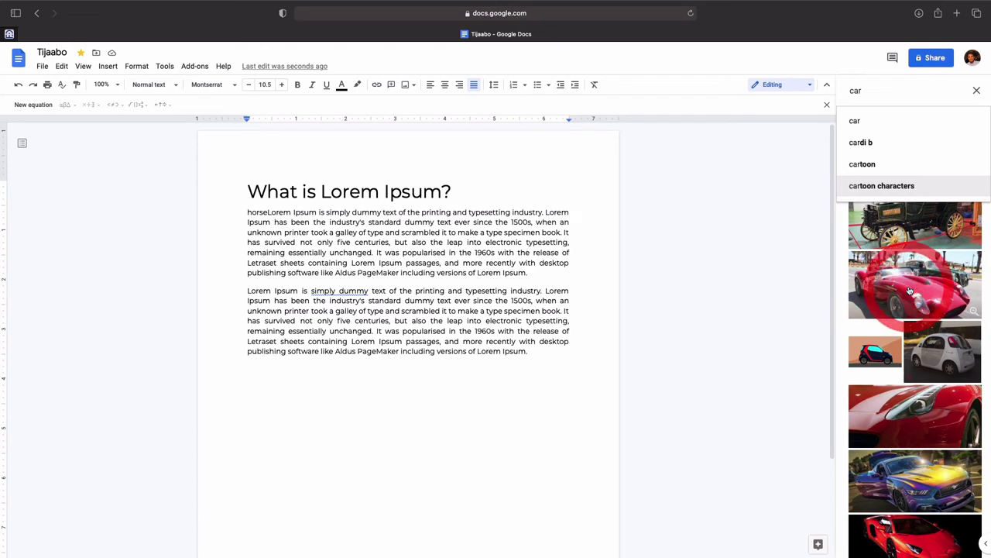
click(907, 289)
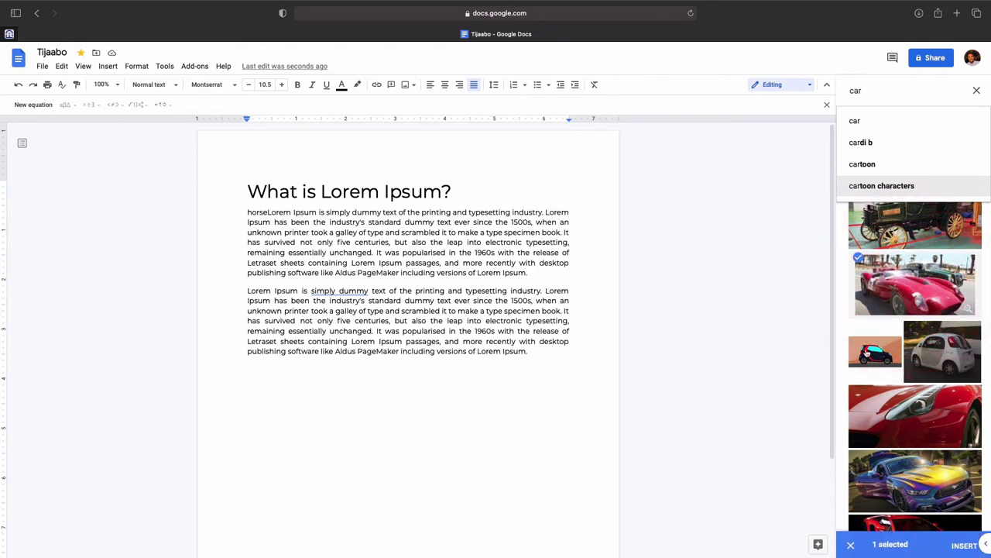
click(964, 545)
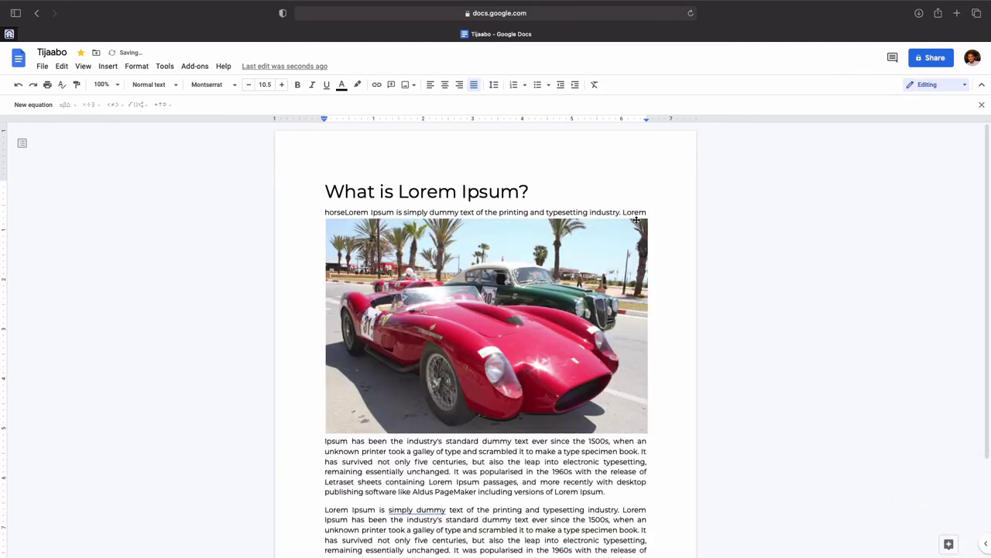
scroll(488, 314, down, 3)
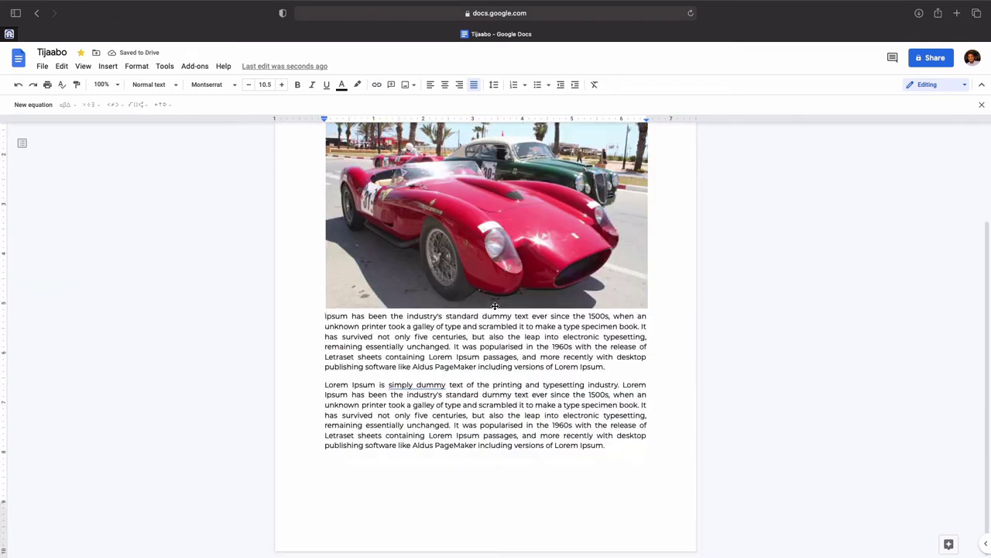
scroll(495, 306, up, 2)
scroll(494, 306, up, 1)
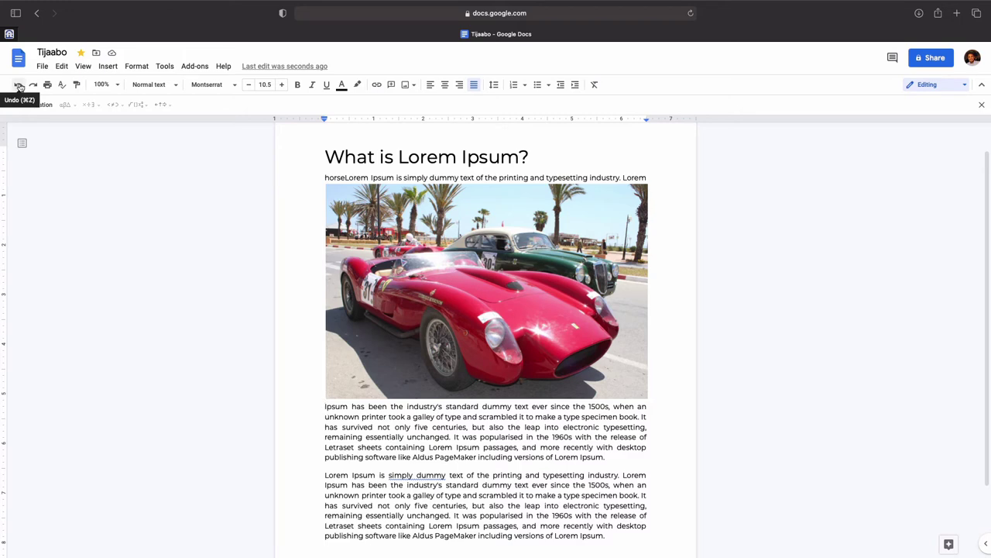
Step: Undo the car photo and add two blank lines after the last paragraph
click(20, 87)
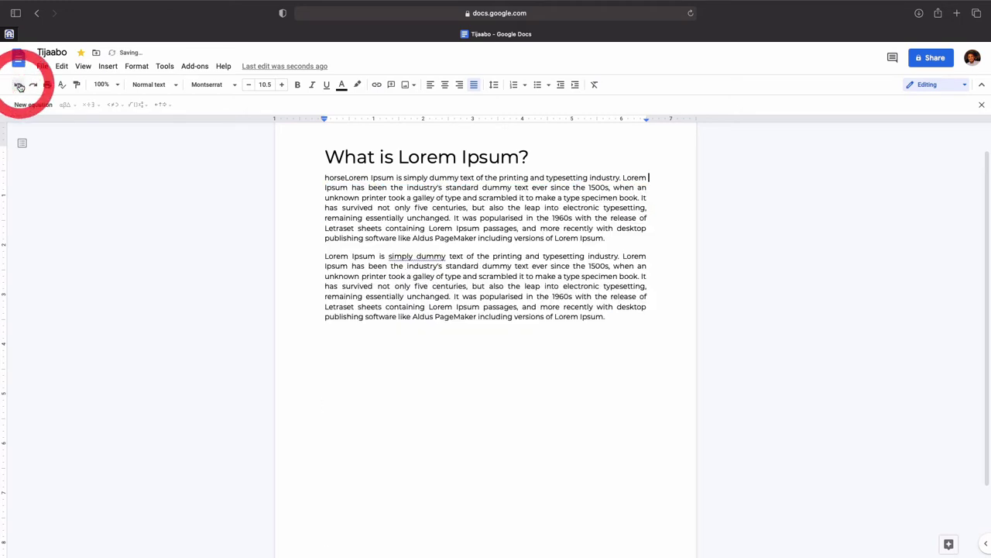
click(610, 325)
key(Return)
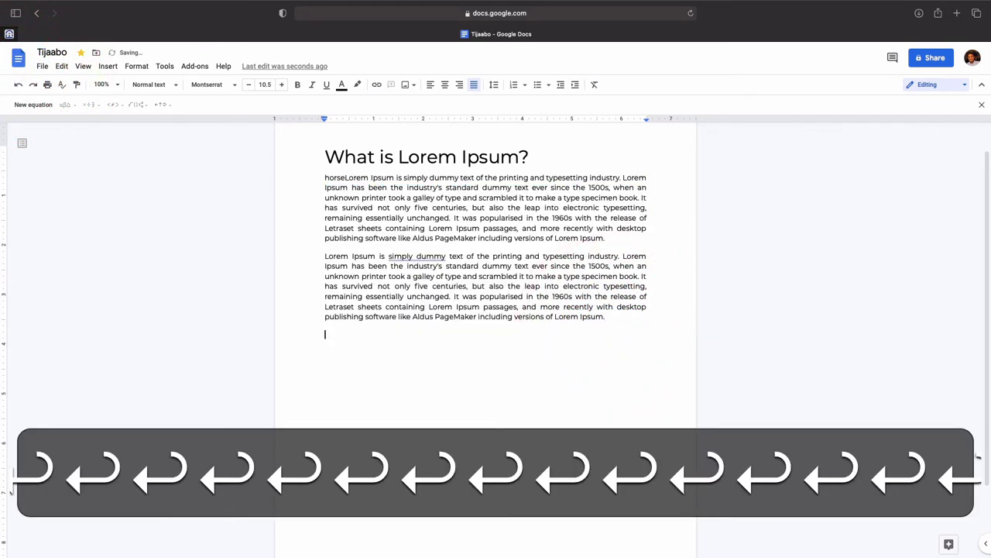
key(Return)
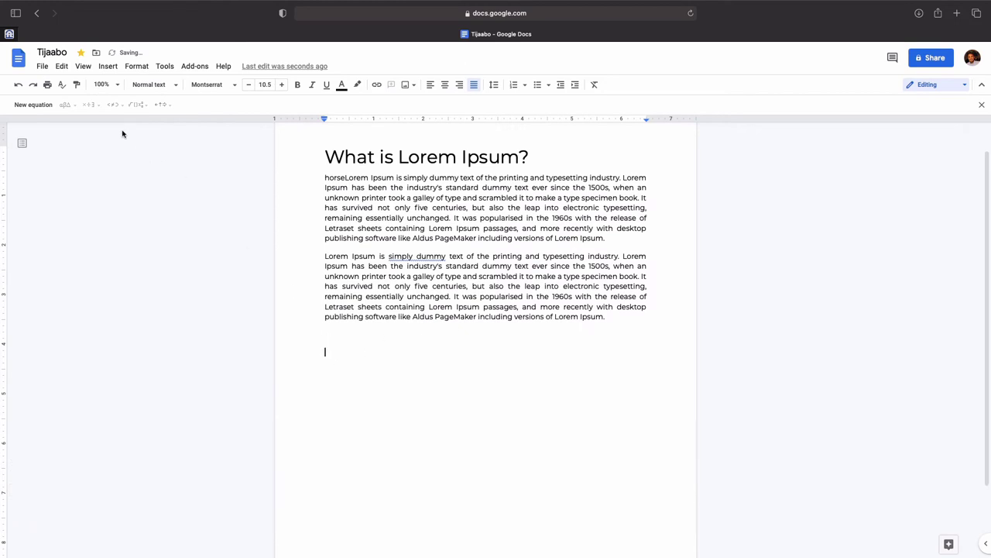
Step: Search the web for 'horse' and insert the chestnut horse painting
click(108, 65)
click(118, 85)
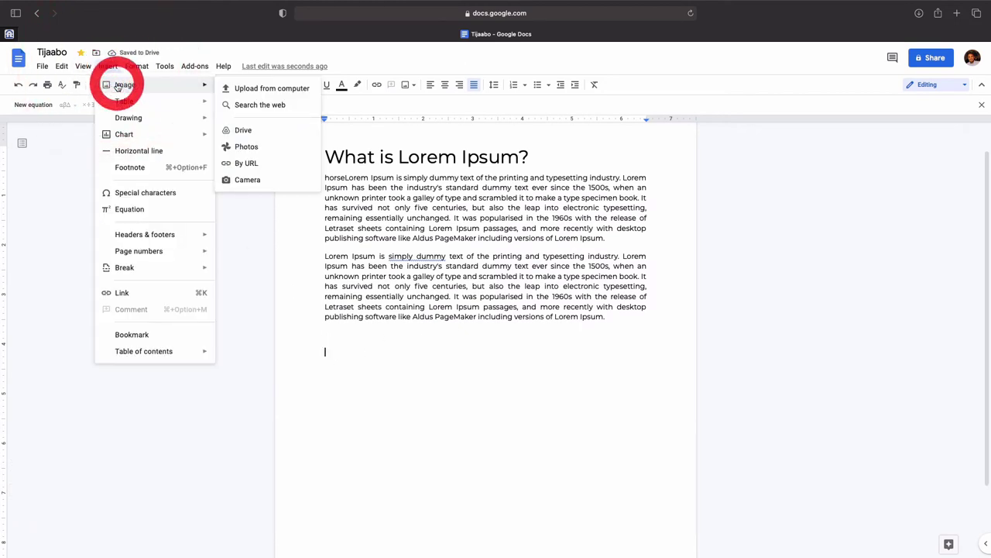
click(246, 104)
text(car)
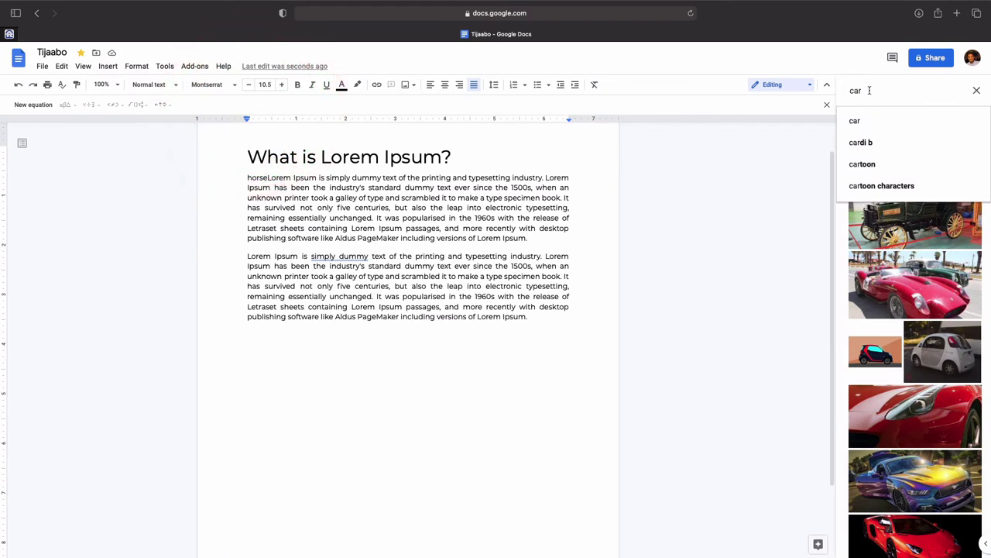
click(826, 87)
text(horse)
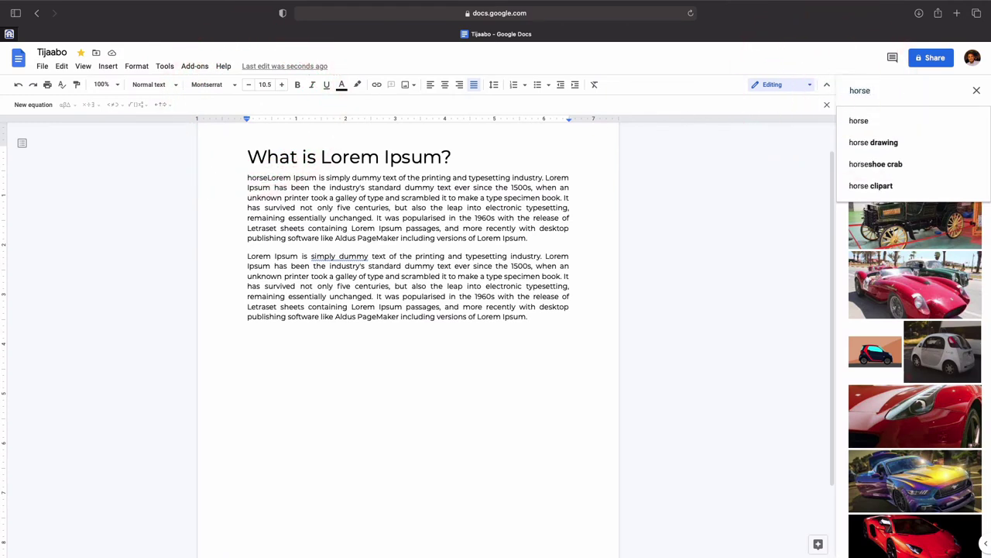
key(Return)
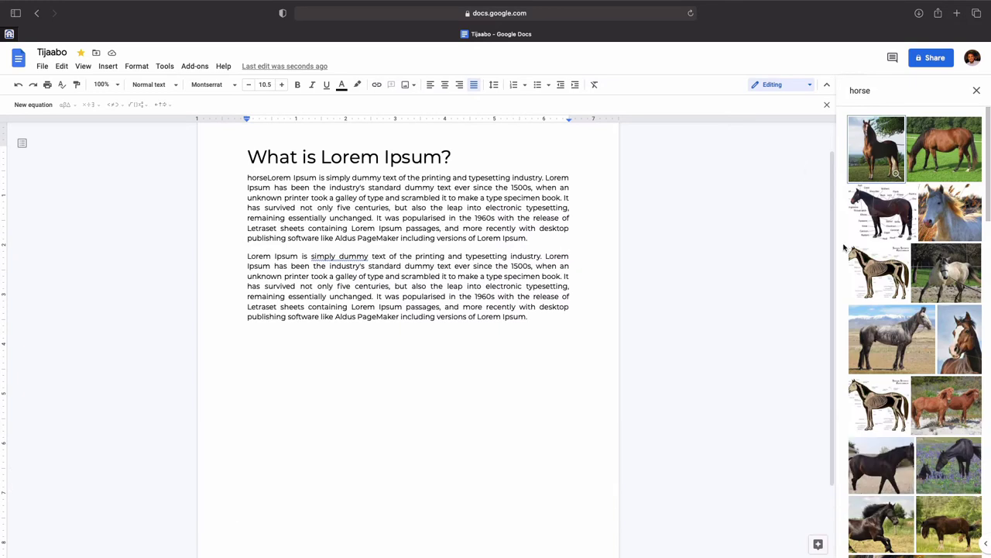
scroll(899, 287, down, 3)
scroll(898, 288, down, 2)
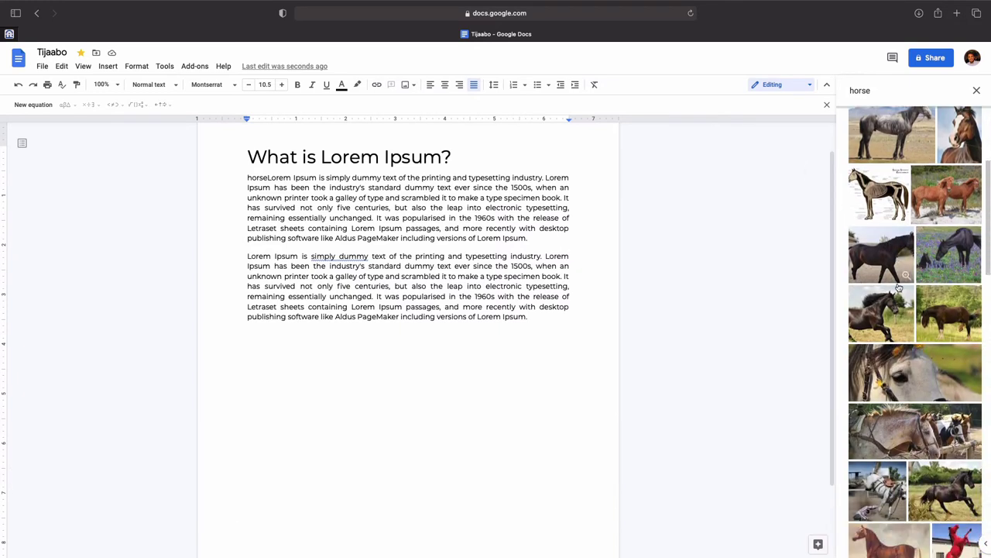
scroll(906, 244, down, 1)
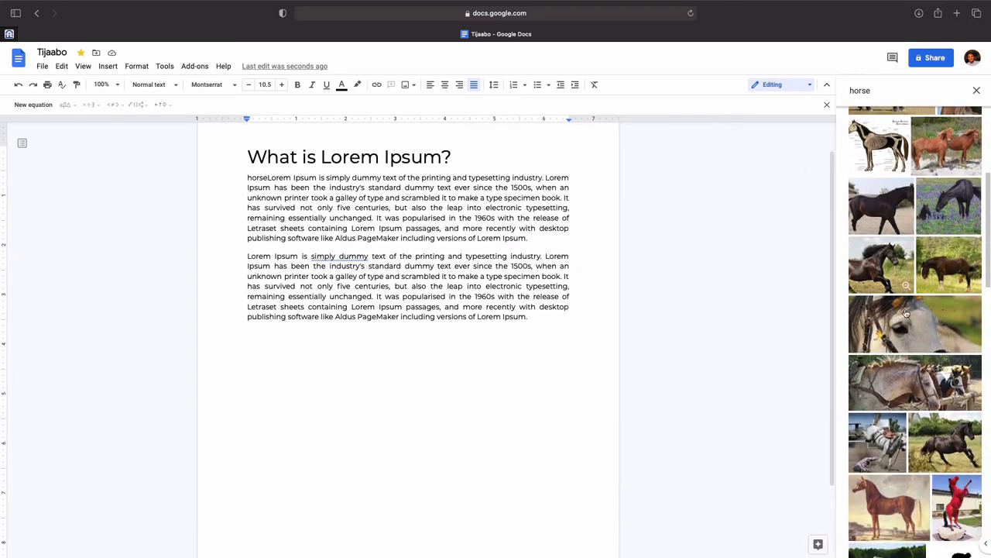
click(891, 494)
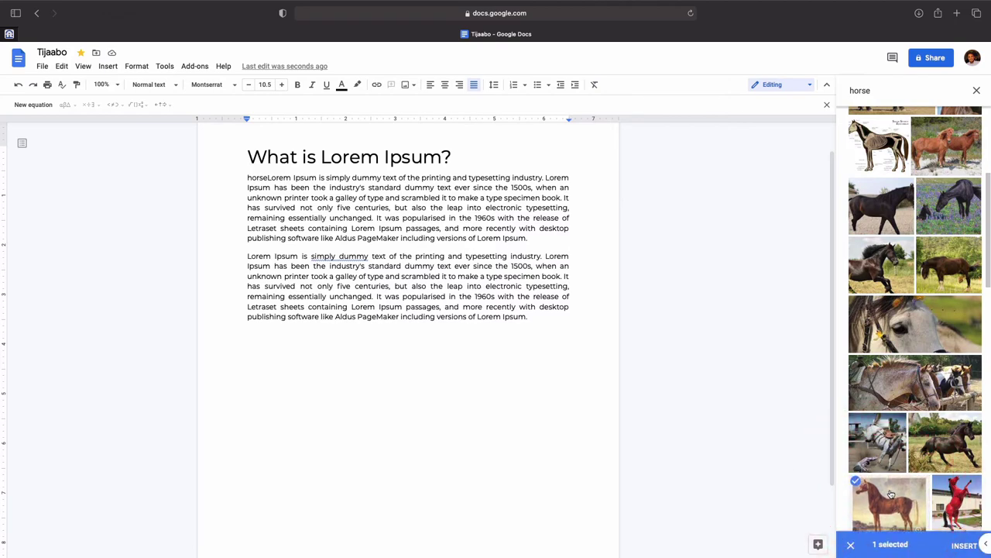
scroll(891, 511, down, 3)
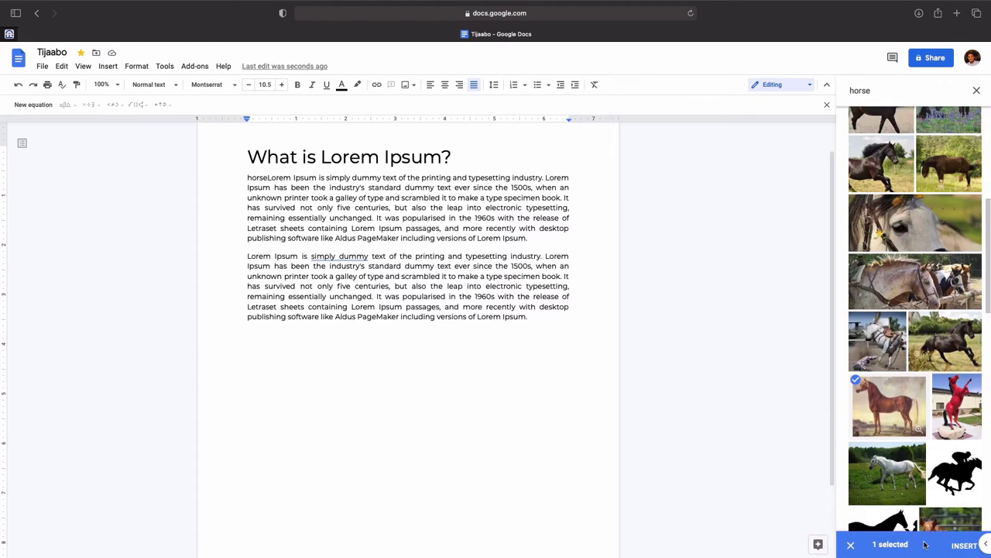
click(964, 547)
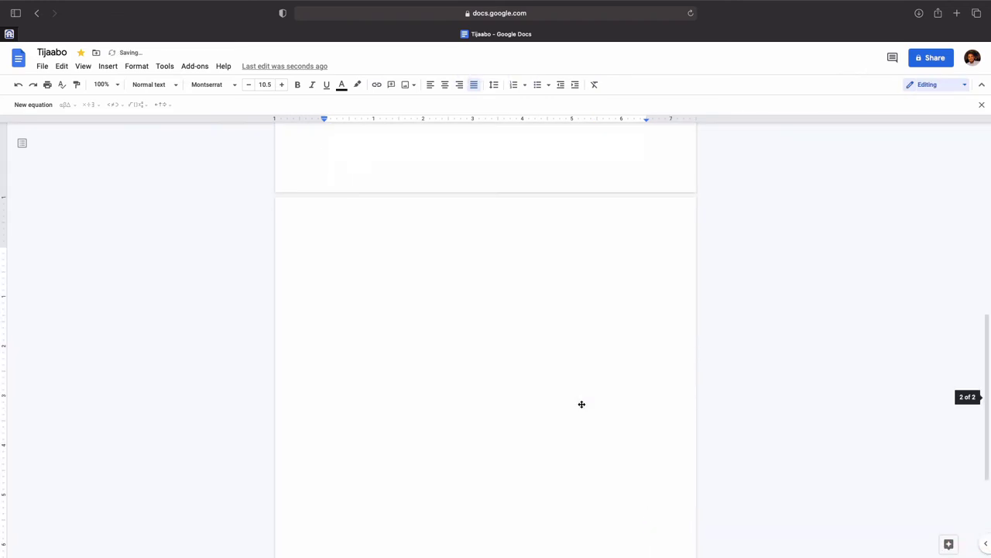
Step: Delete the duplicate second paragraph and the empty line above the horse painting
scroll(581, 404, down, 3)
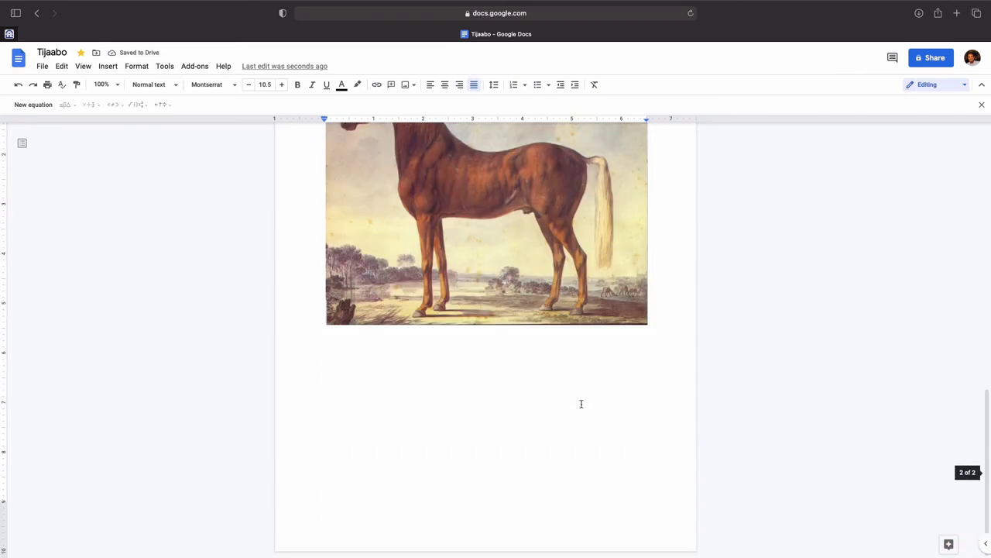
scroll(581, 403, up, 10)
scroll(581, 403, up, 1)
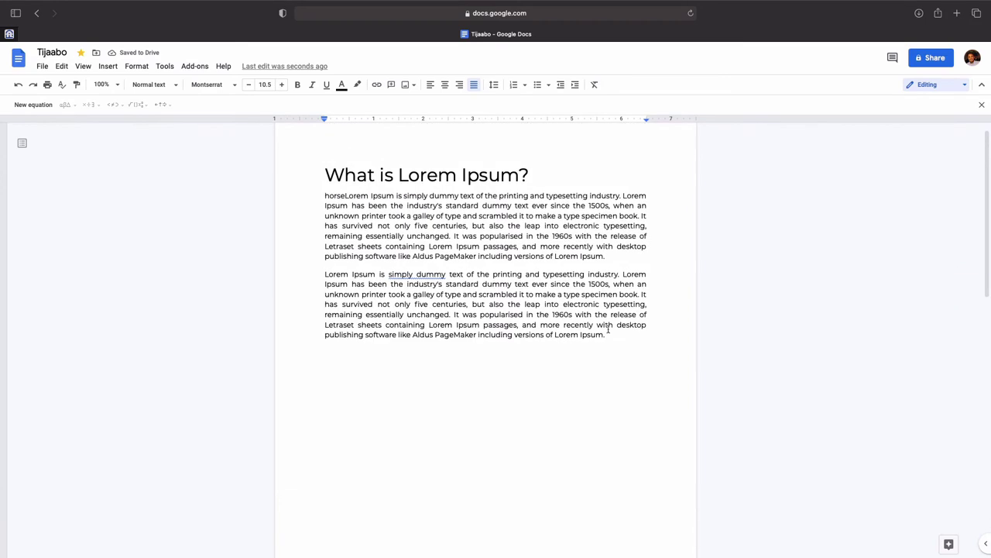
drag(620, 338, 316, 274)
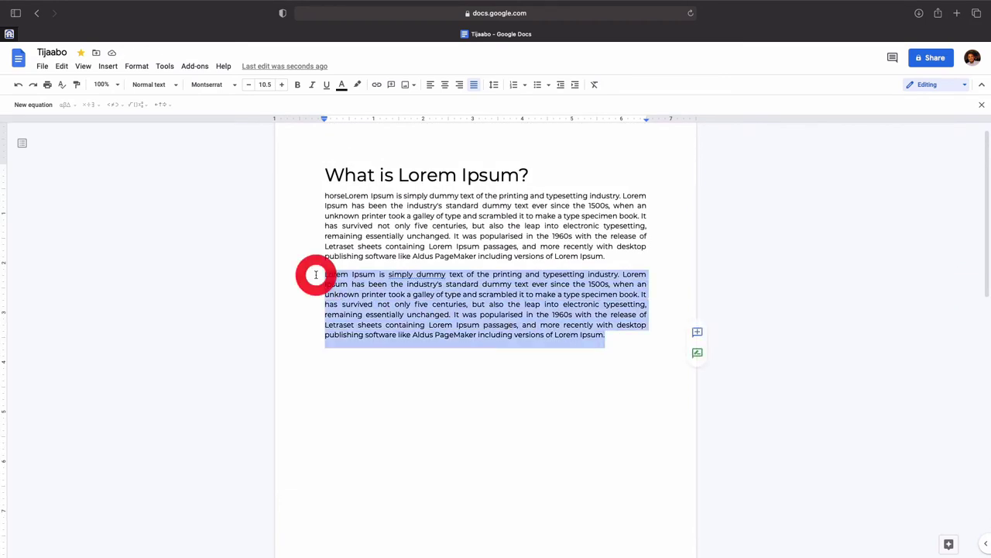
key(BackSpace)
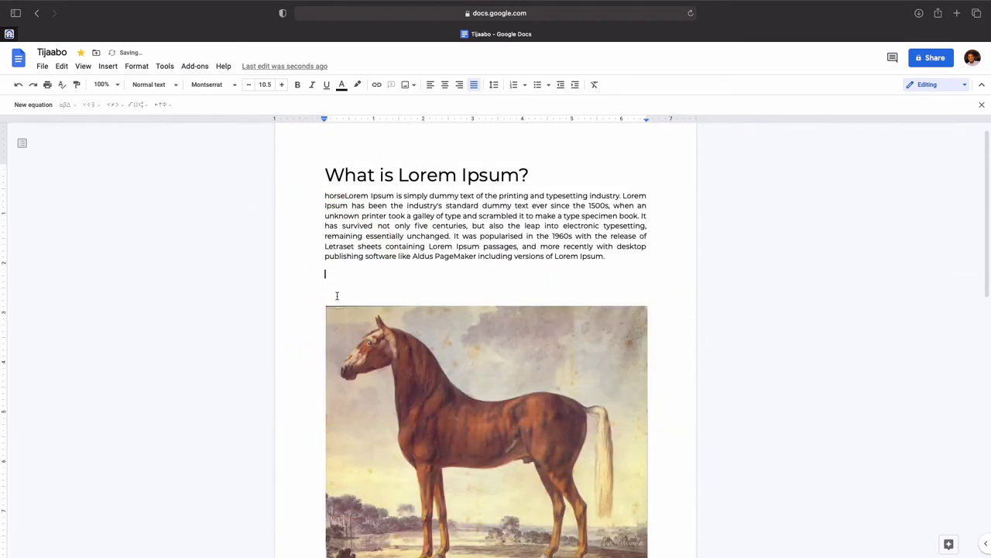
click(331, 288)
key(BackSpace)
key(BackSpace)
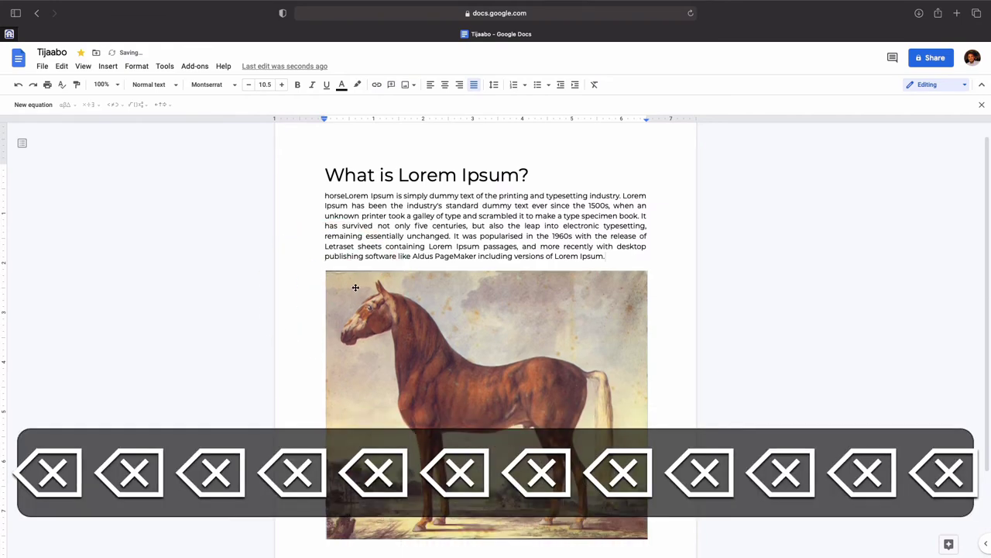
Step: Set the page zoom to 125%
scroll(386, 327, down, 3)
scroll(385, 327, up, 4)
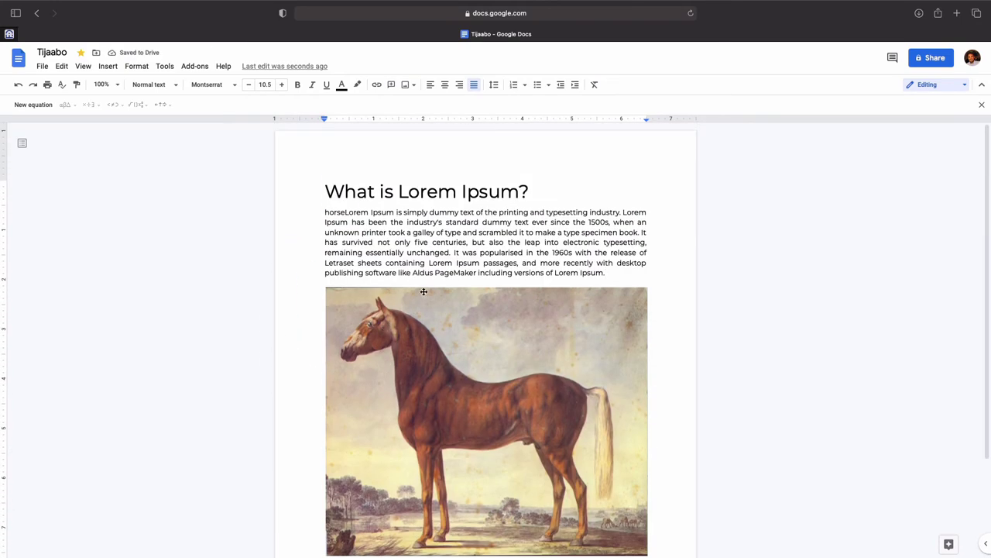
scroll(431, 370, down, 1)
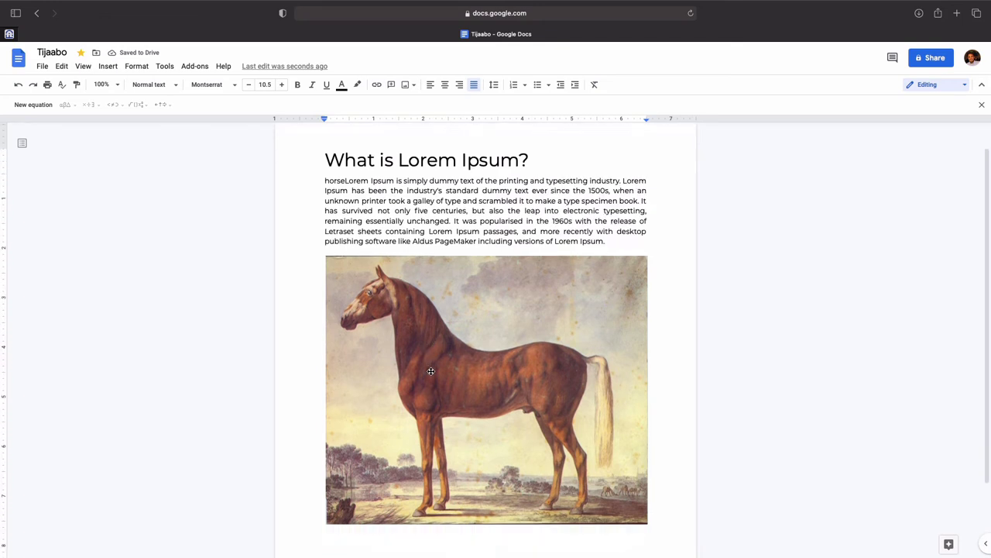
scroll(430, 370, down, 2)
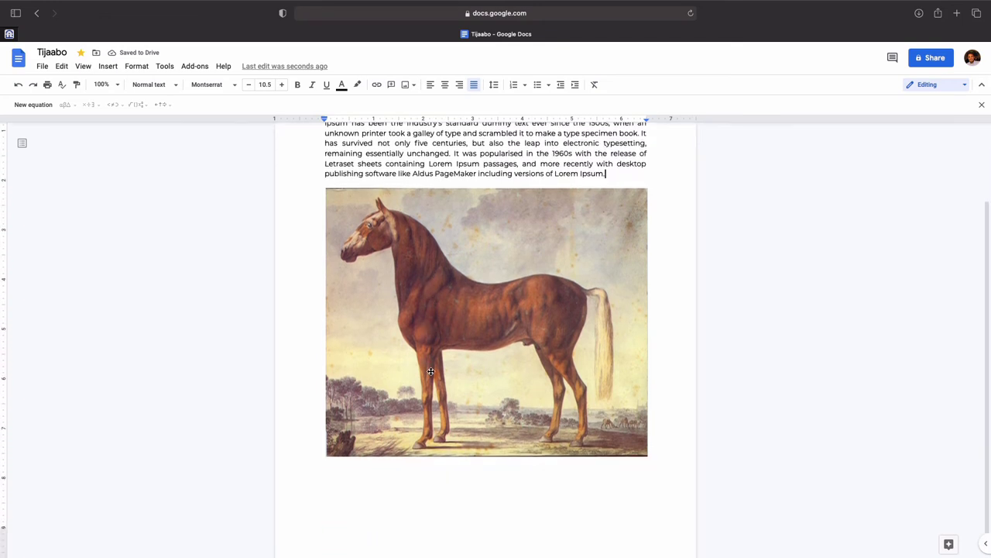
click(119, 85)
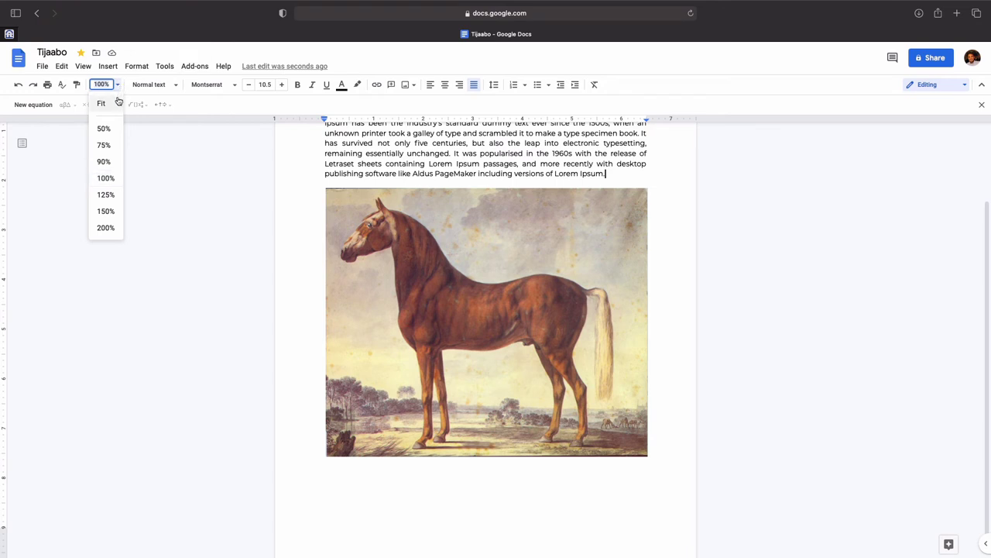
click(109, 180)
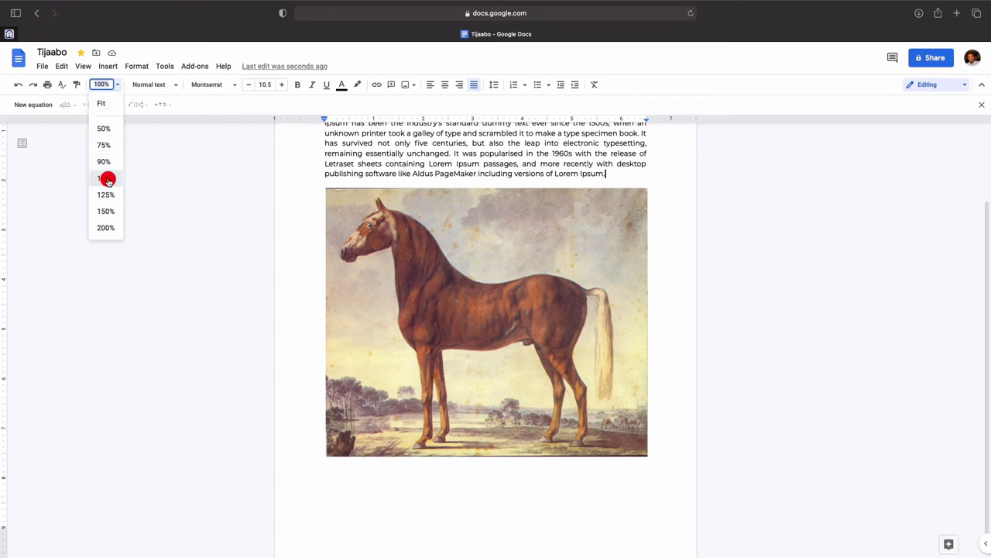
click(106, 85)
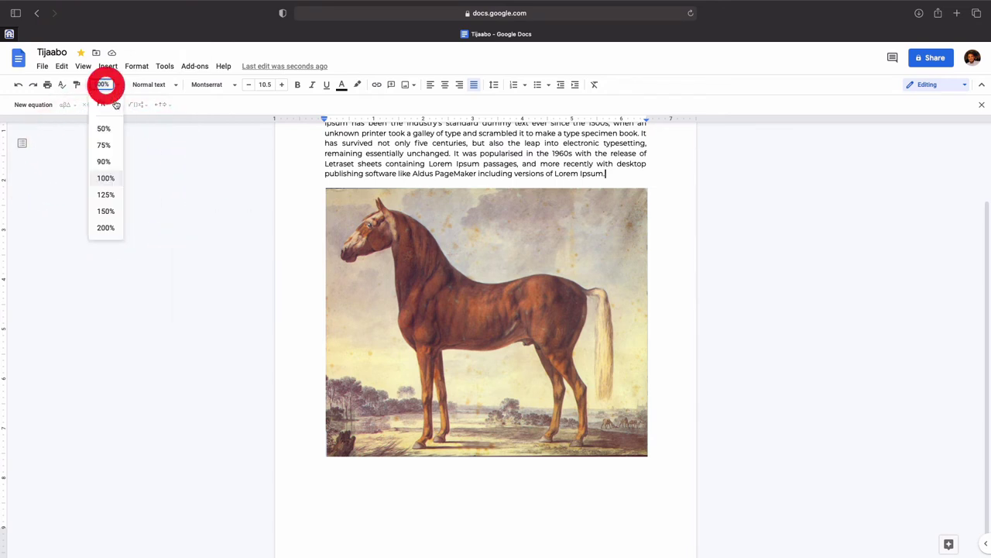
click(107, 195)
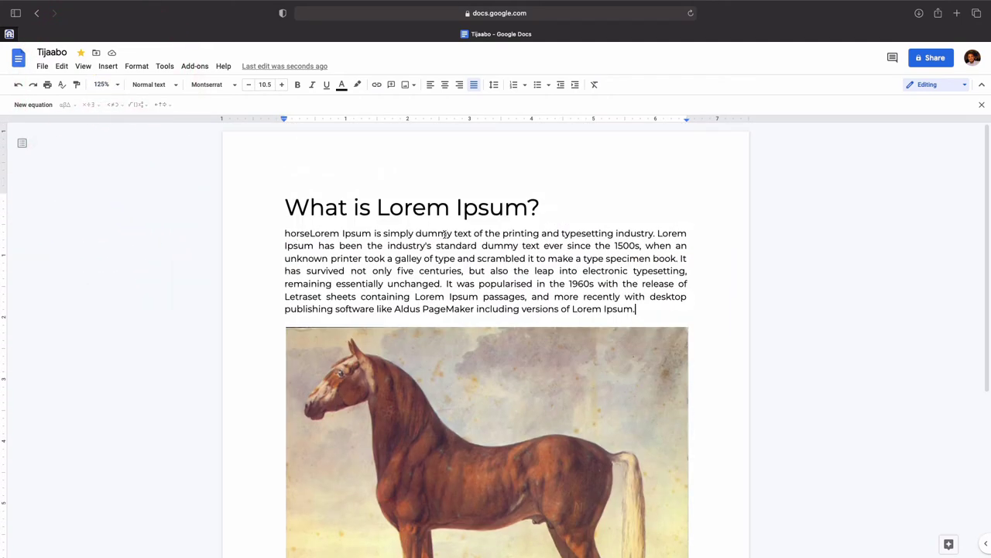
click(472, 232)
key(Return)
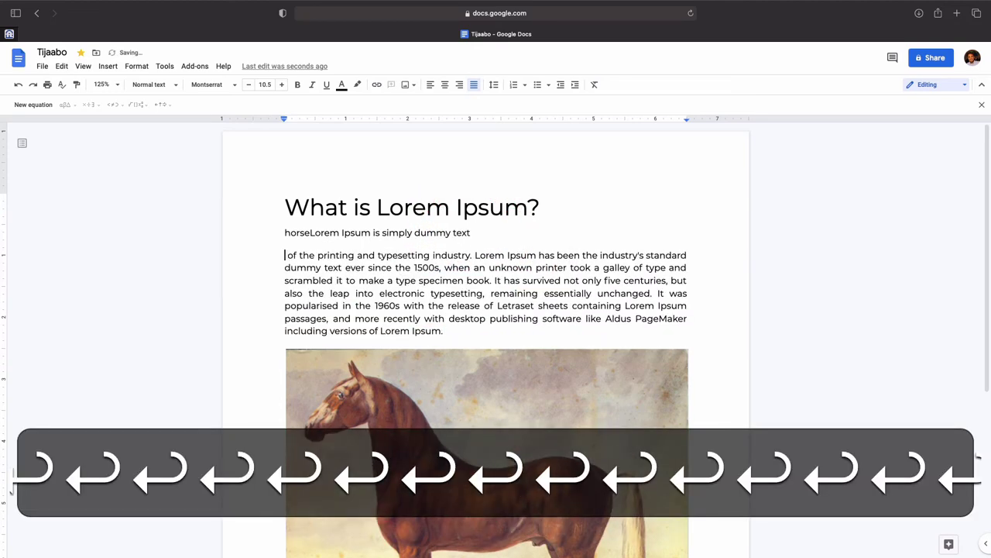
click(285, 207)
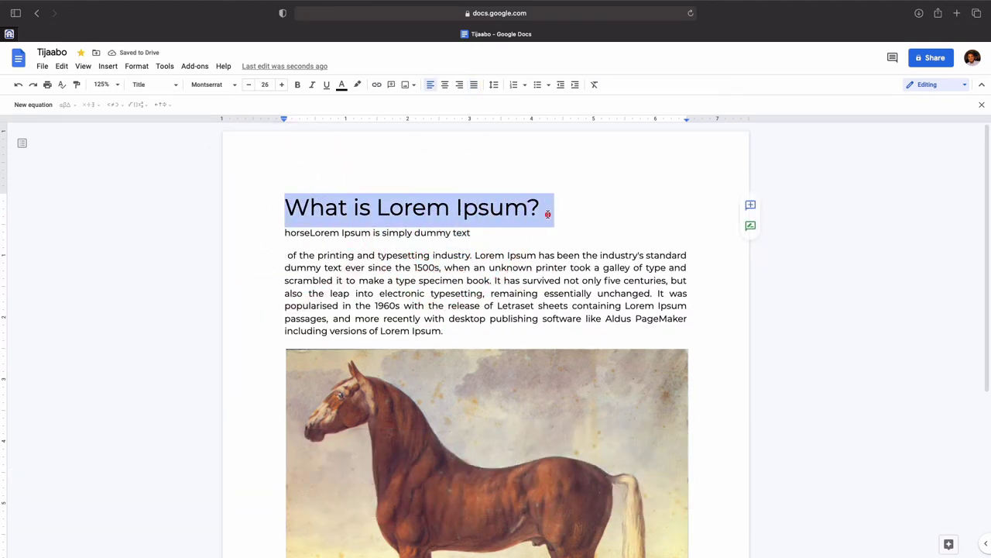
drag(285, 208, 549, 213)
click(75, 85)
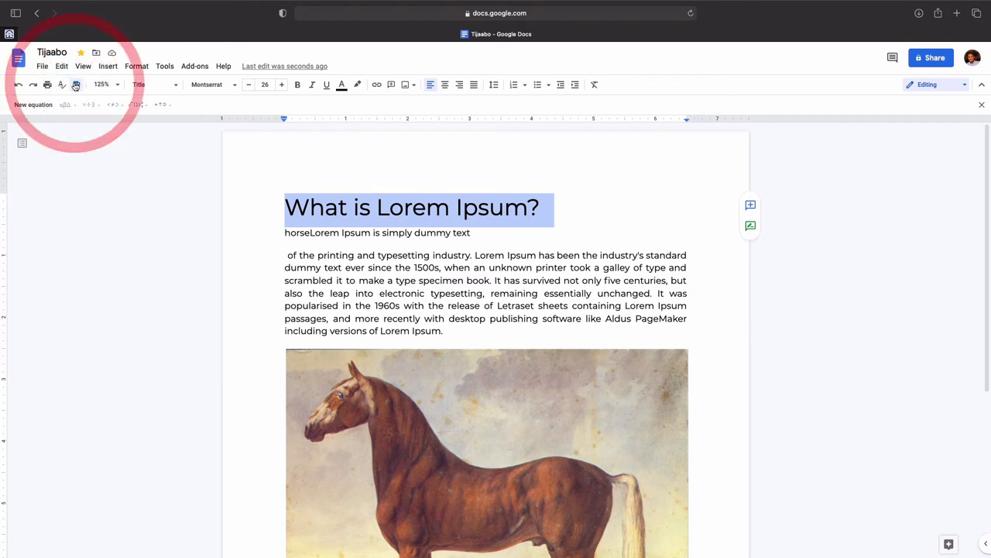
drag(283, 233, 481, 235)
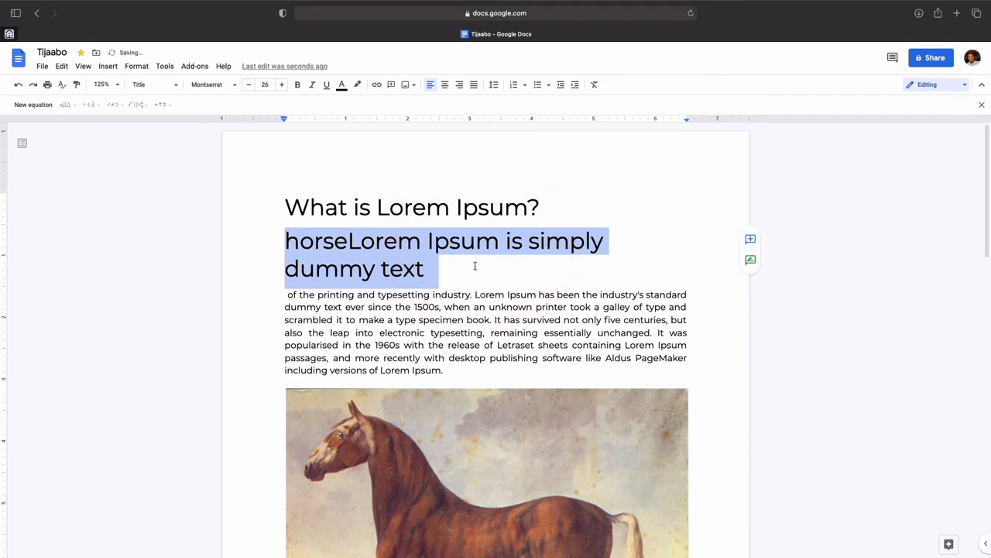
click(474, 263)
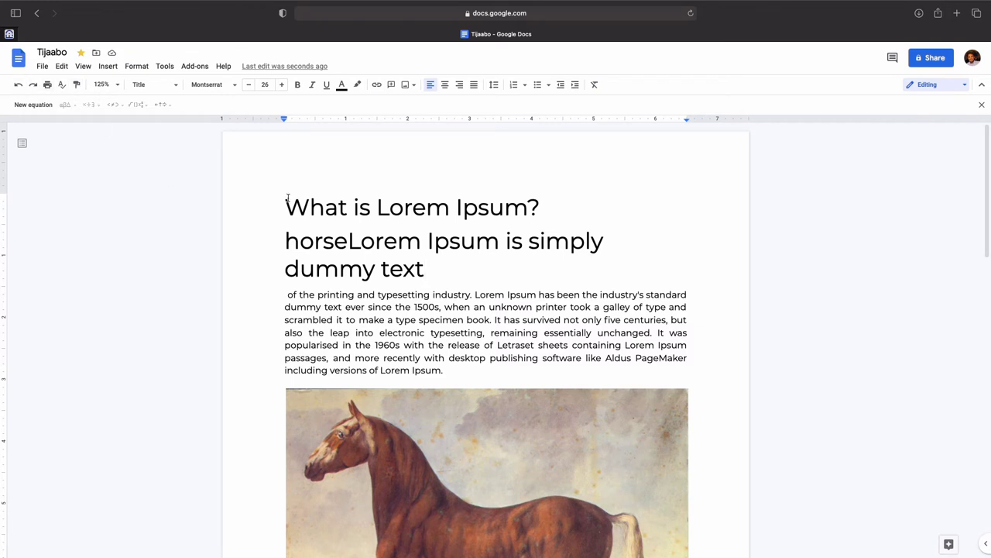
drag(285, 201, 374, 210)
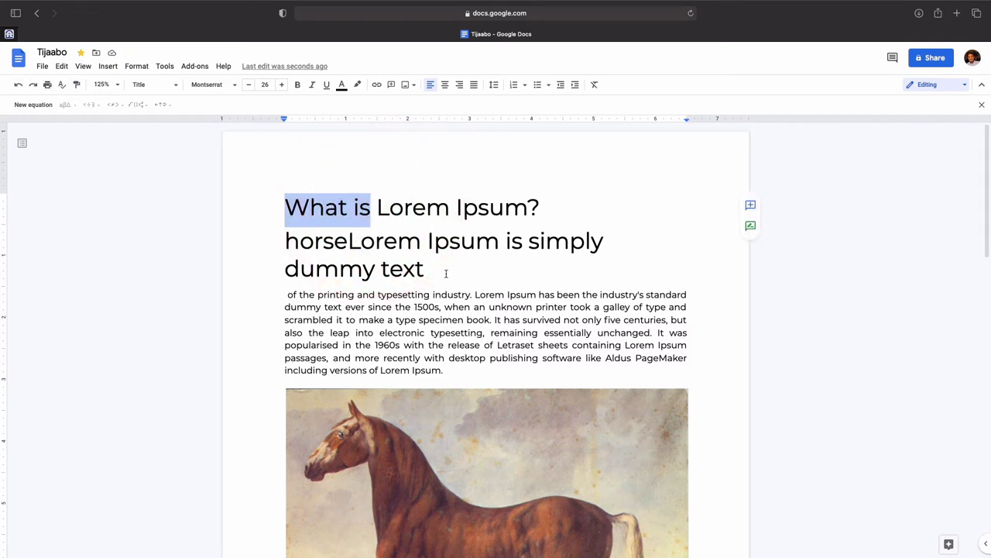
click(19, 86)
click(19, 87)
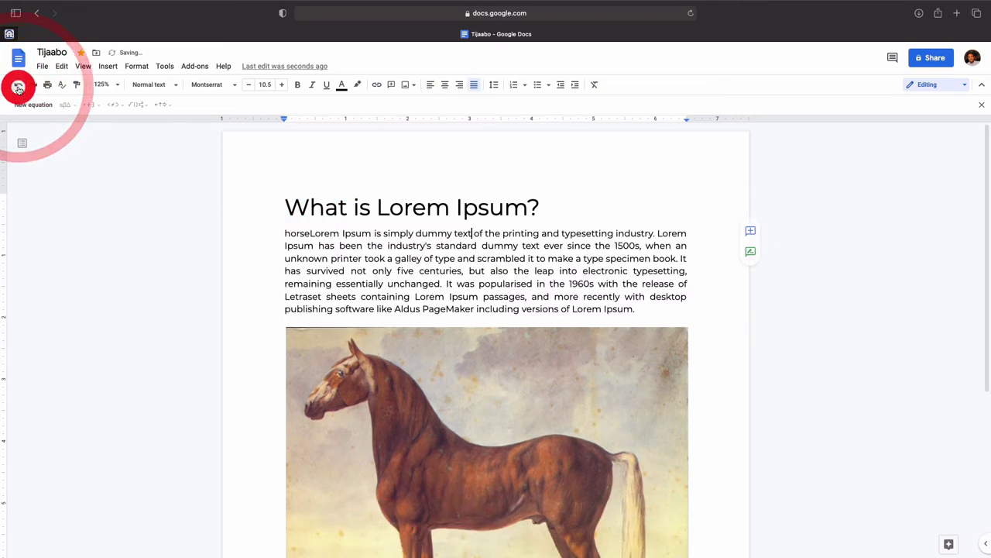
click(457, 270)
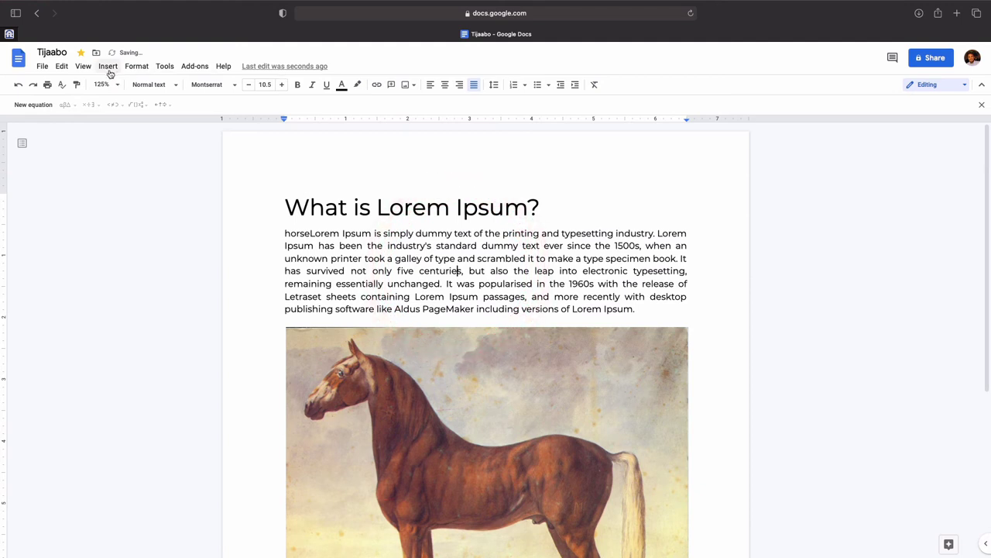
Step: Insert a 3 by 2 table below the horse painting
click(107, 67)
mouse_move(121, 85)
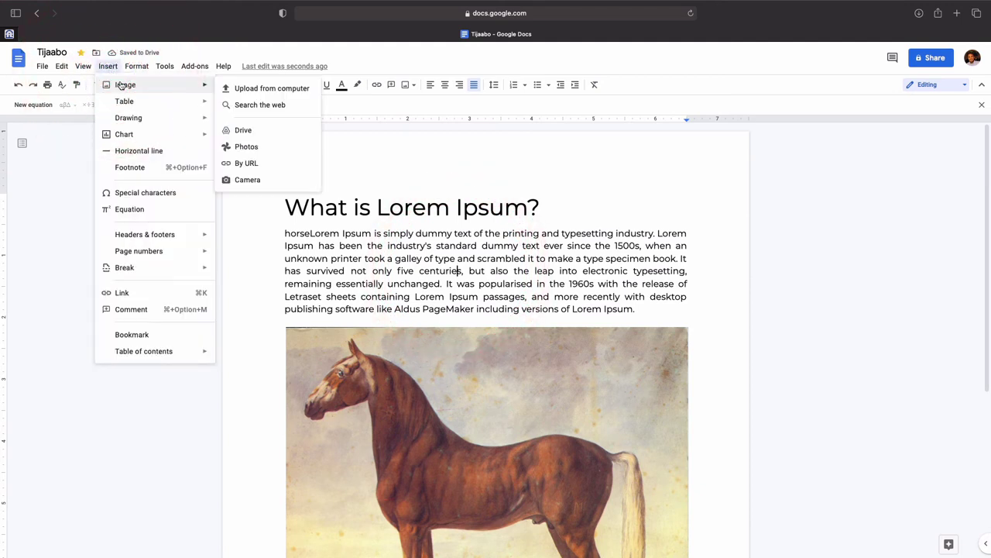
mouse_move(139, 105)
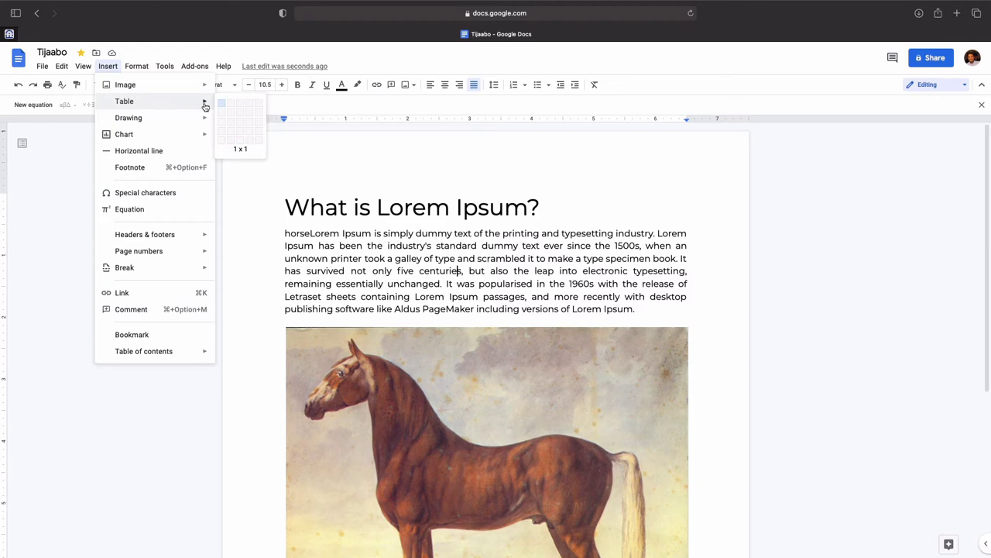
scroll(386, 245, down, 5)
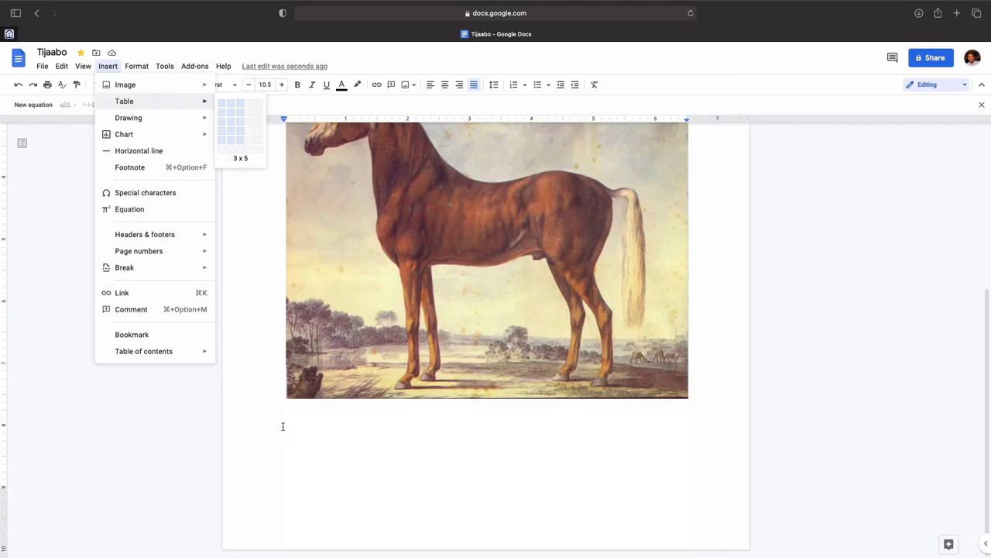
click(291, 418)
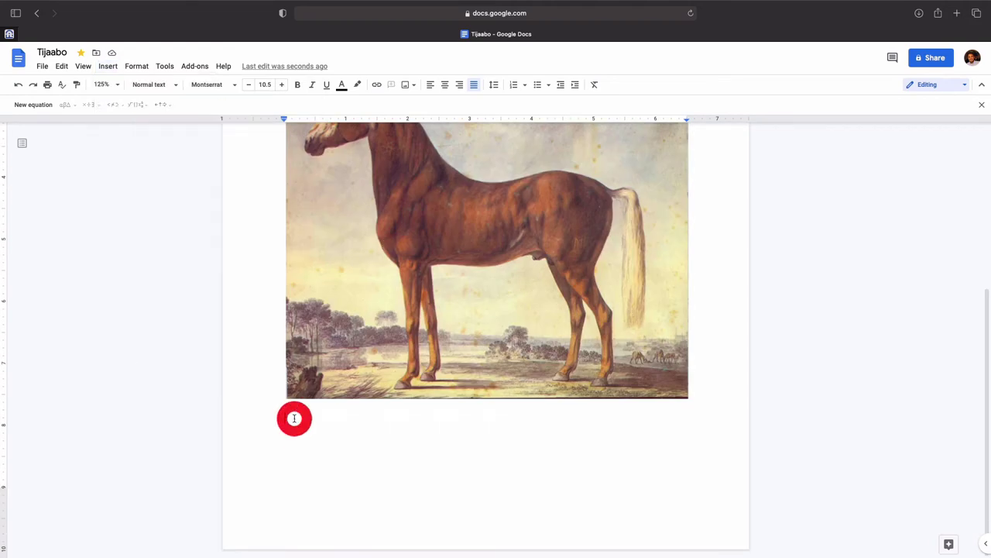
click(108, 66)
mouse_move(155, 101)
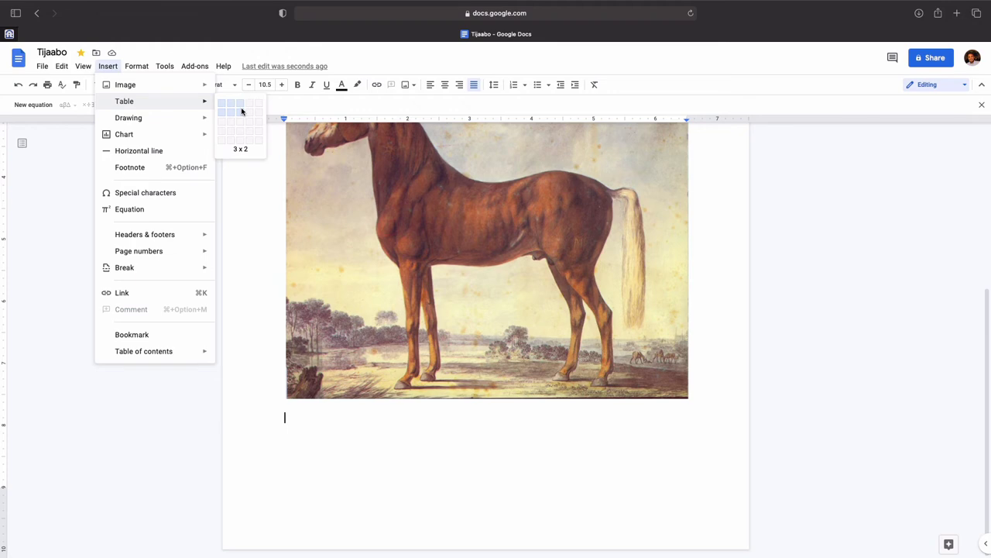
click(241, 112)
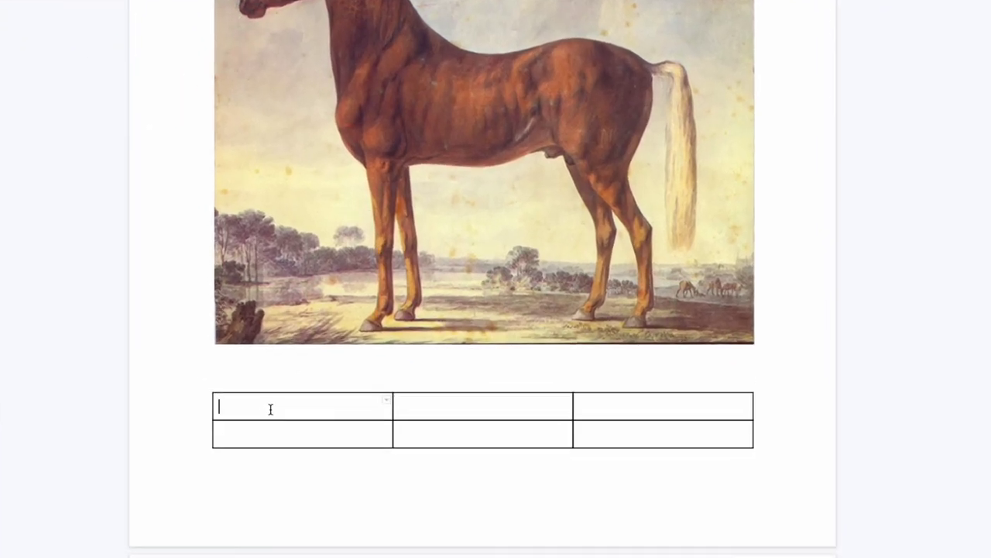
Step: Fill headers Magaca, Magalada, Sanadka and a second row with a sample name, place and 1900
click(270, 409)
text(Magaca)
key(Tab)
text(Mag)
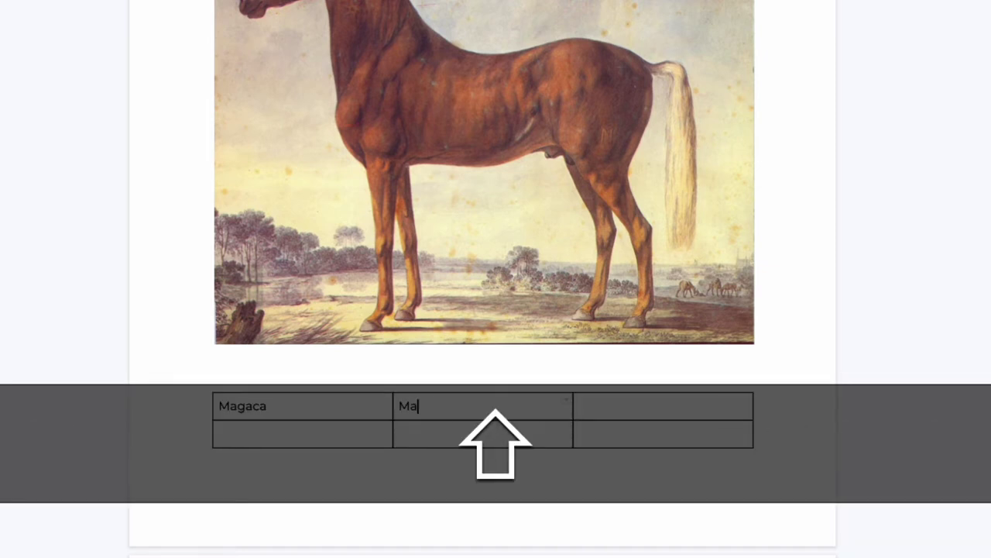
text(alada)
key(Tab)
text(S)
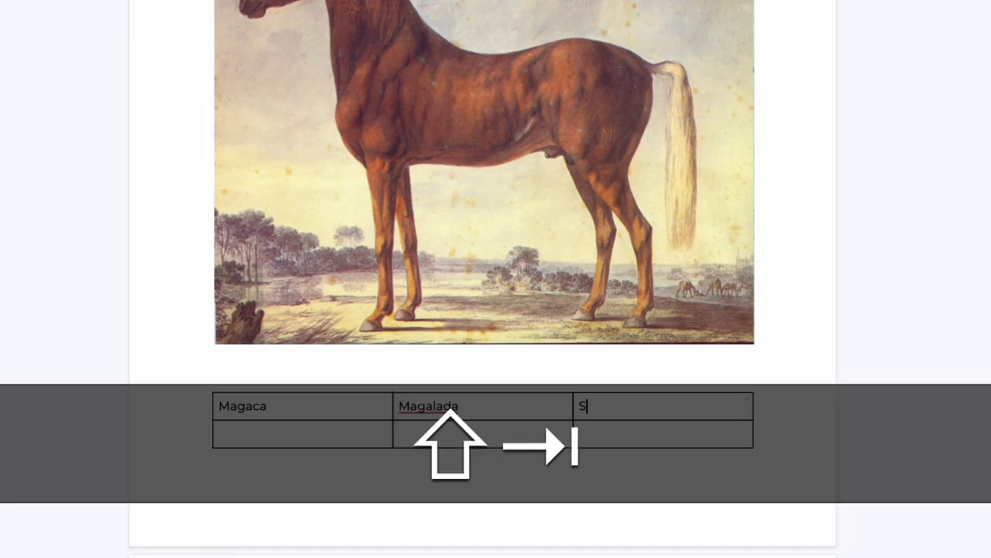
text(anadka)
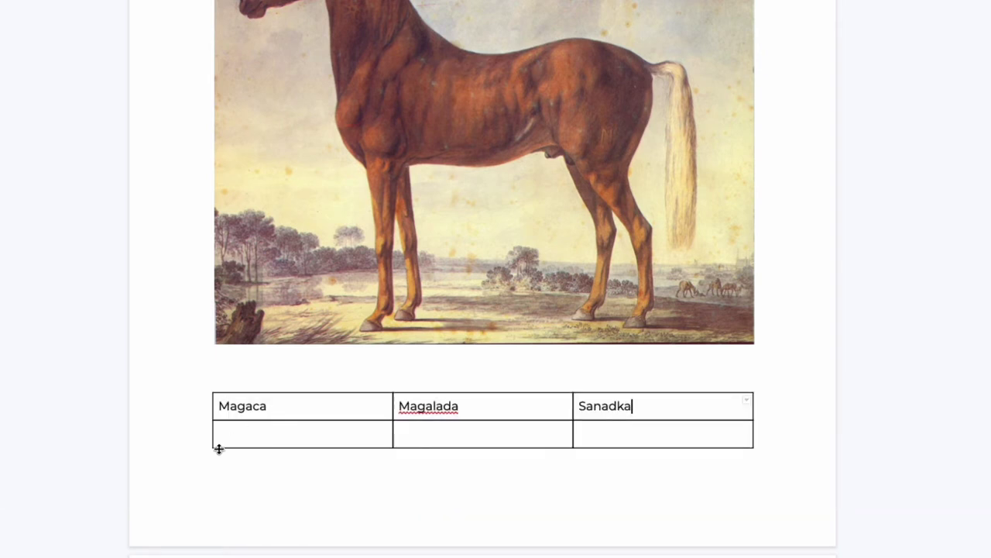
click(243, 435)
text(M)
text(ge)
text(Mac)
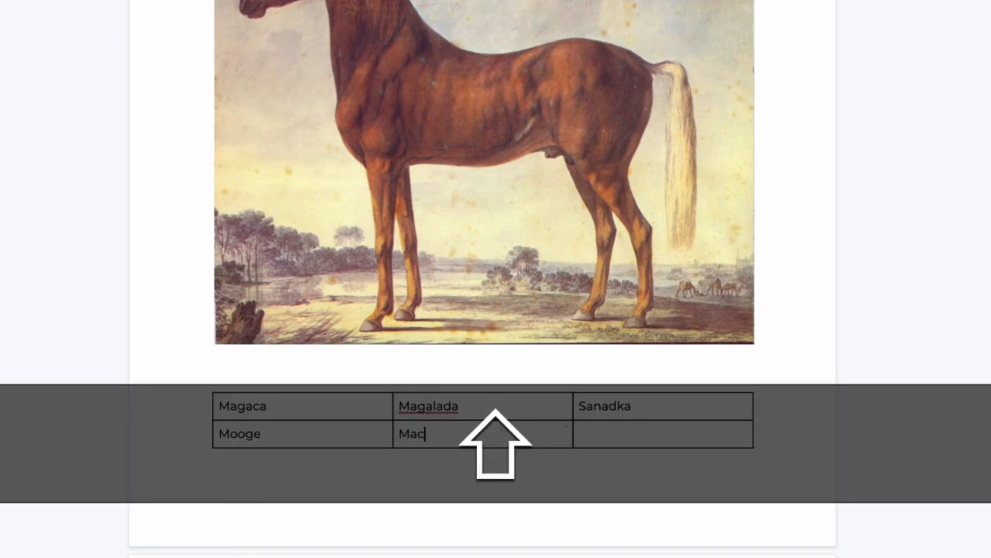
click(641, 434)
text(19)
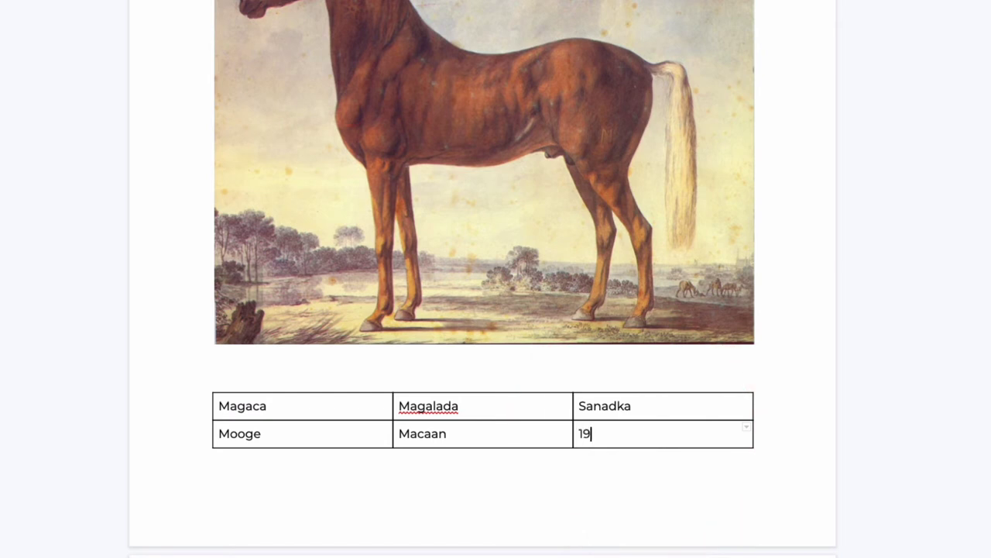
text(00)
click(711, 432)
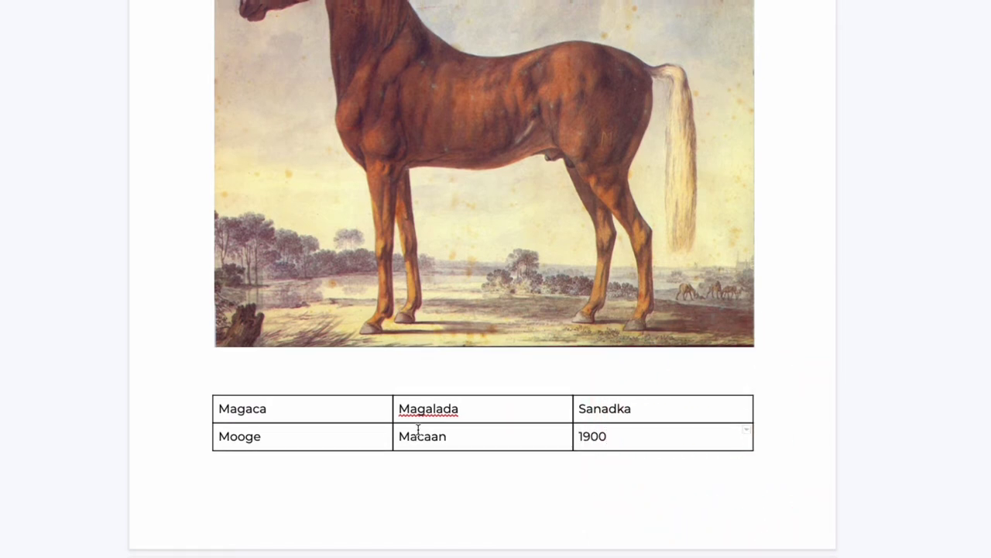
scroll(419, 431, down, 3)
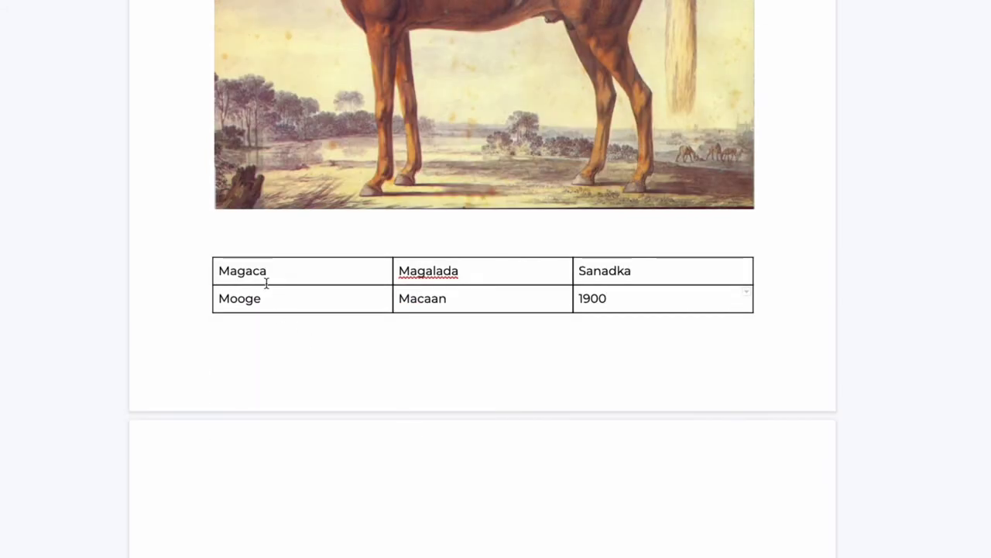
Step: In the whole table's properties, set table alignment to Center and cell vertical alignment to Middle
drag(229, 271, 680, 300)
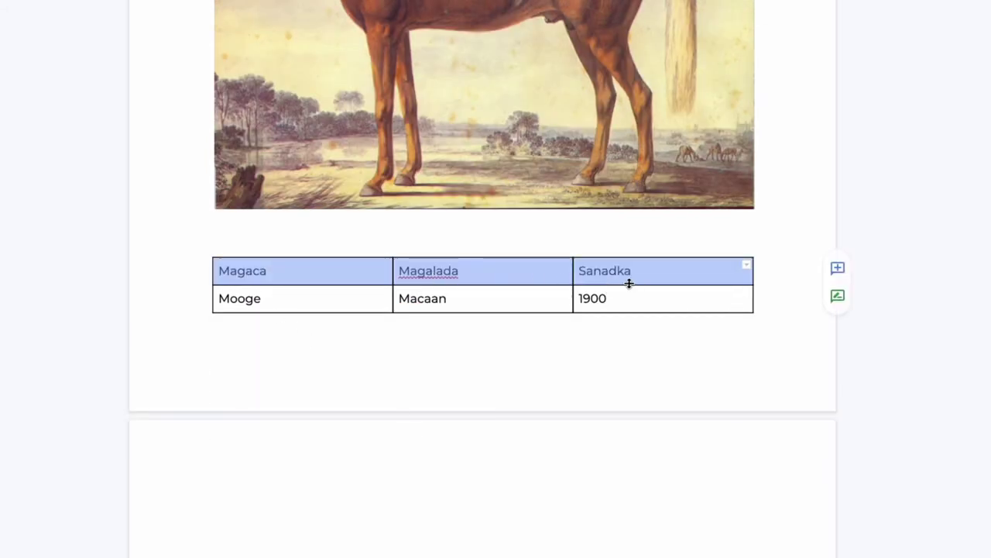
right_click(309, 270)
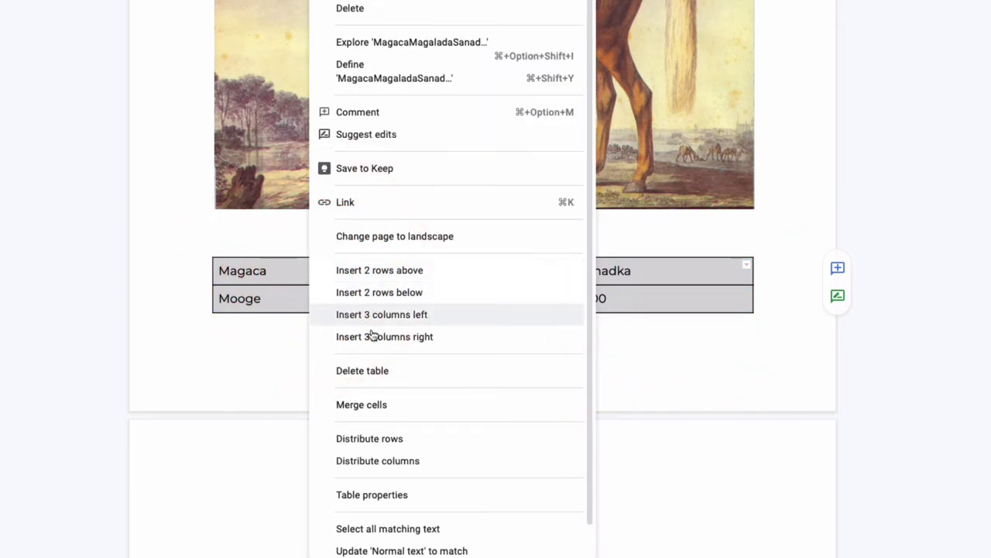
click(402, 499)
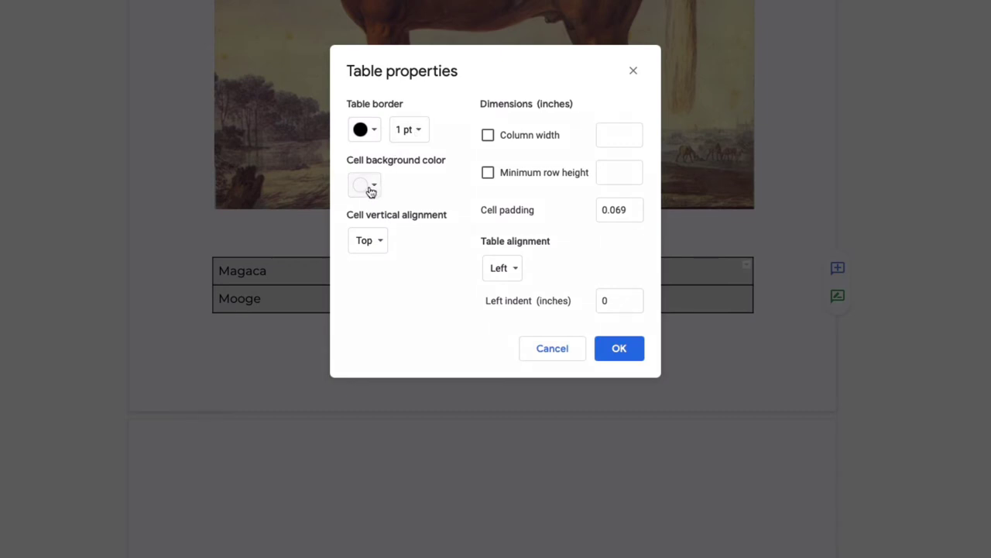
click(423, 131)
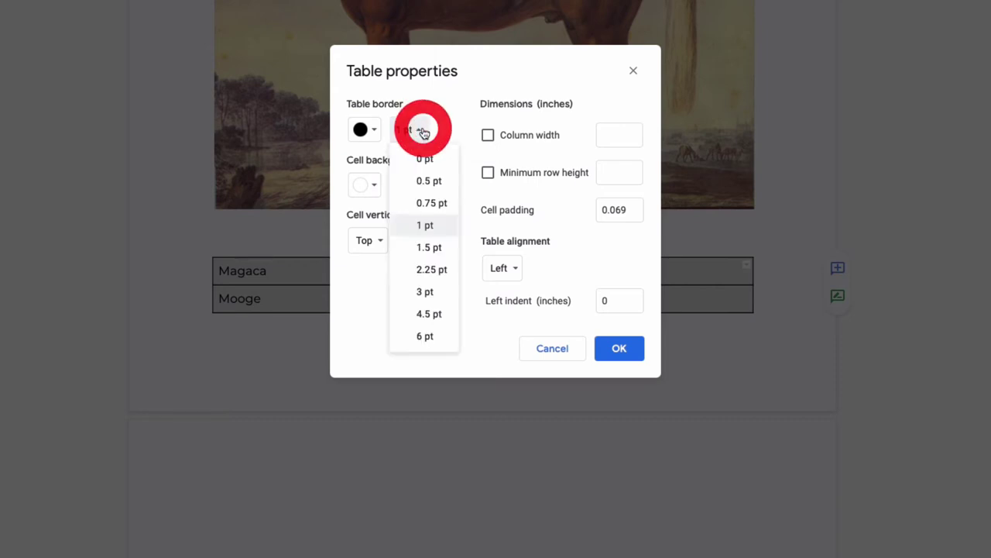
click(439, 129)
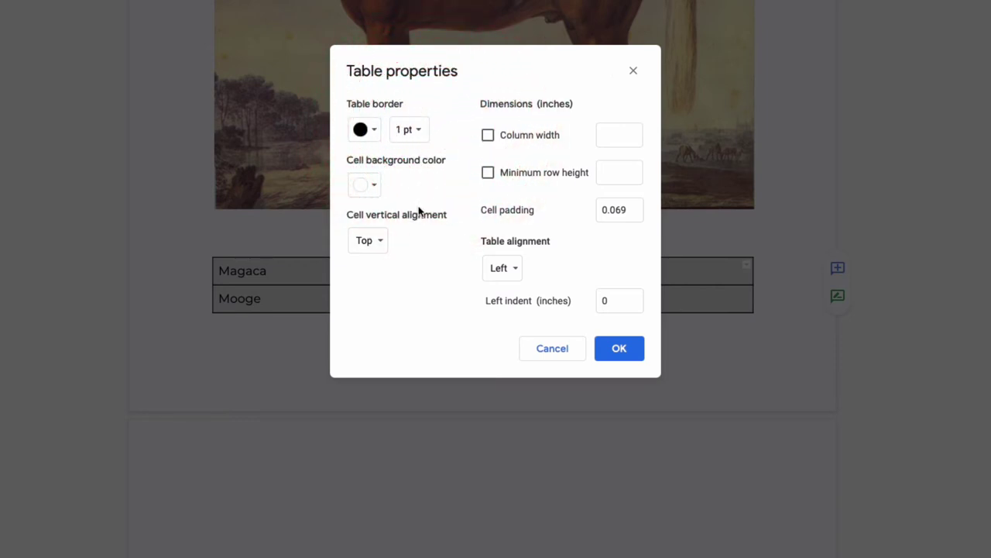
click(516, 270)
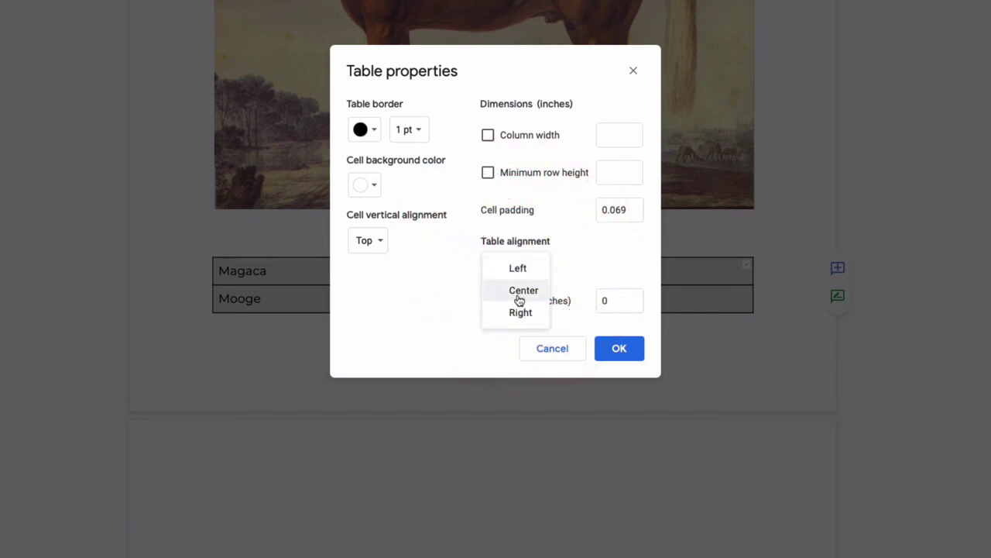
click(518, 296)
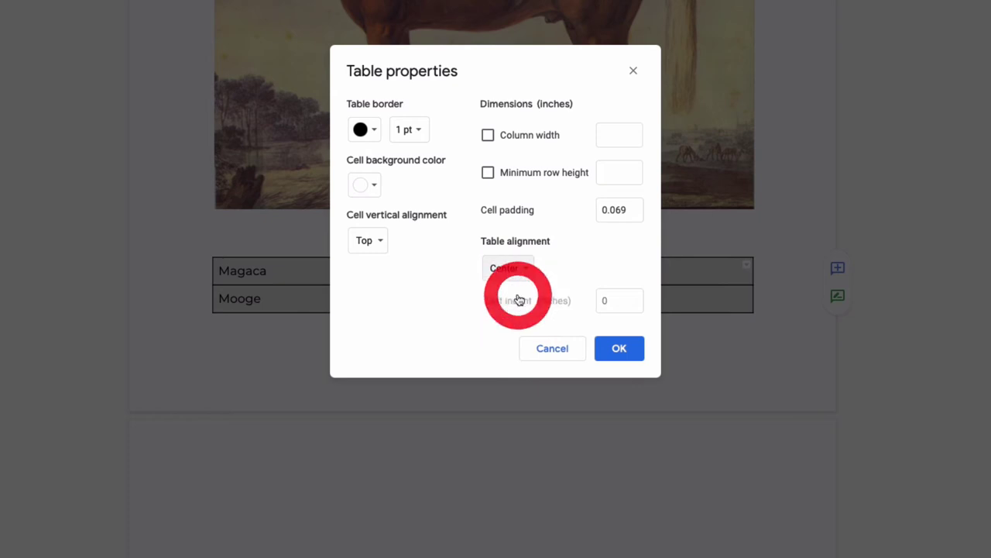
click(380, 241)
click(385, 261)
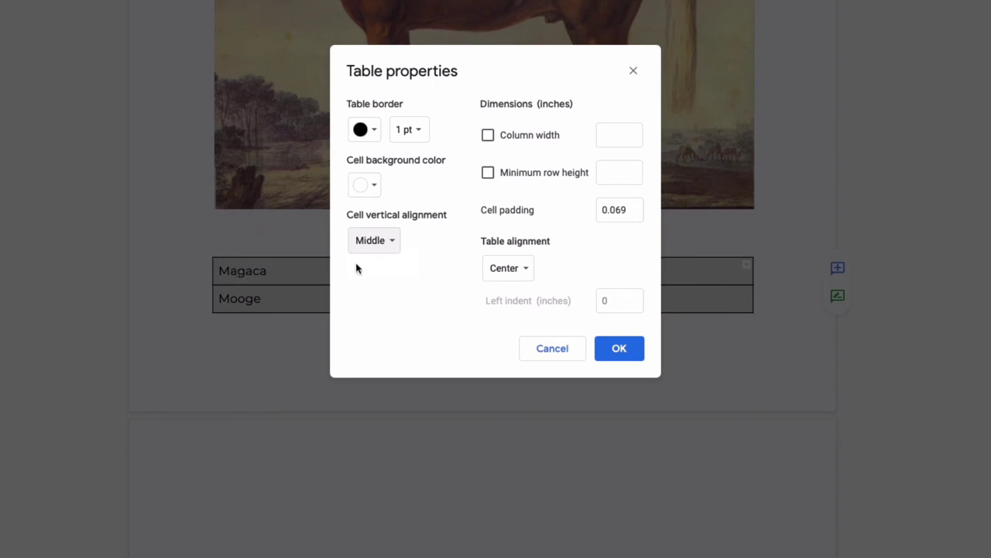
click(609, 346)
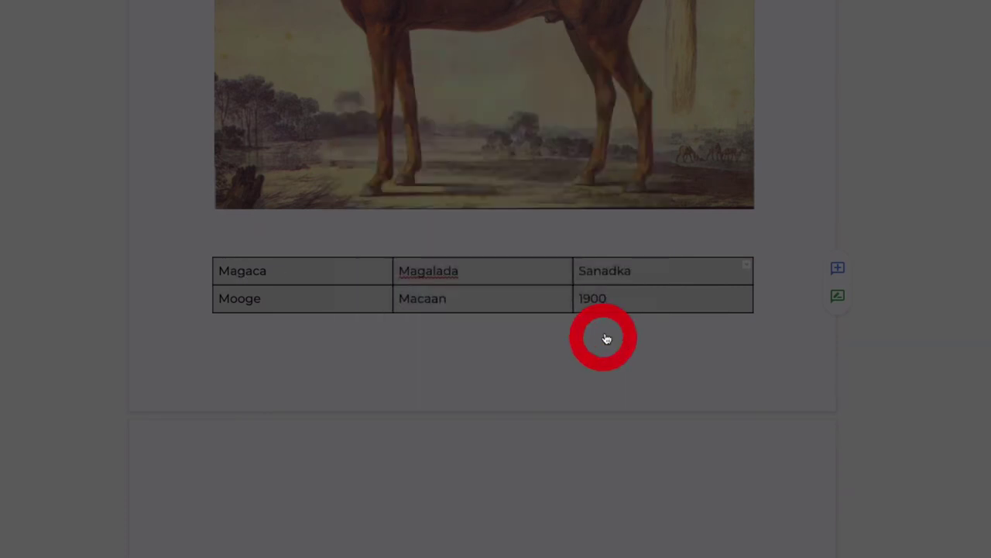
click(496, 389)
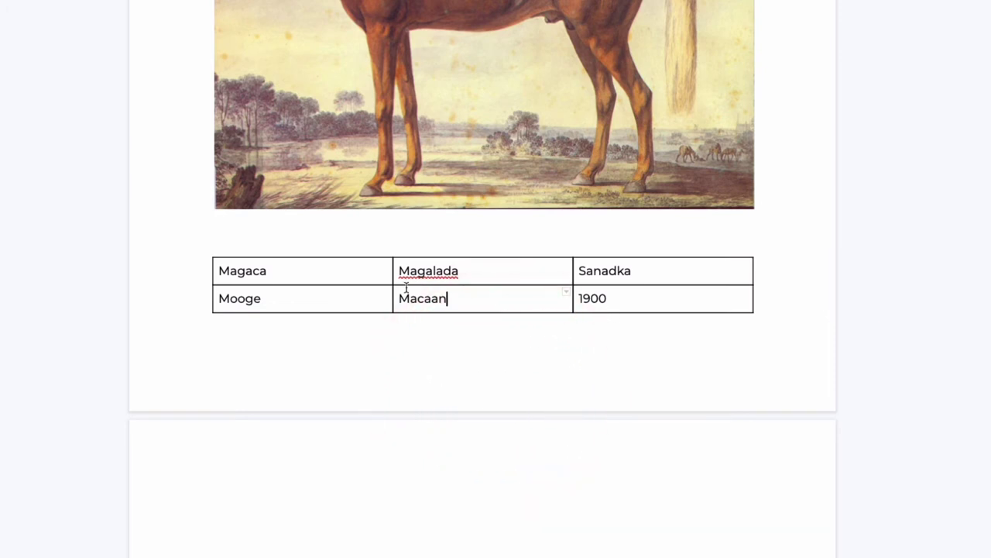
Step: Give the header row cells a black background through Table properties
drag(222, 271, 659, 283)
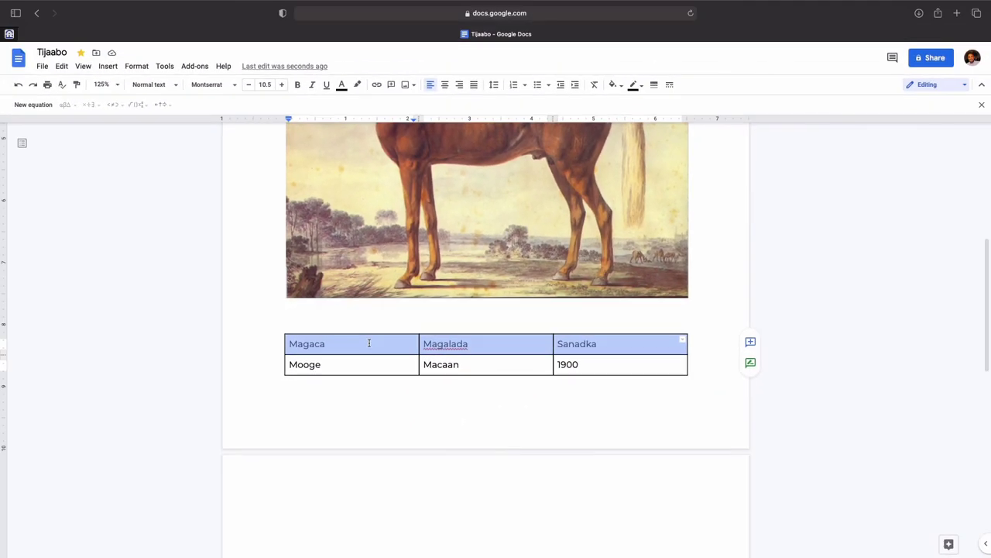
right_click(370, 344)
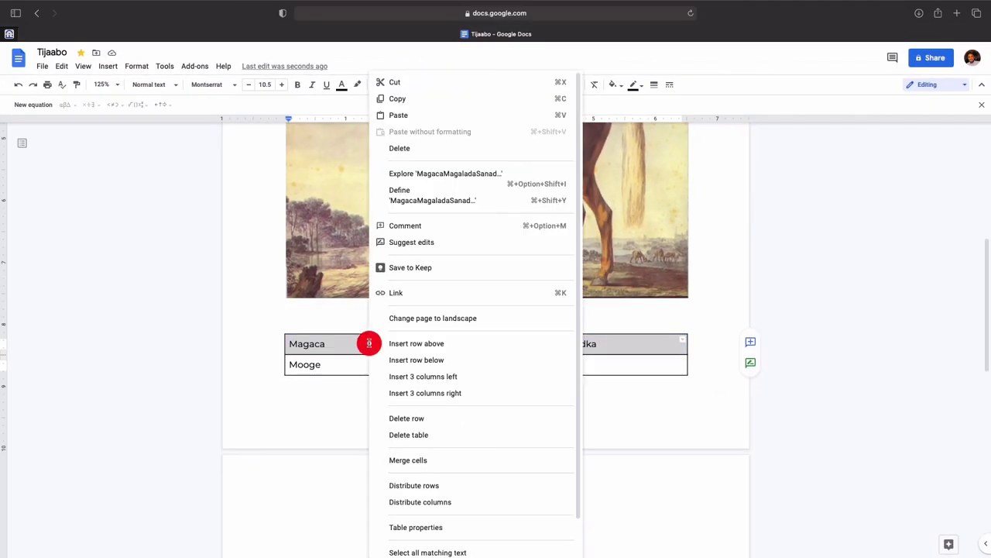
click(415, 527)
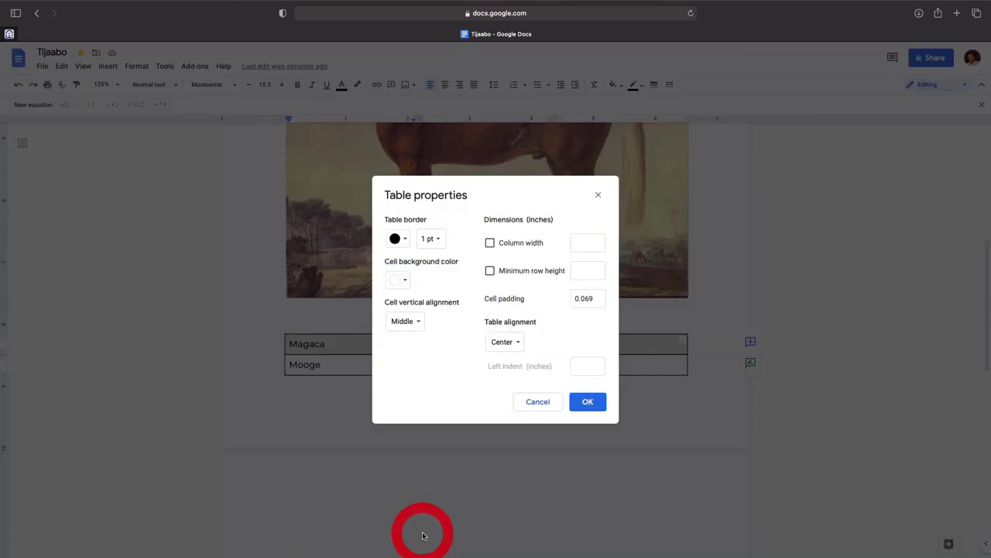
click(396, 292)
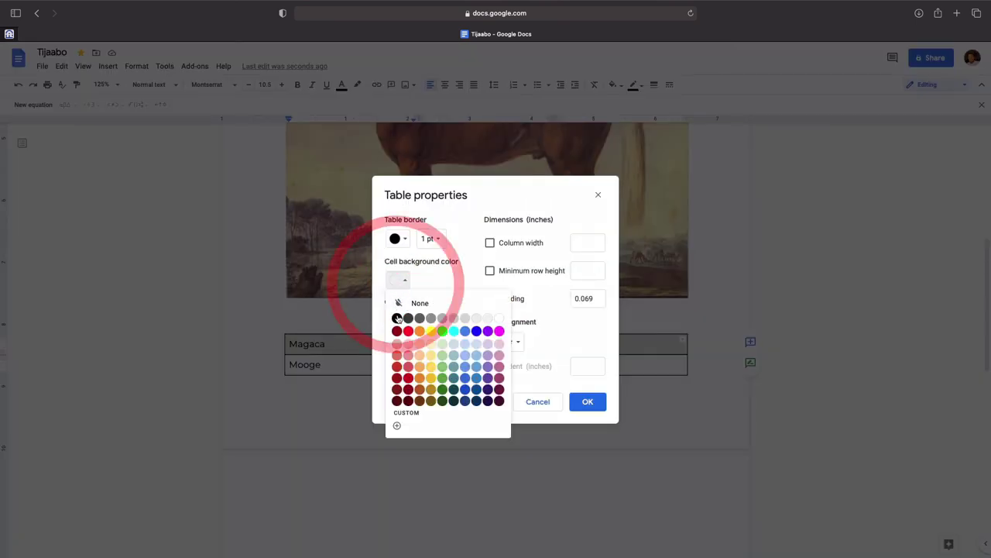
click(398, 321)
click(587, 402)
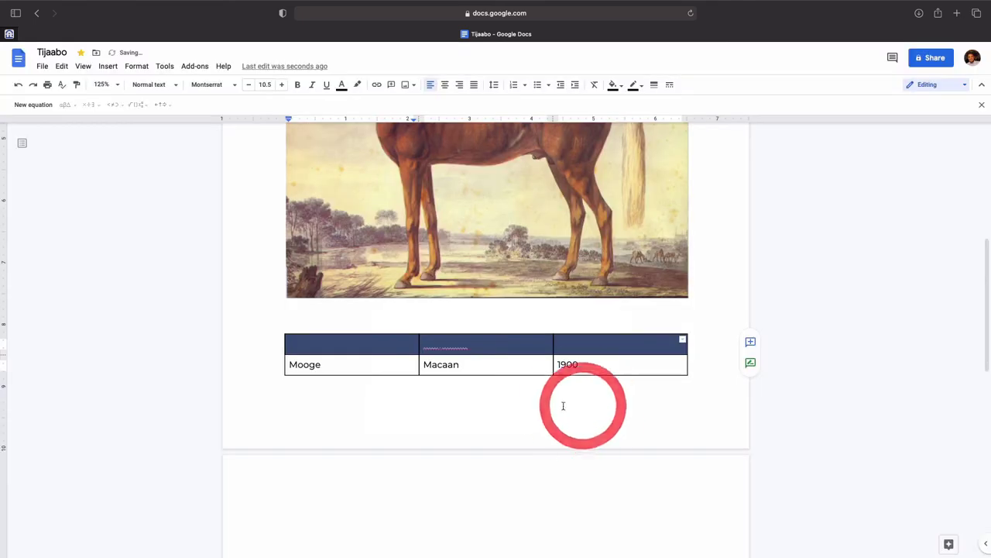
click(398, 416)
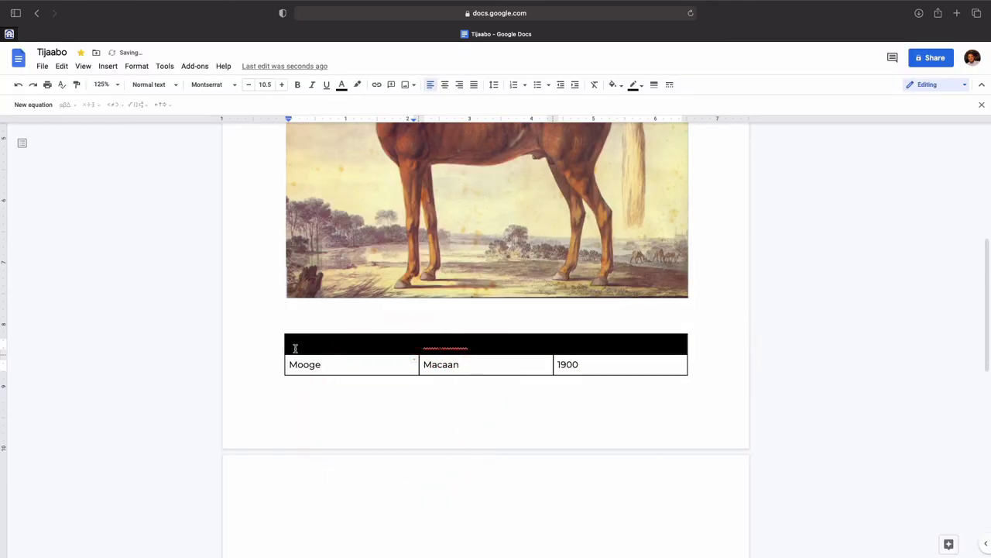
Step: Make the header text white and centre the text in the header and second rows
drag(295, 348, 619, 348)
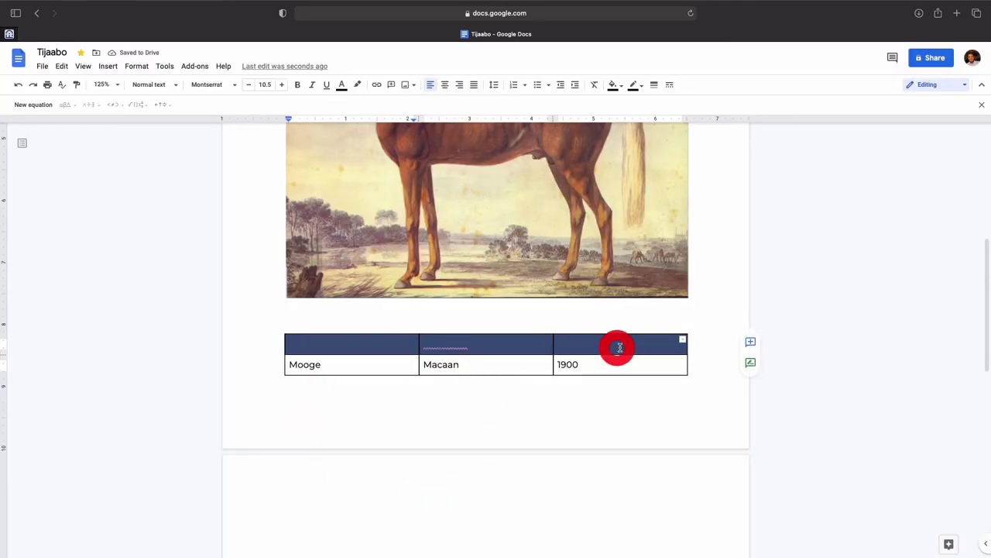
click(342, 84)
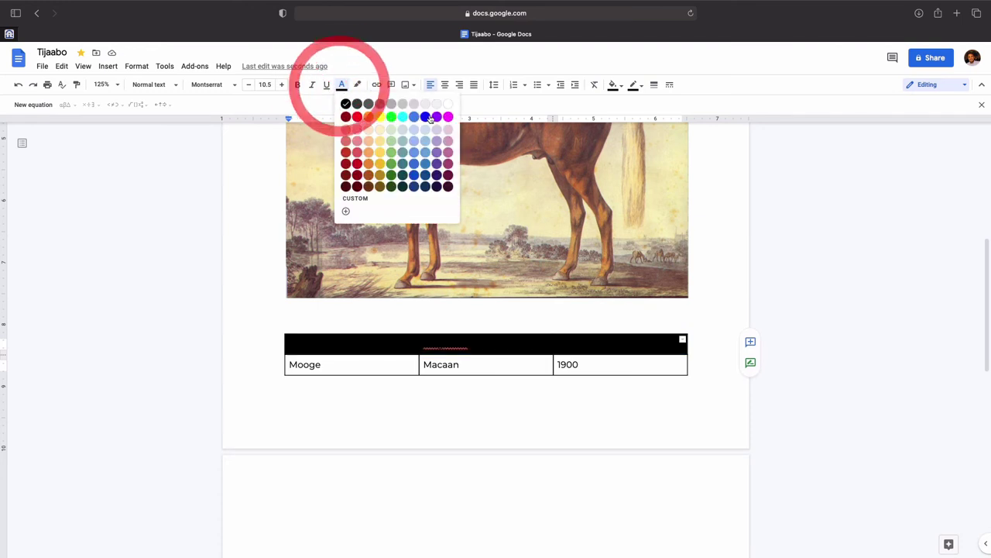
click(448, 104)
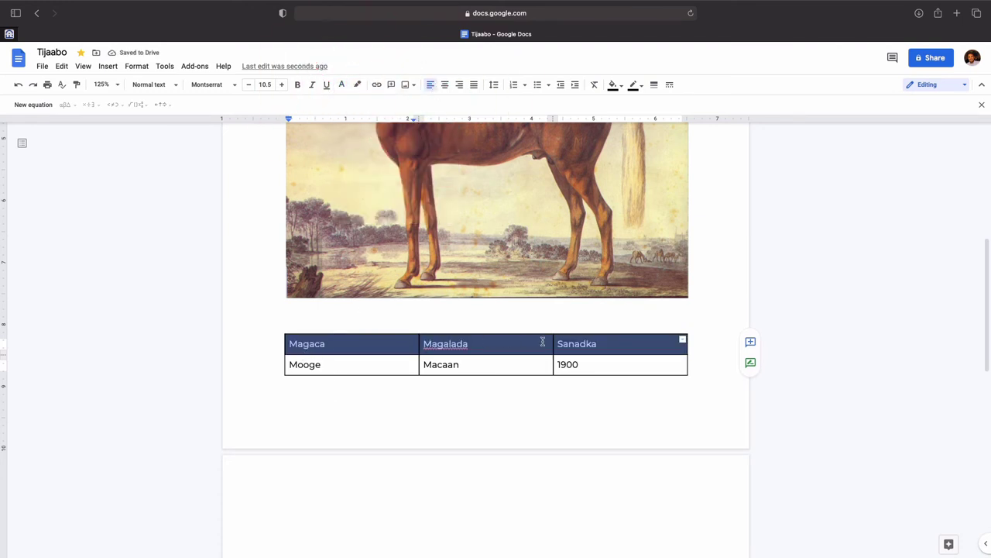
click(447, 84)
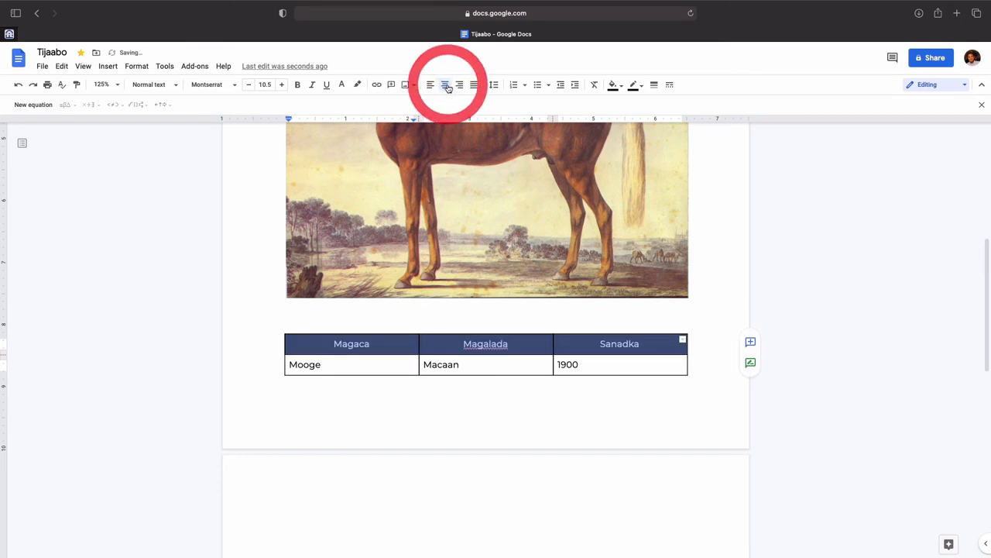
drag(305, 367, 604, 365)
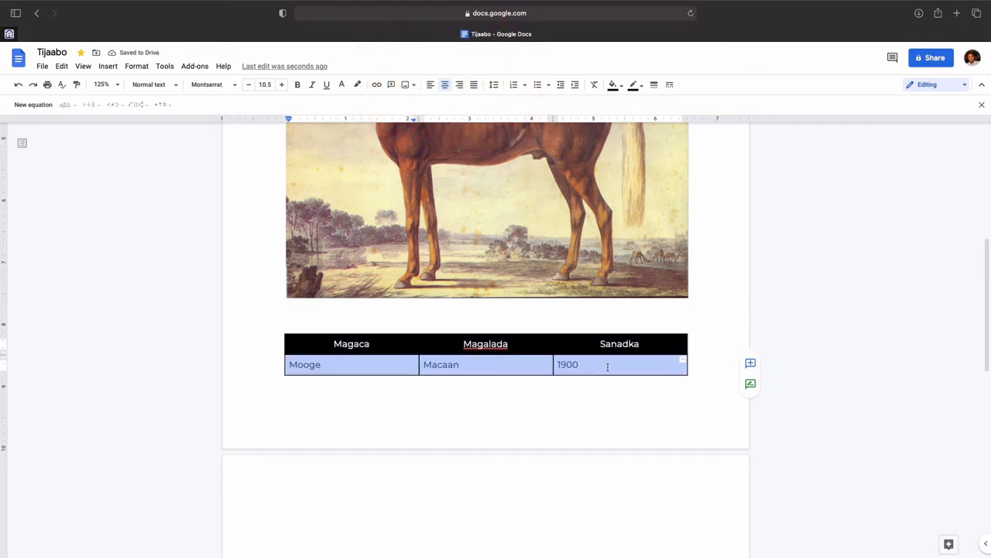
click(445, 86)
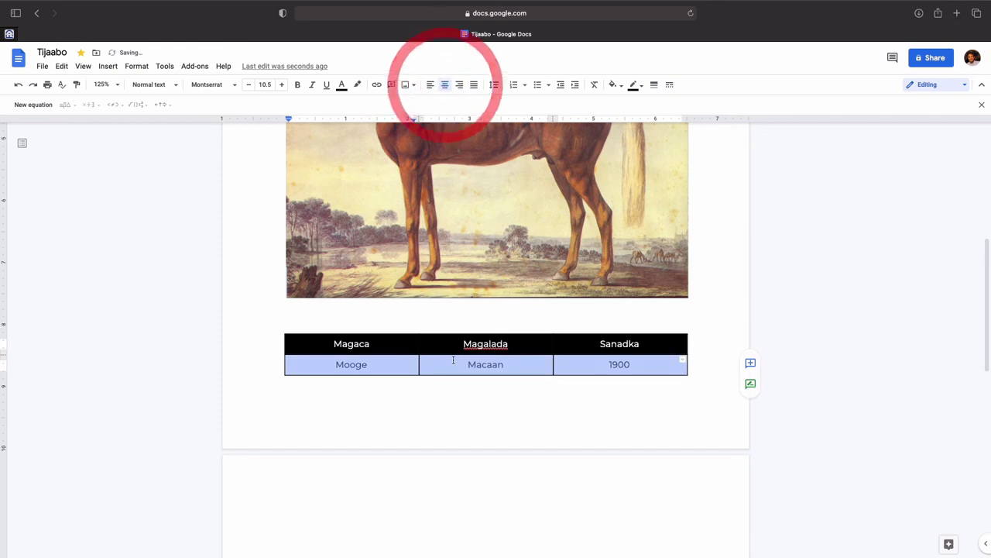
scroll(458, 431, up, 10)
Step: Justify the first Lorem Ipsum paragraph after trying left, center and right alignment
drag(645, 306, 260, 232)
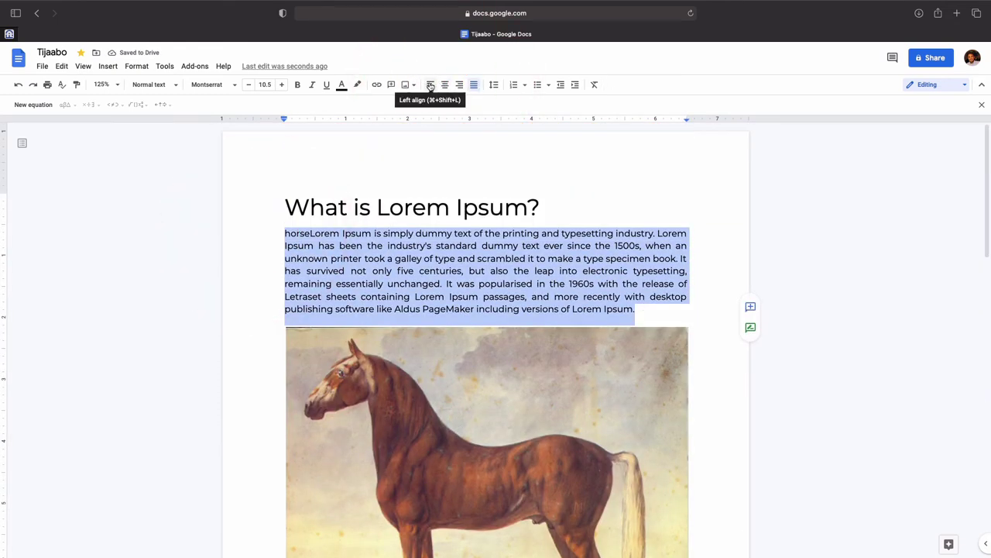
click(431, 86)
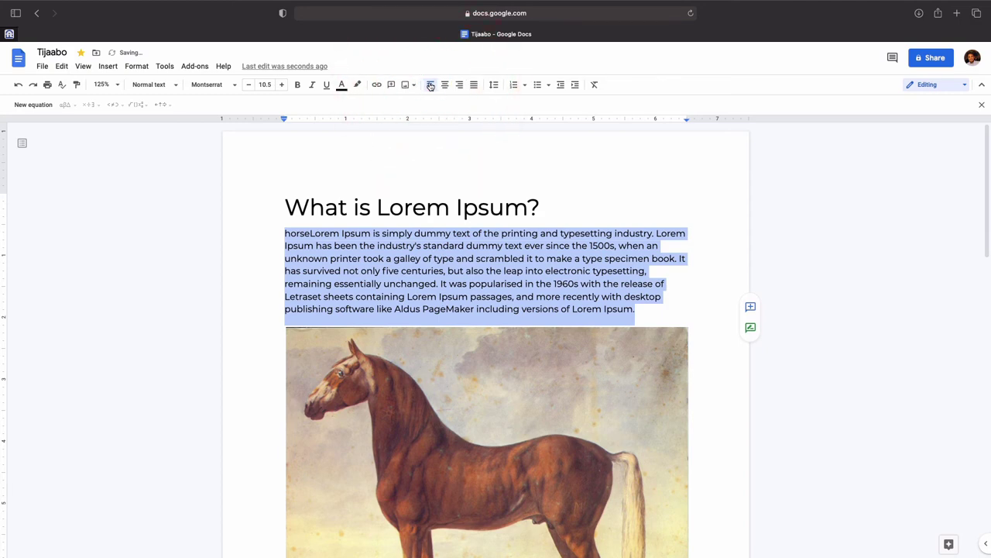
click(445, 86)
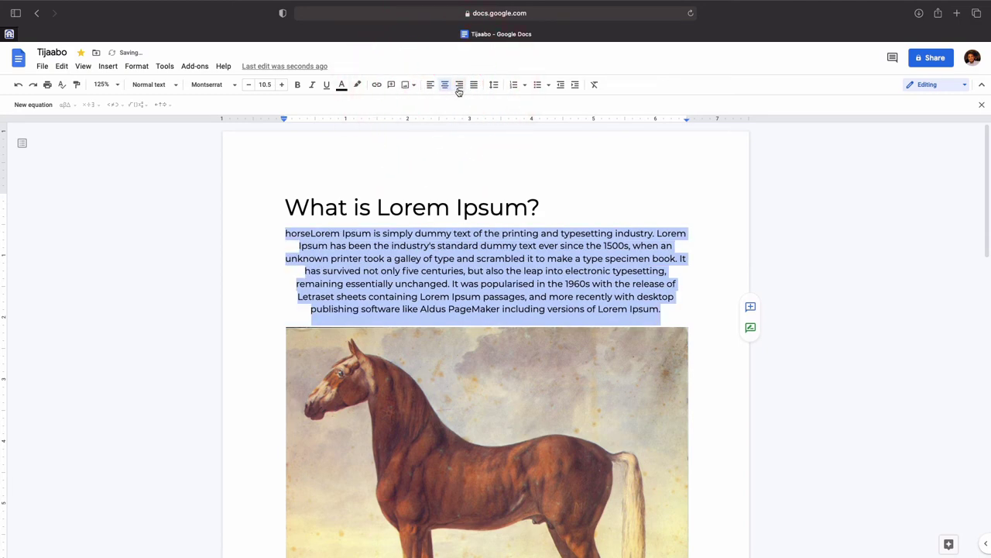
click(460, 87)
click(475, 87)
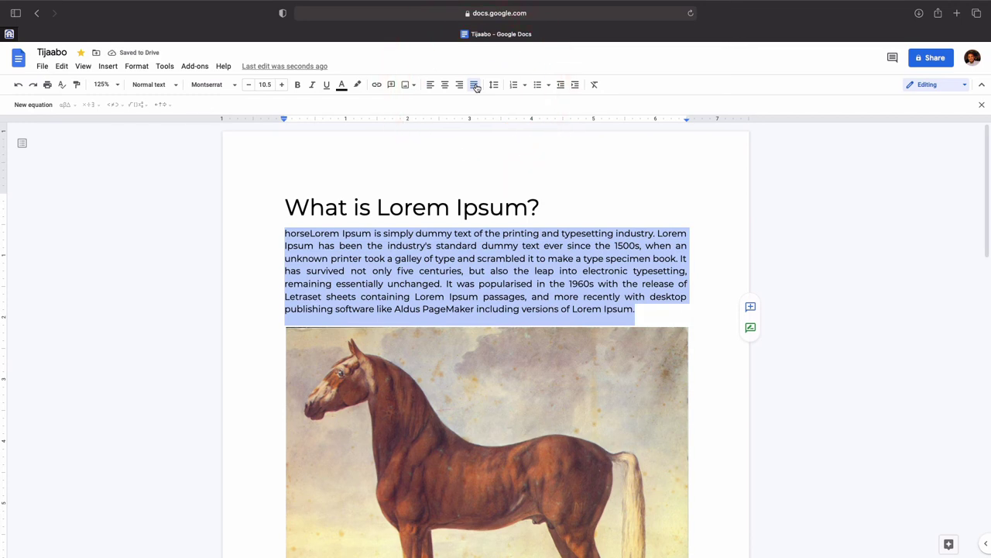
scroll(407, 279, down, 1)
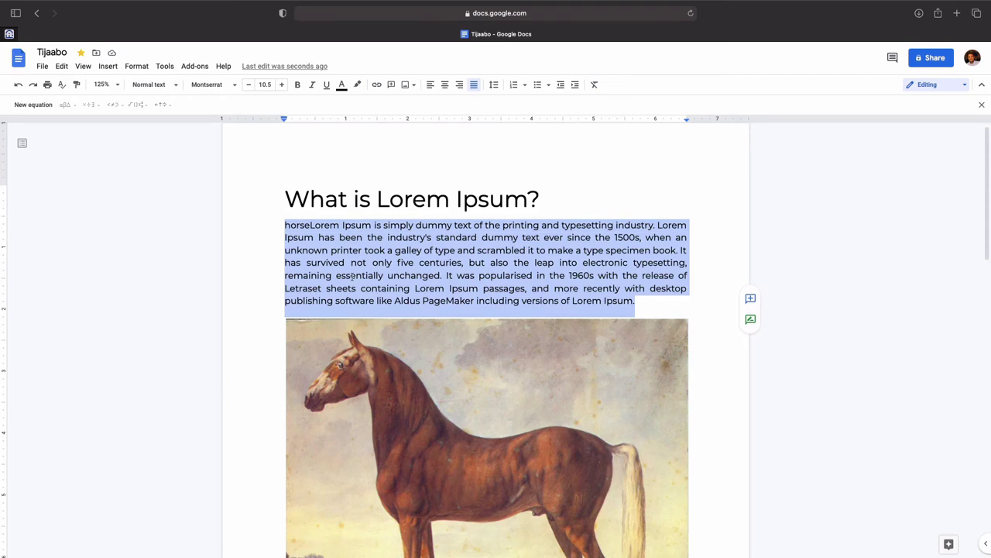
Step: Set the paragraph's line spacing to 1.5
click(493, 86)
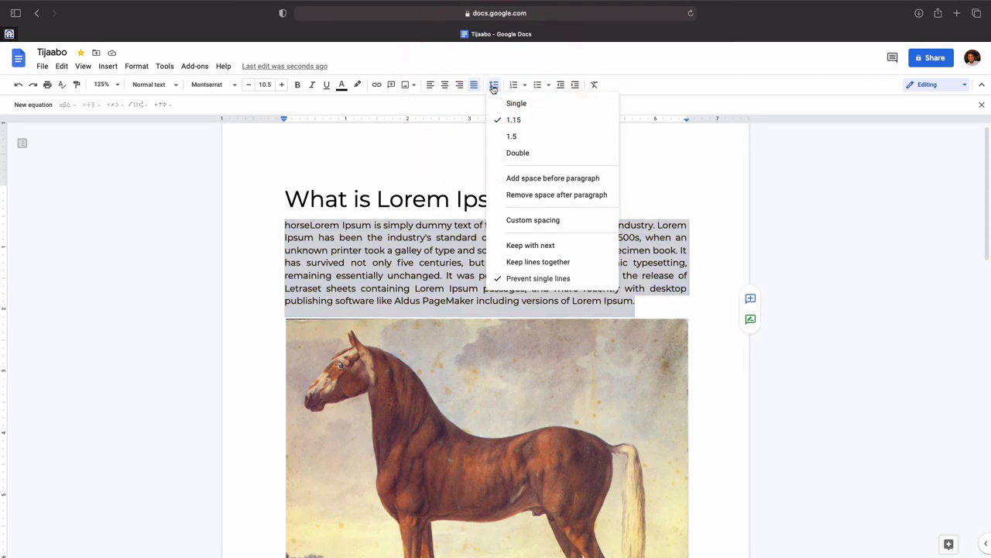
click(509, 136)
click(480, 262)
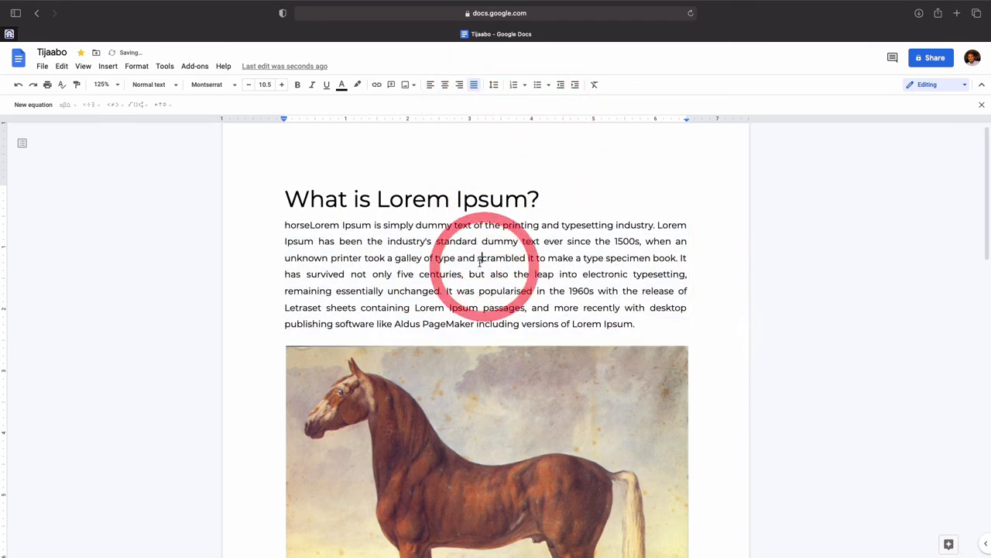
scroll(480, 262, down, 1)
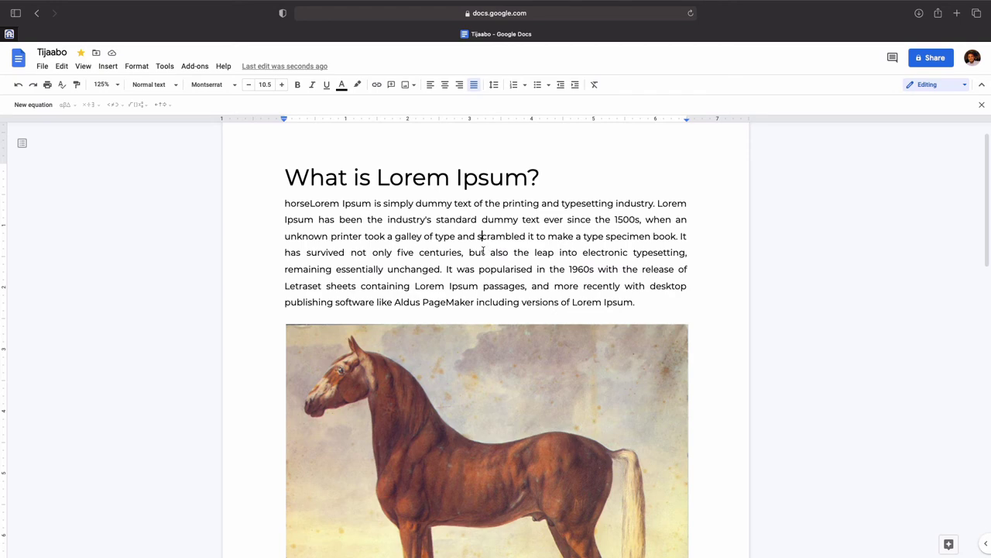
Step: Start a numbered list below the table with items Magaca, Magalada and Sanadka
scroll(498, 239, down, 15)
scroll(498, 239, up, 2)
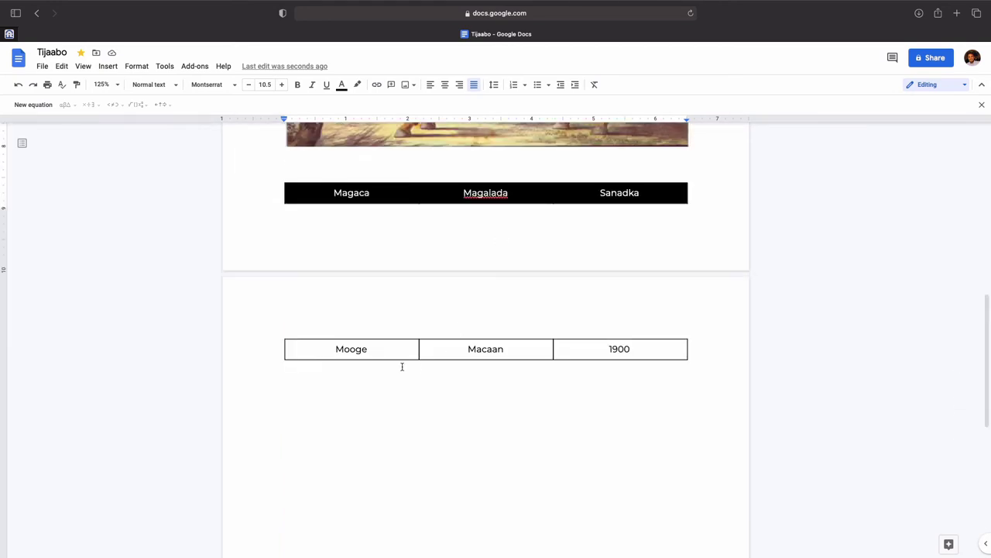
click(306, 398)
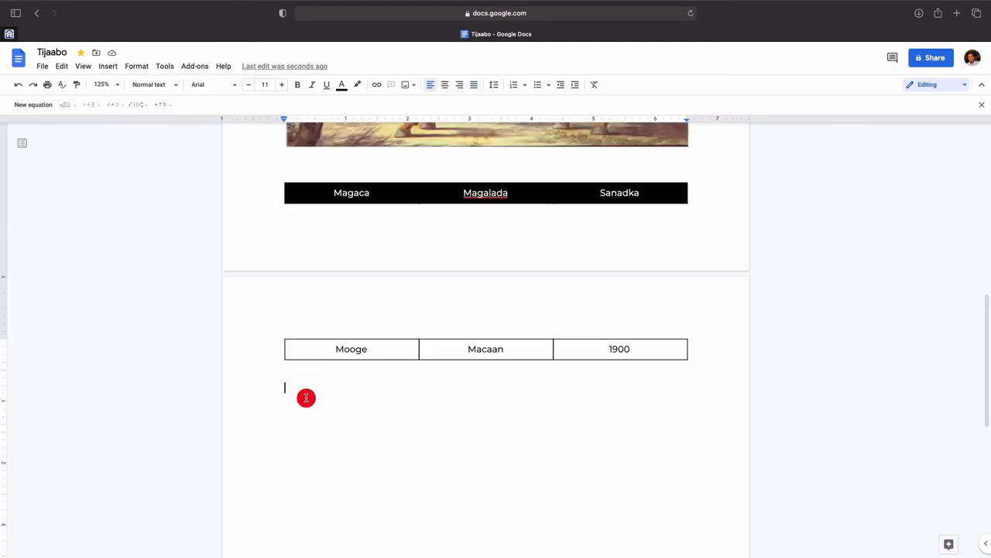
click(513, 85)
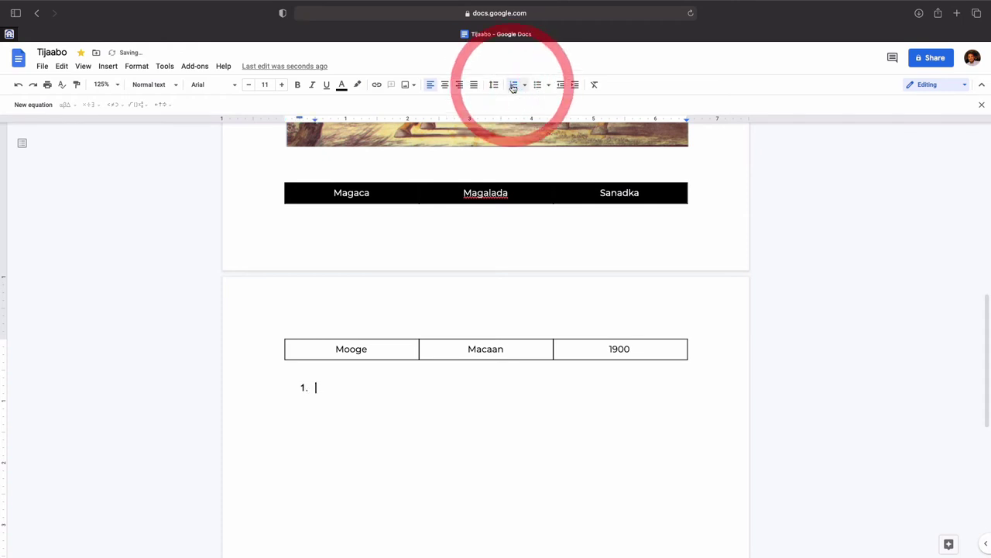
text(Ma)
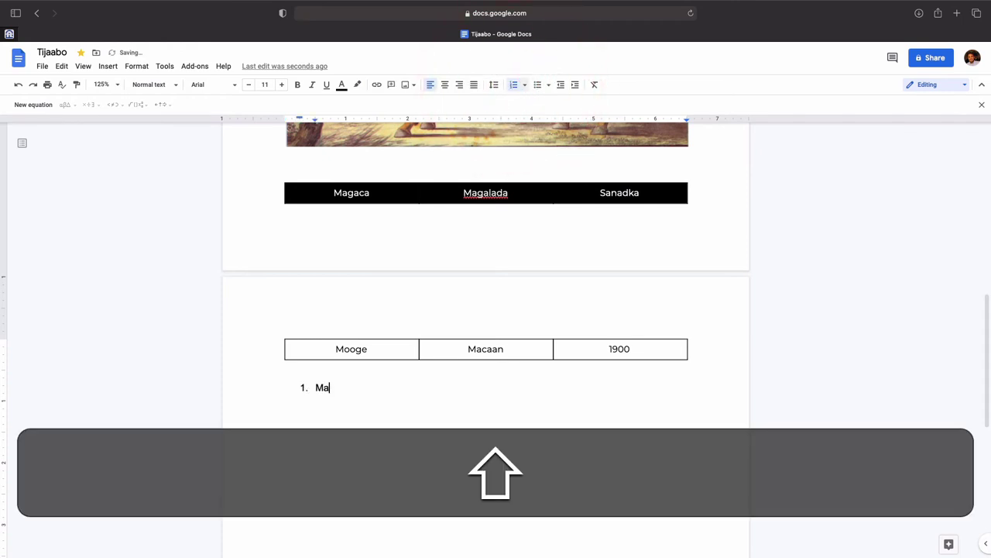
text(gaca)
key(Return)
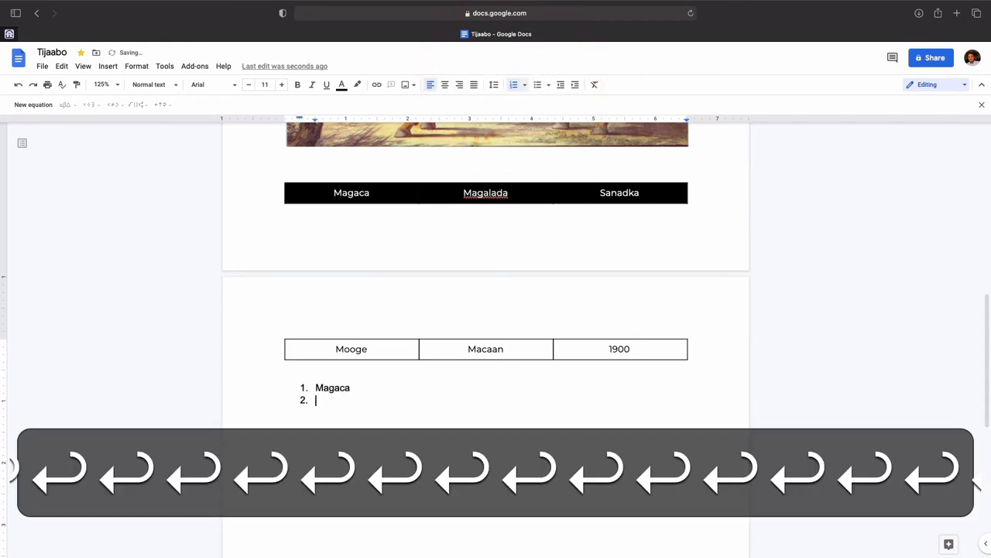
key(shift+BackSpace)
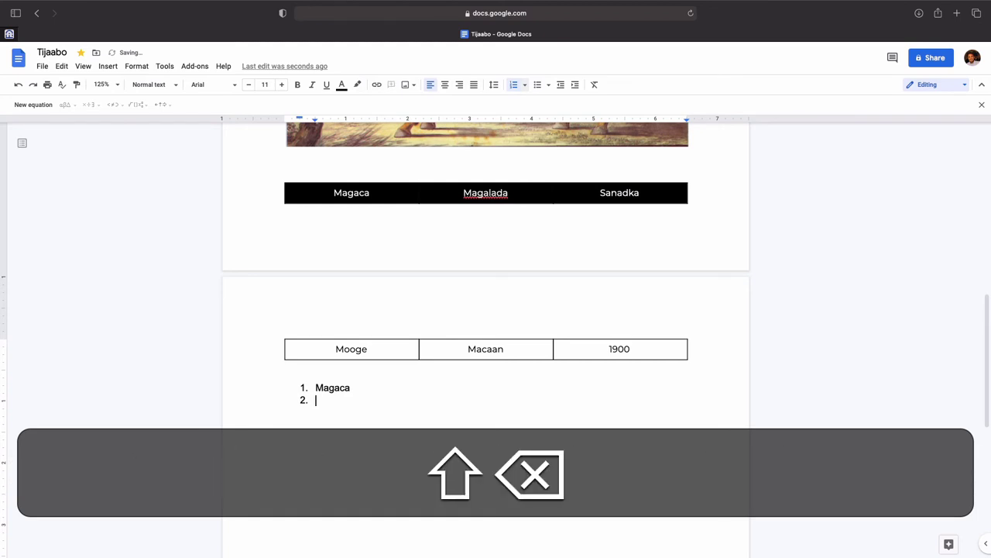
text(magalada)
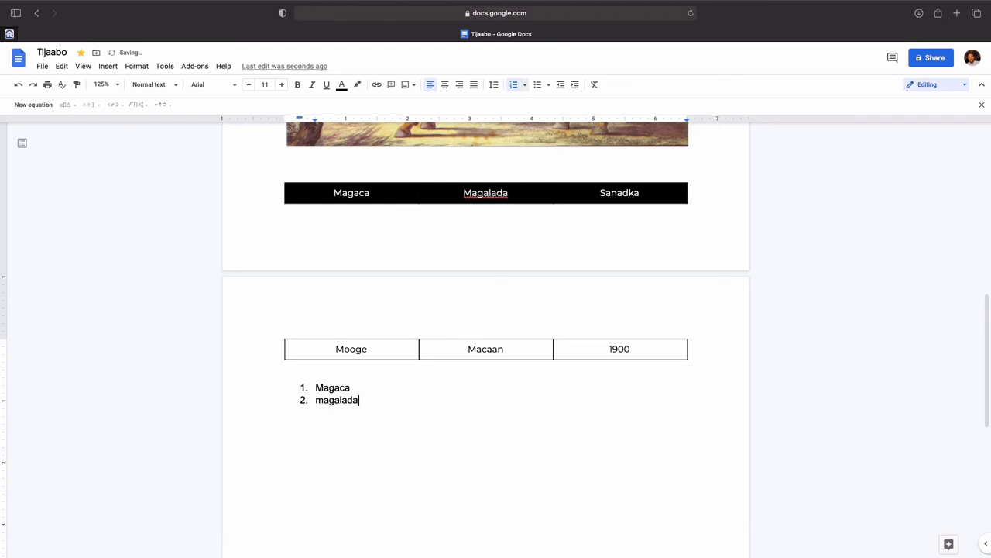
key(Return)
key(shift)
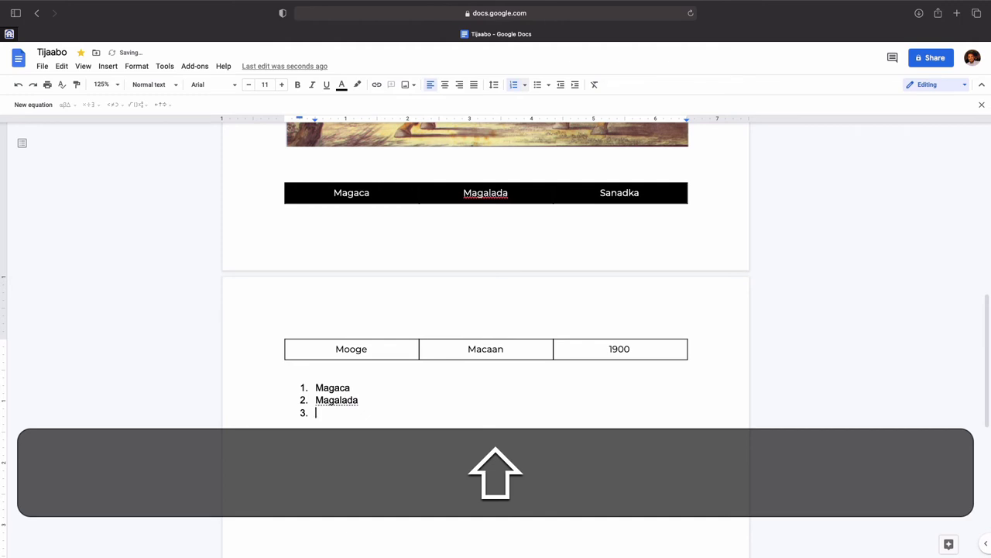
text(Sanadka)
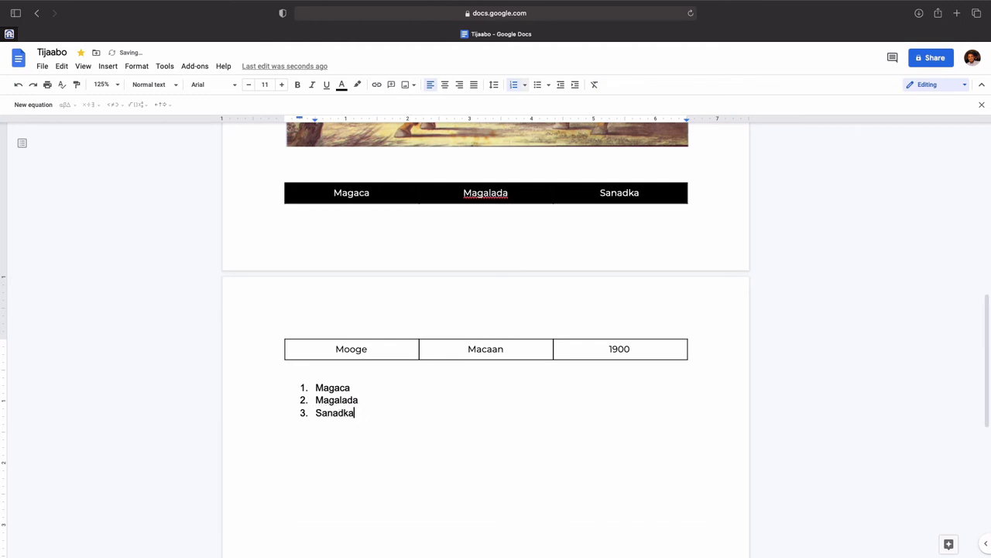
key(Return)
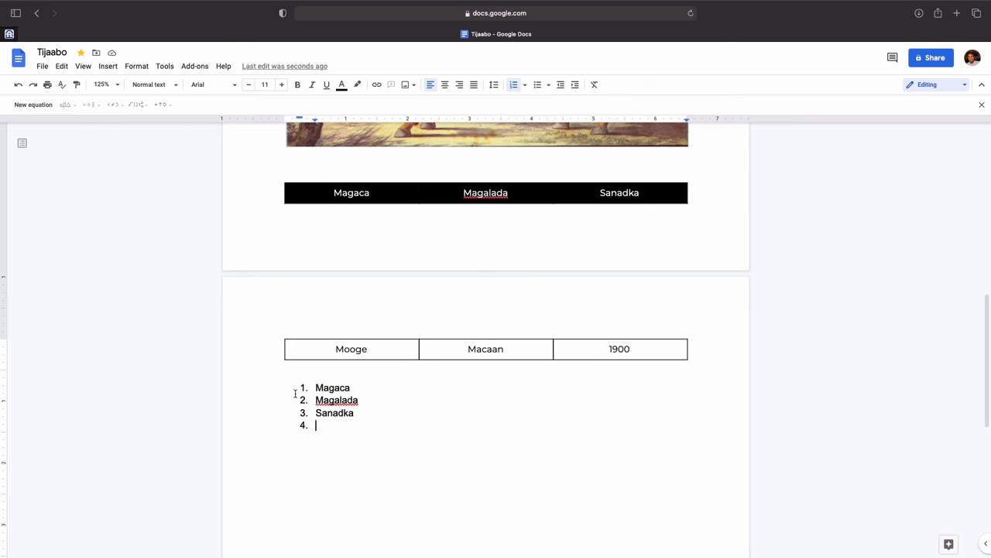
Step: Indent the three list items three levels, then return them to their original indent
drag(295, 388, 310, 442)
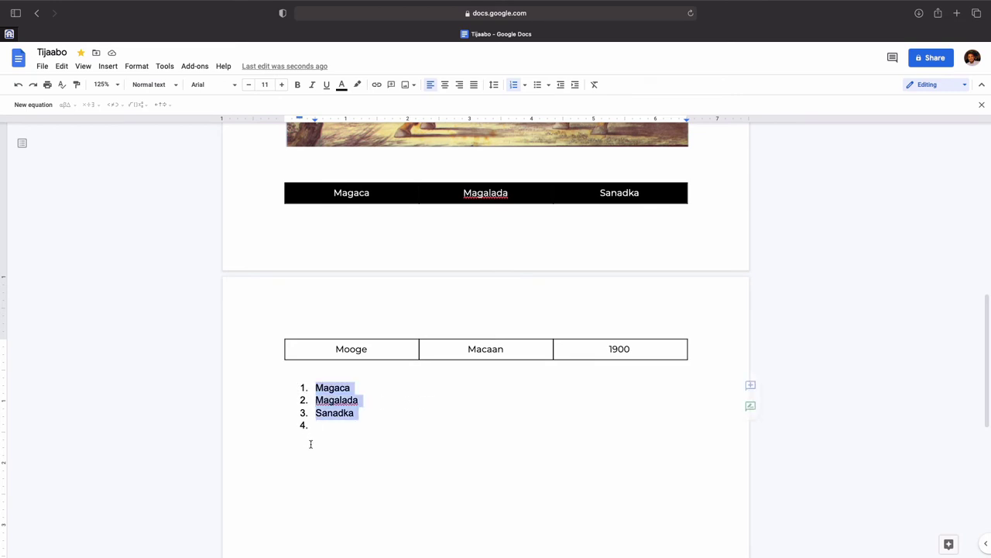
click(576, 85)
click(577, 85)
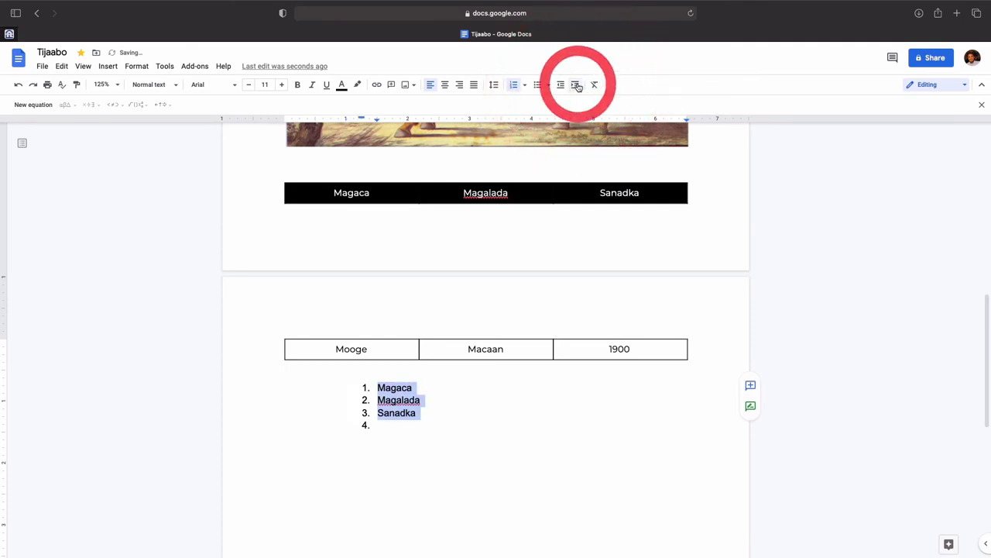
click(577, 86)
click(562, 85)
click(562, 85)
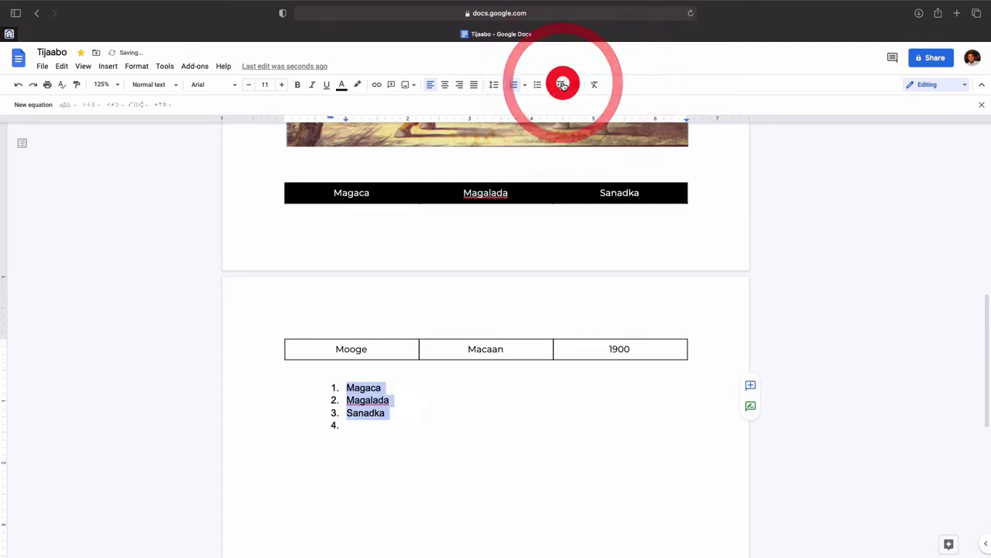
click(562, 85)
click(474, 421)
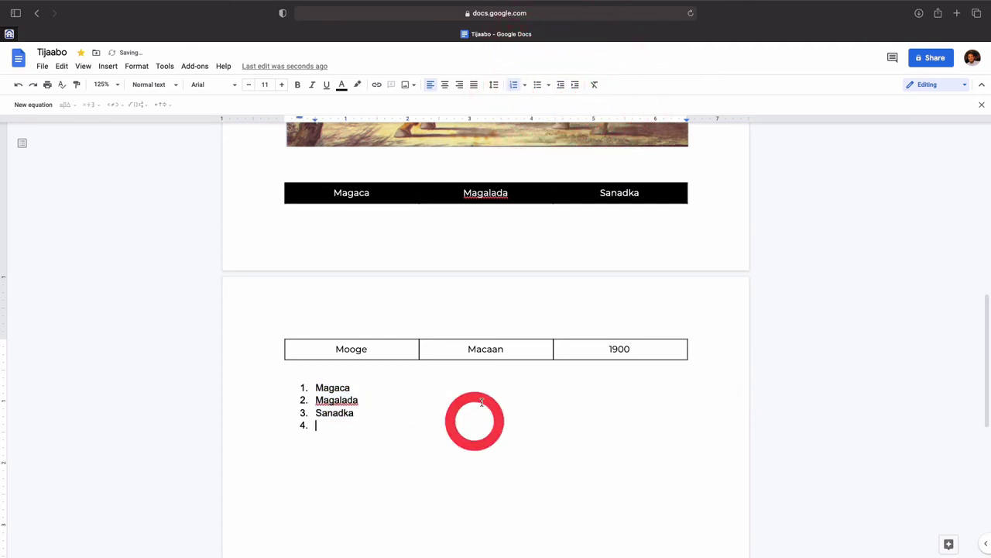
click(108, 67)
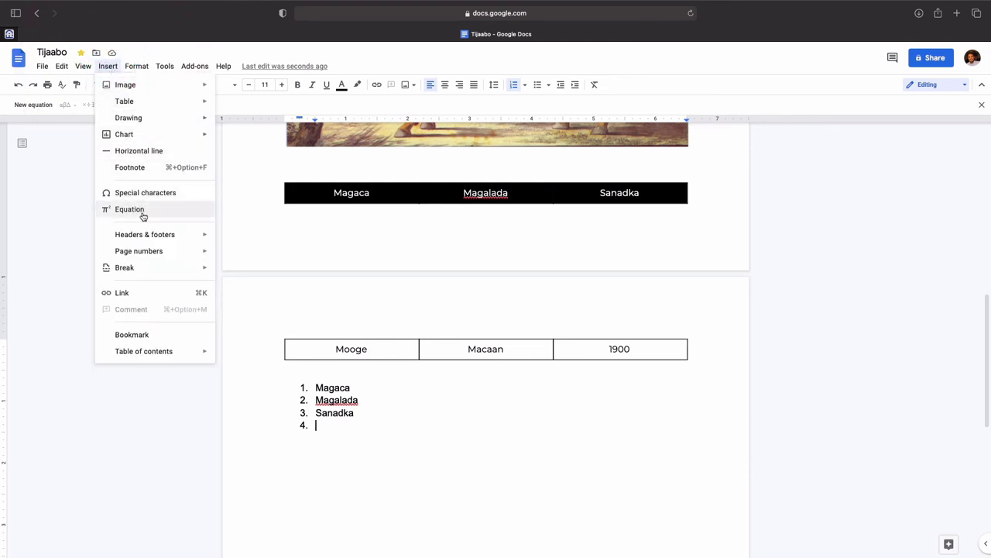
mouse_move(144, 236)
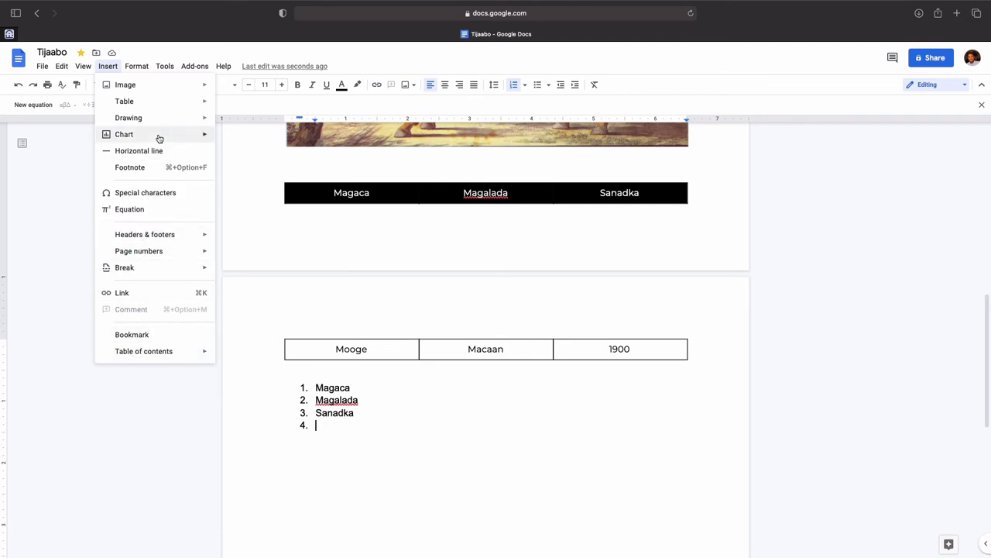
mouse_move(138, 68)
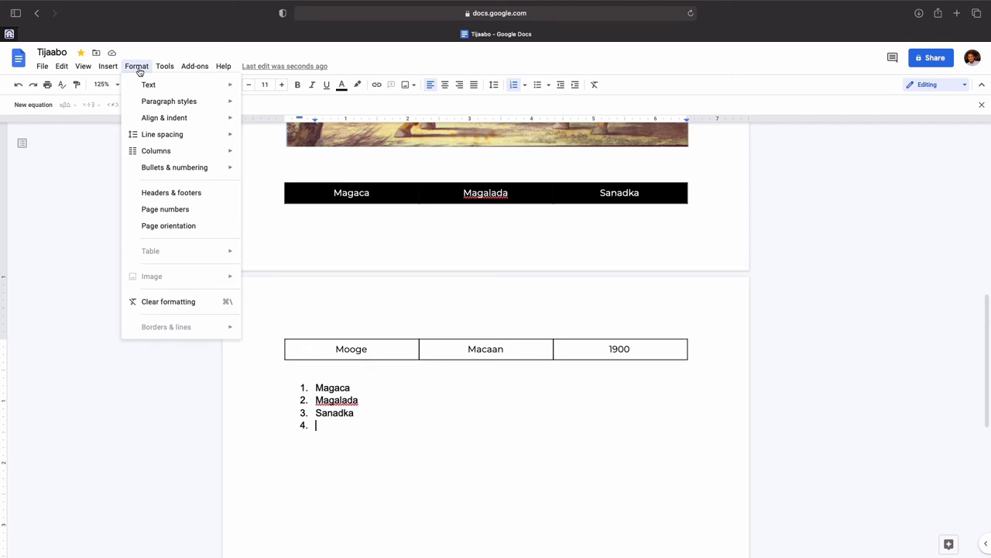
scroll(328, 180, up, 10)
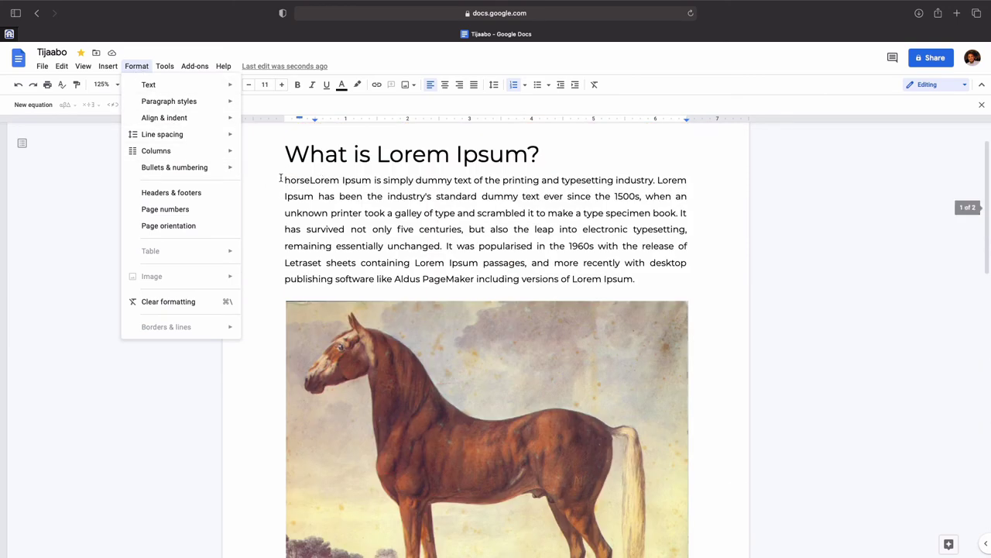
drag(280, 178, 657, 287)
click(146, 68)
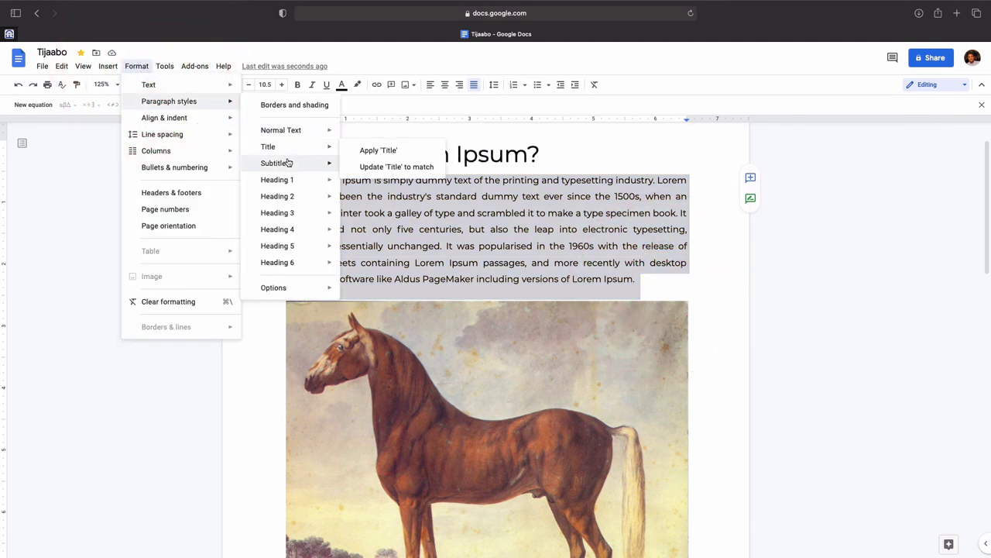
mouse_move(166, 137)
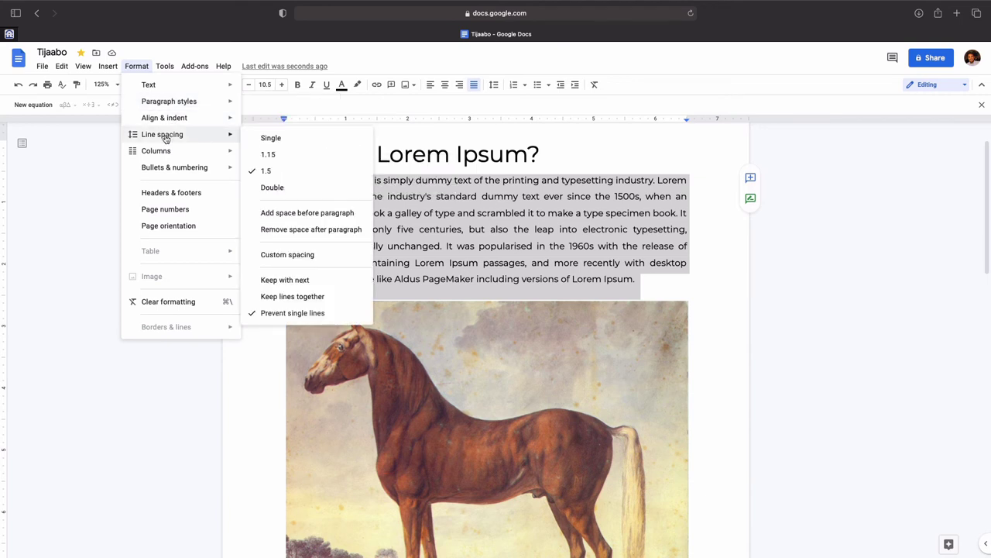
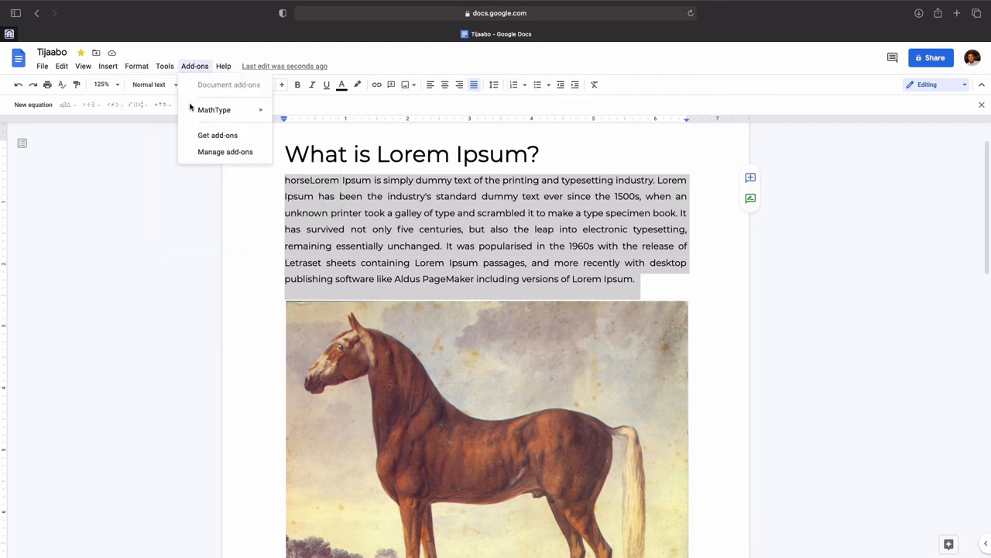
Step: Show Tools > Word count: 91 of 104 words and 579 of 657 characters selected
click(164, 68)
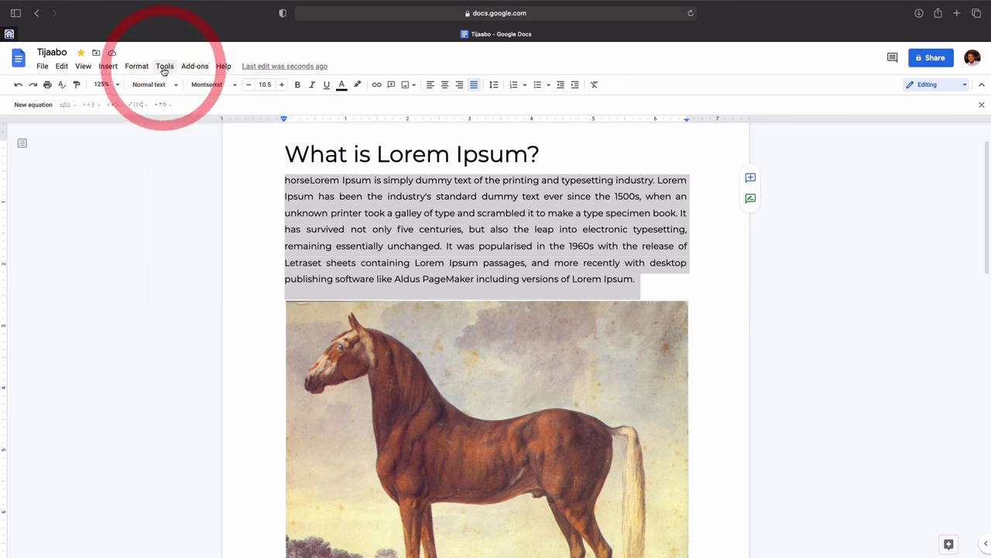
click(163, 68)
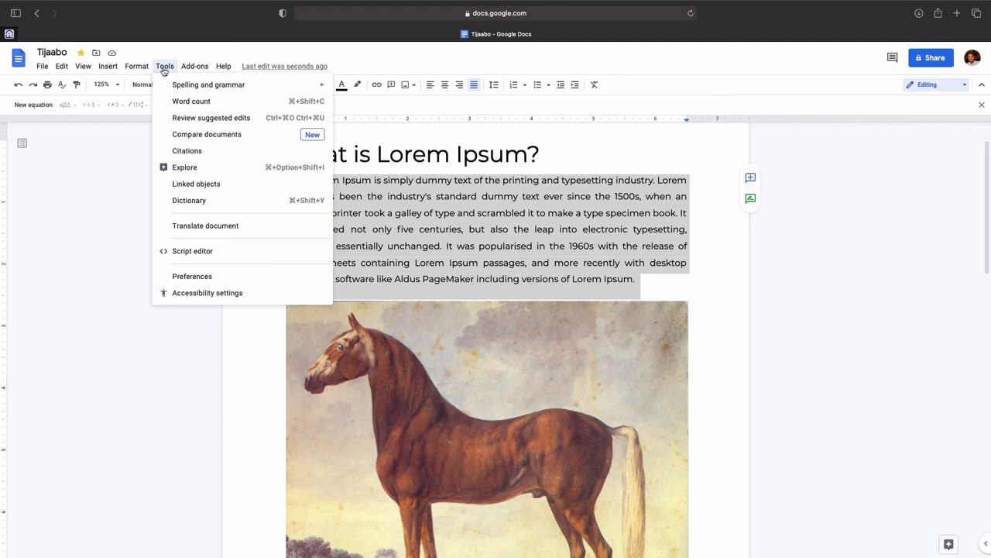
mouse_move(199, 86)
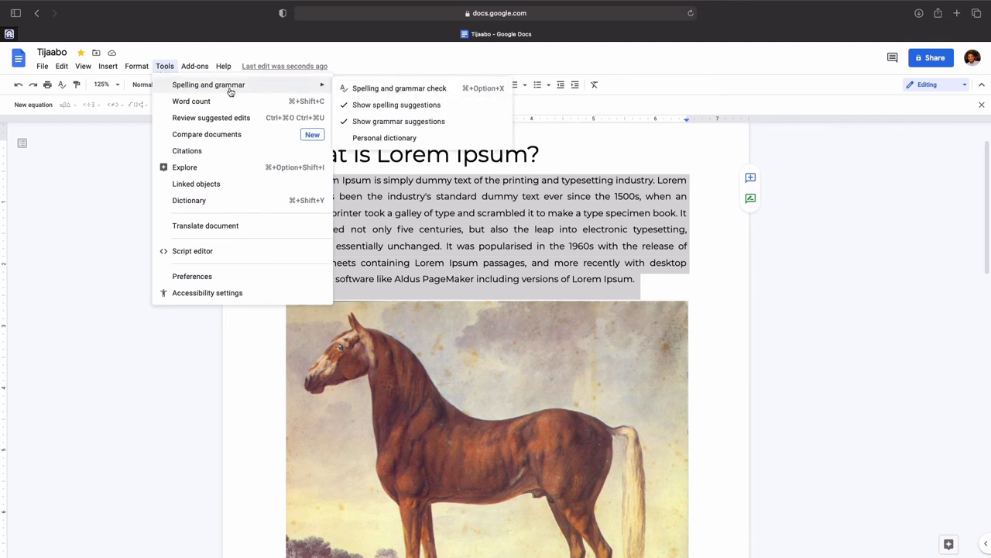
click(196, 104)
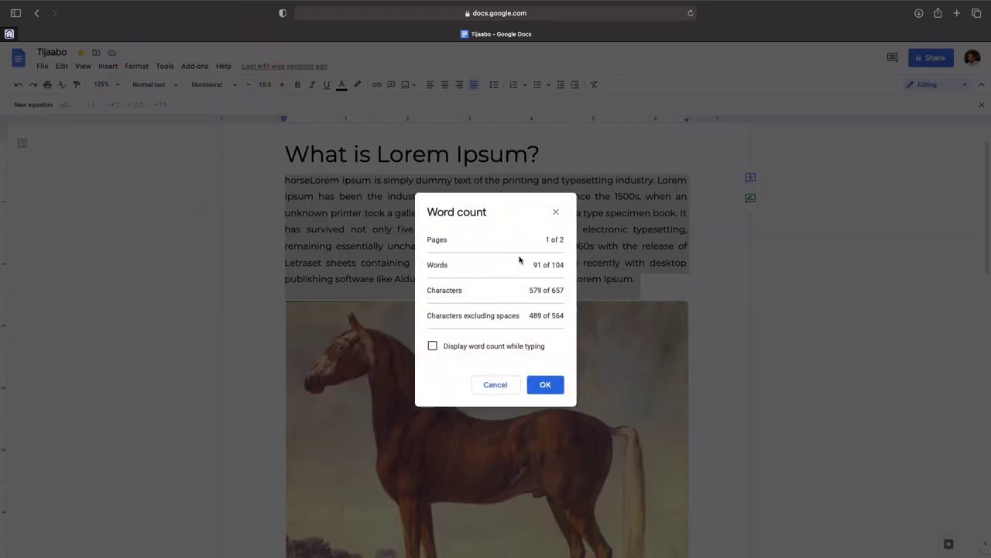
Step: Turn on the live word count and type the author's name at the paragraph end
click(433, 346)
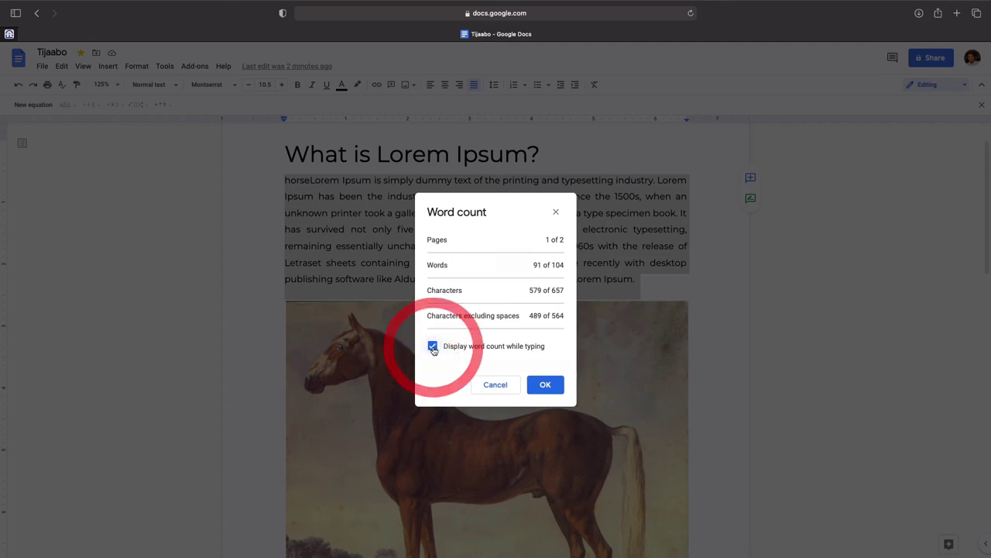
click(545, 384)
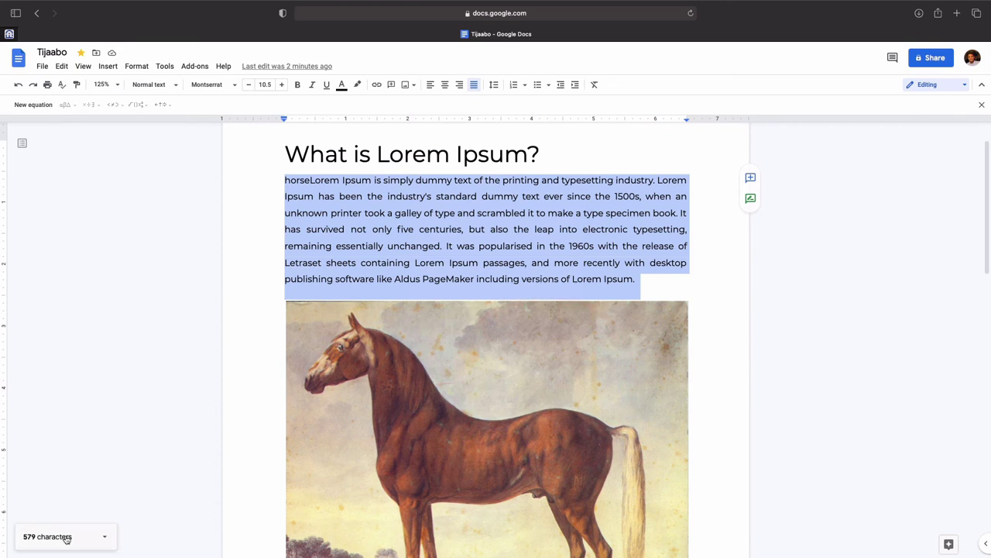
click(657, 278)
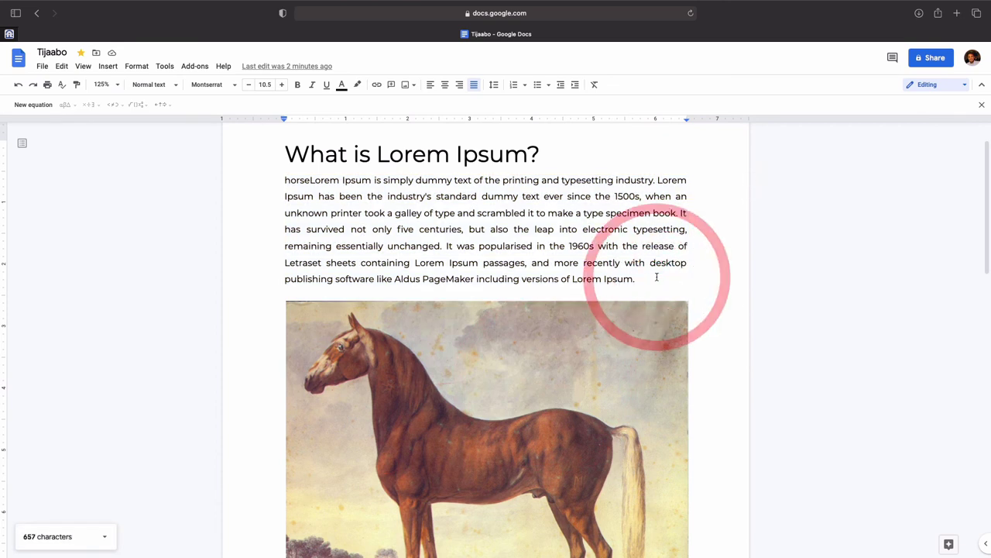
text(Ai O)
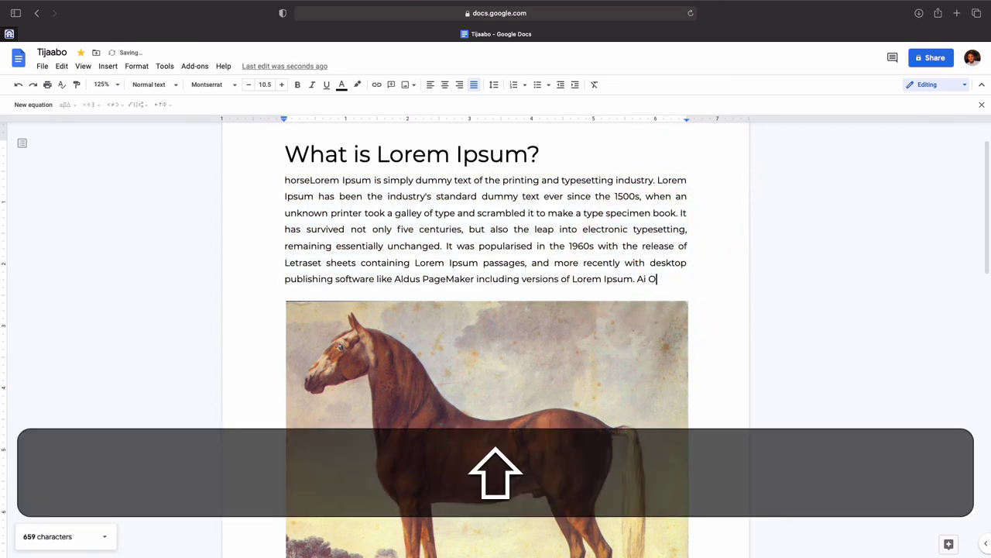
text(sman)
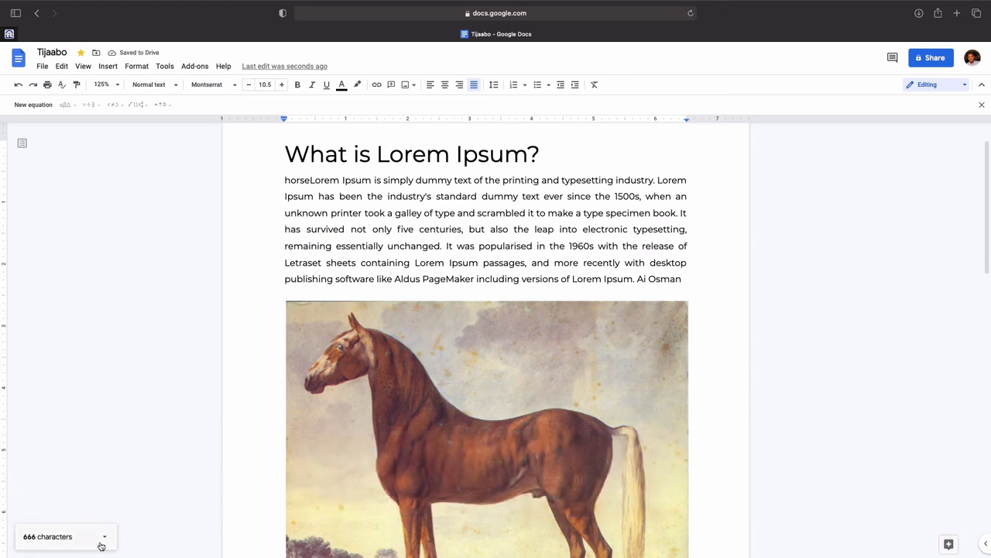
Step: Expand the live count and add the missing letter to the author's name, reaching 667 characters
click(105, 536)
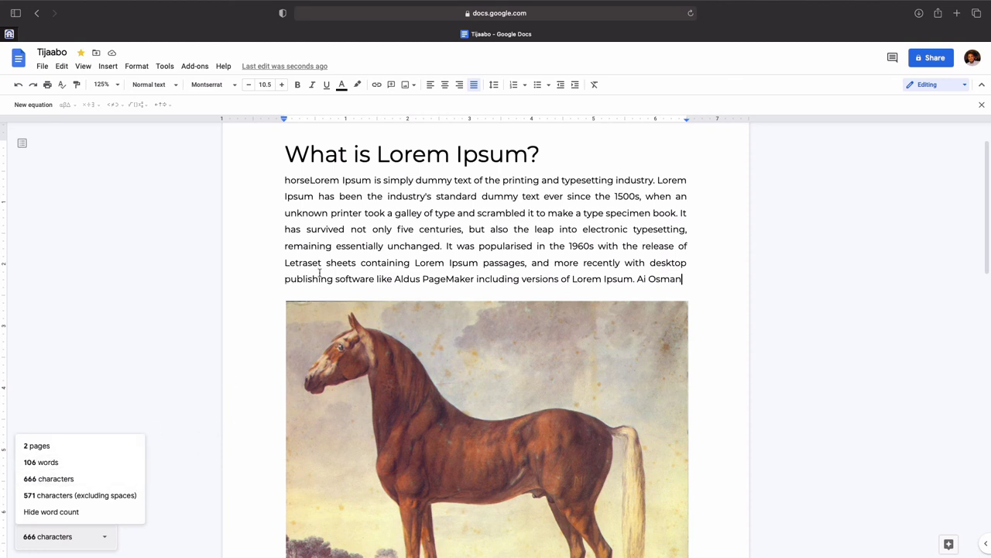
click(643, 279)
text(l)
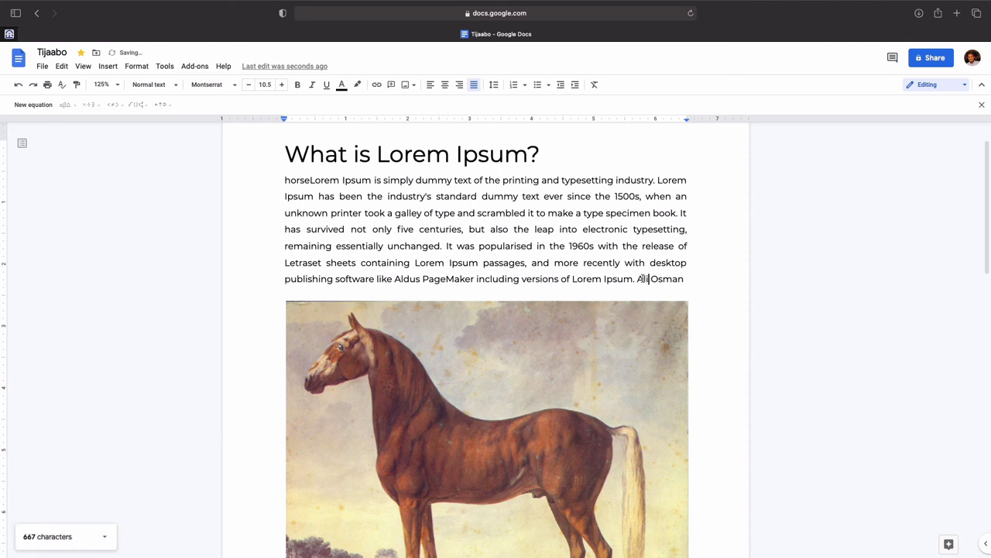
click(412, 159)
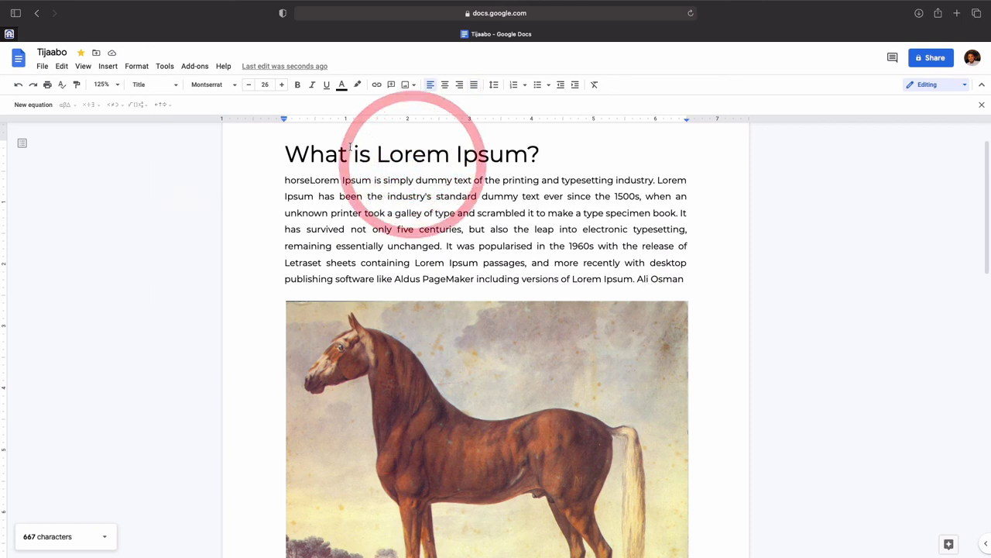
click(167, 71)
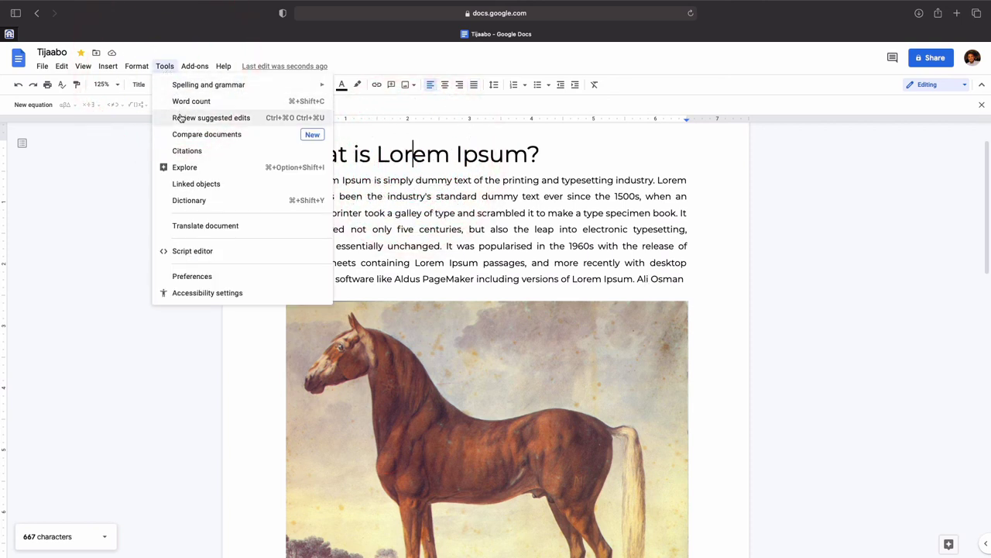
Step: Search Explore for 'Horse' and start a new empty line below the paragraph
click(178, 170)
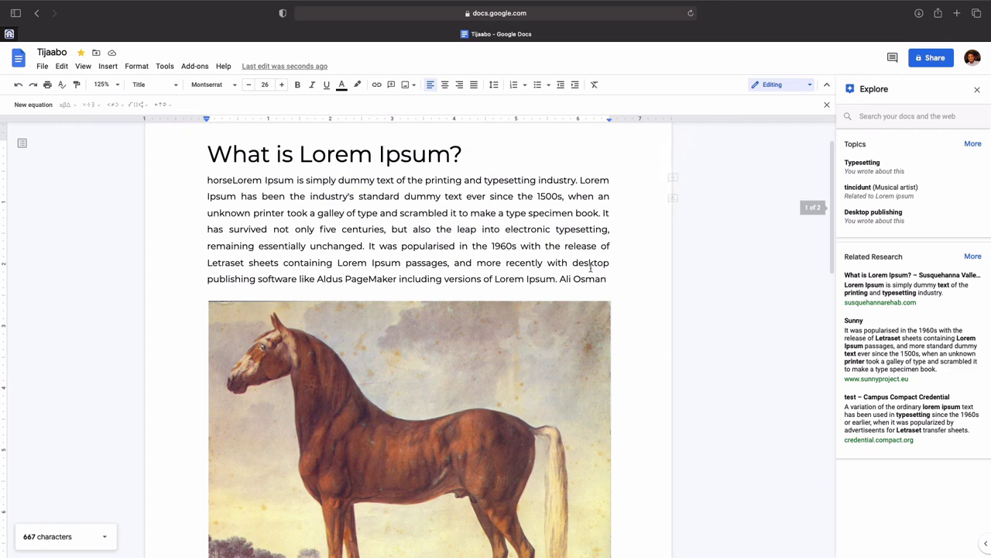
scroll(542, 268, down, 10)
scroll(524, 268, up, 10)
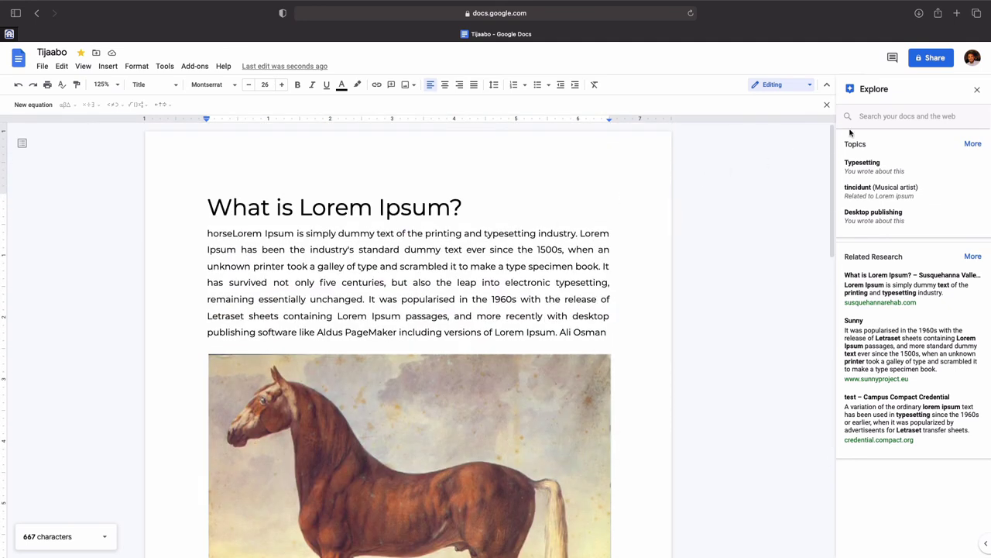
click(889, 116)
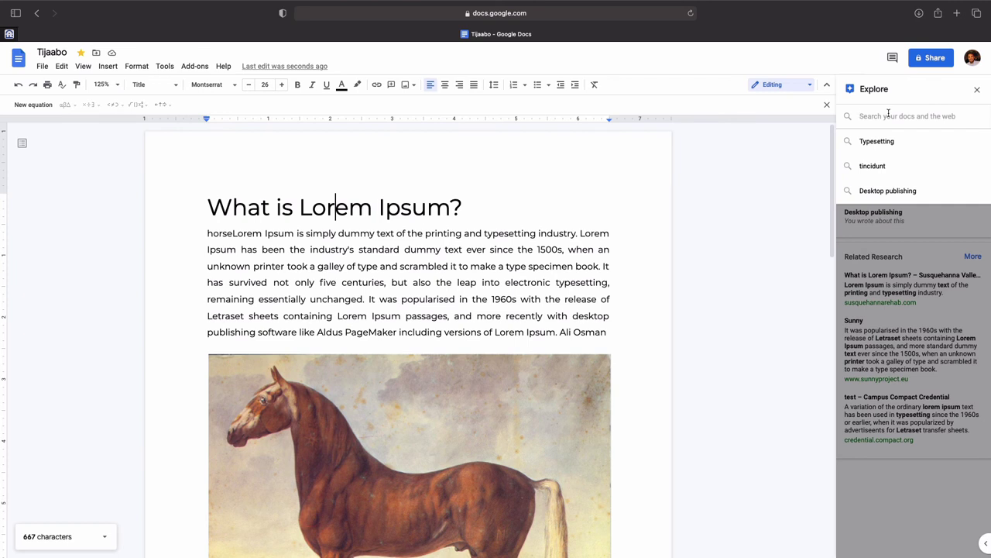
key(shift)
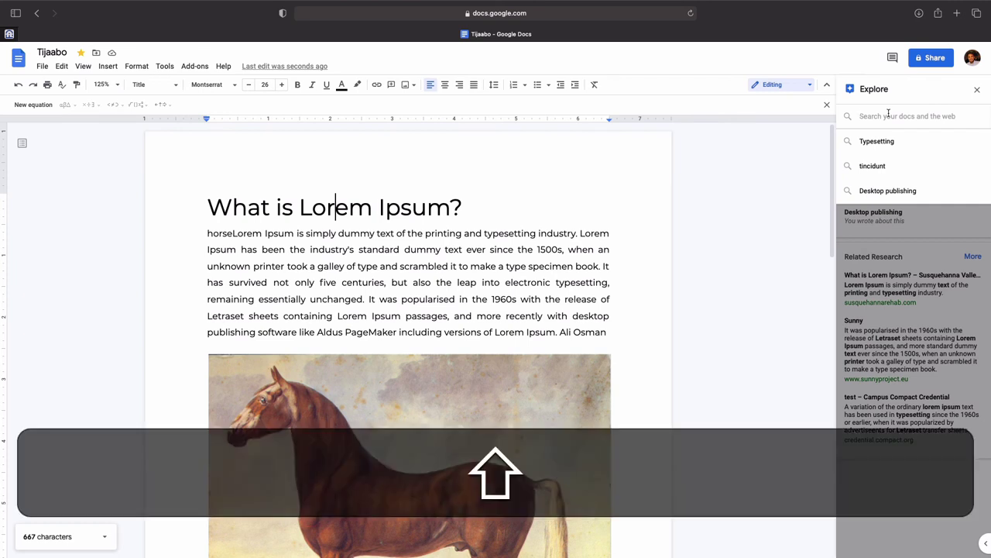
text(Horse)
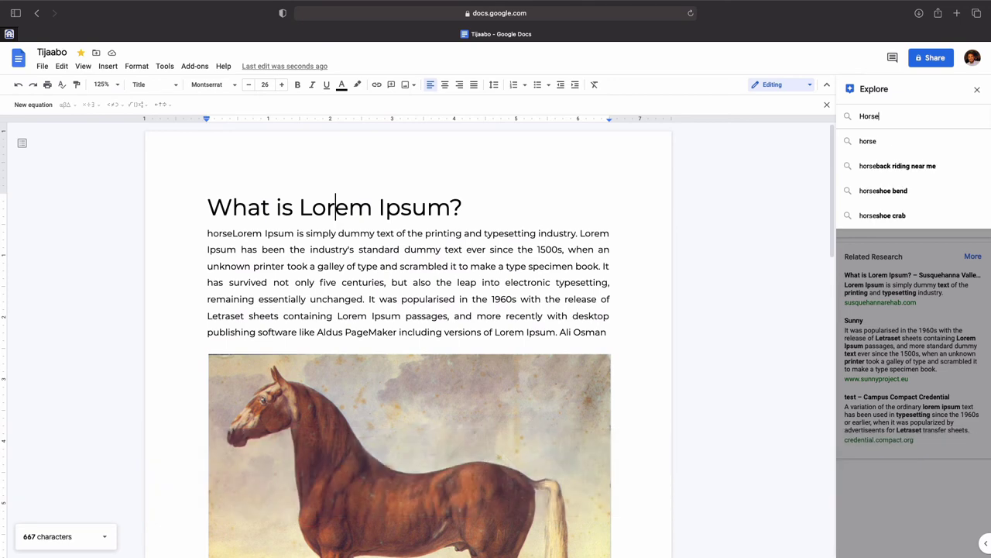
click(867, 142)
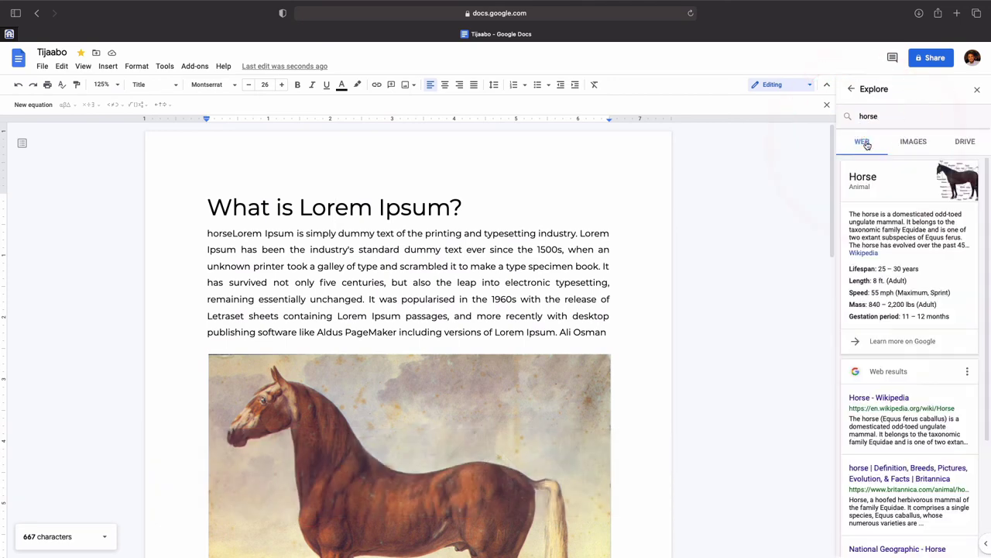
key(Return)
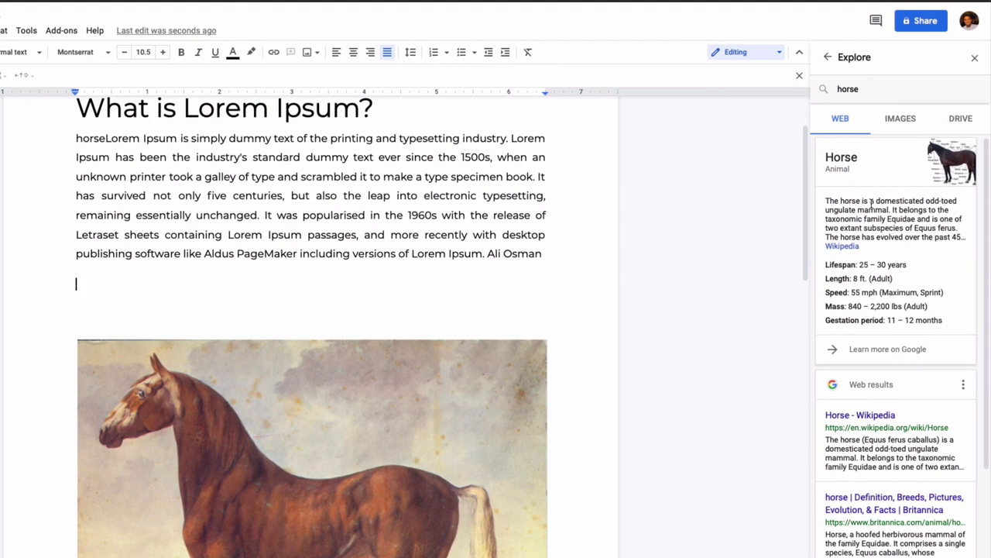
Step: Copy the Wikipedia horse description from Explore and paste it on the empty line
scroll(894, 252, down, 3)
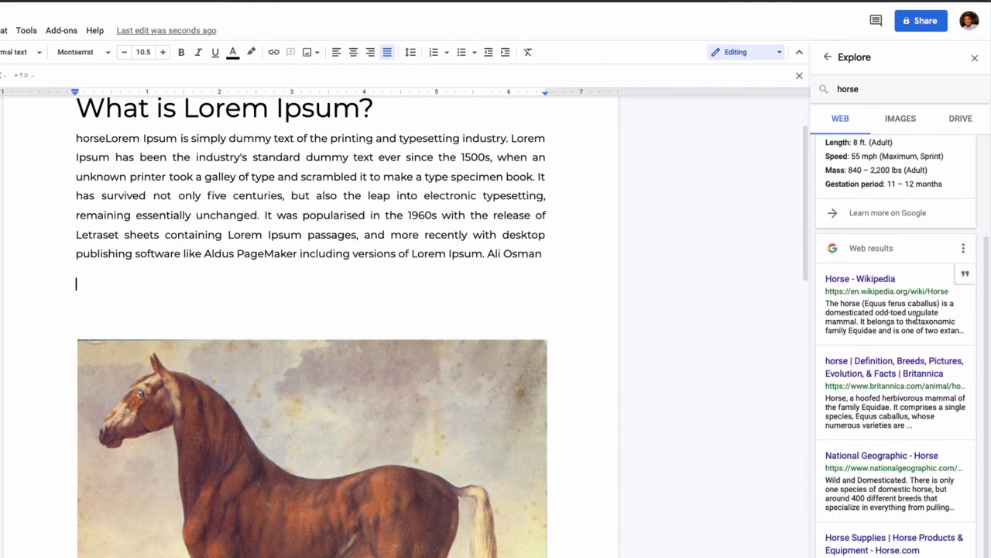
drag(826, 303, 957, 323)
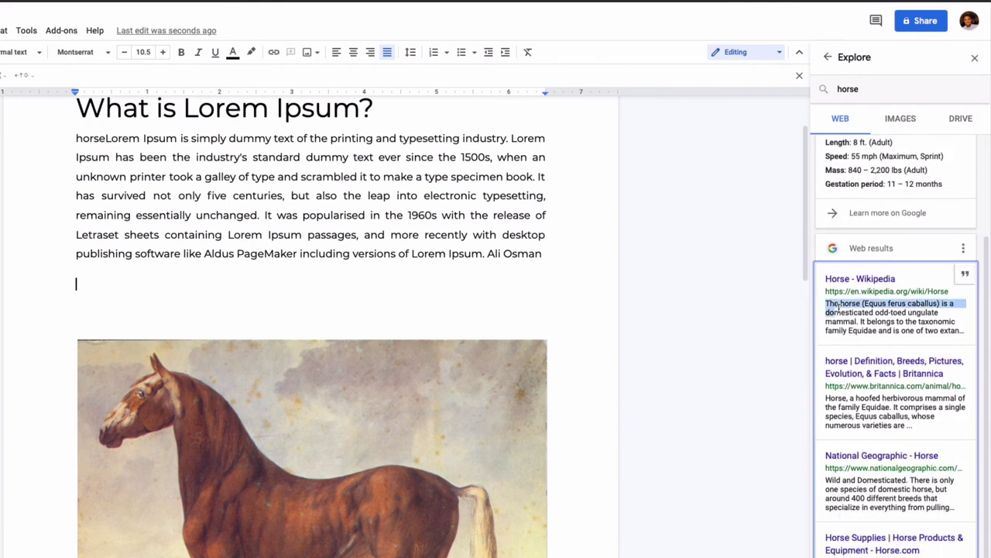
right_click(937, 320)
click(828, 359)
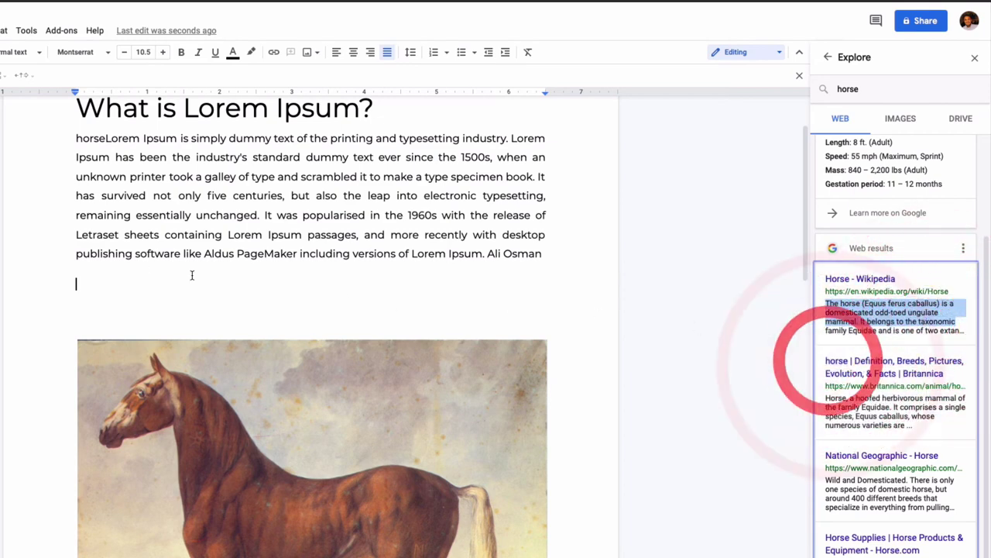
right_click(80, 284)
click(102, 334)
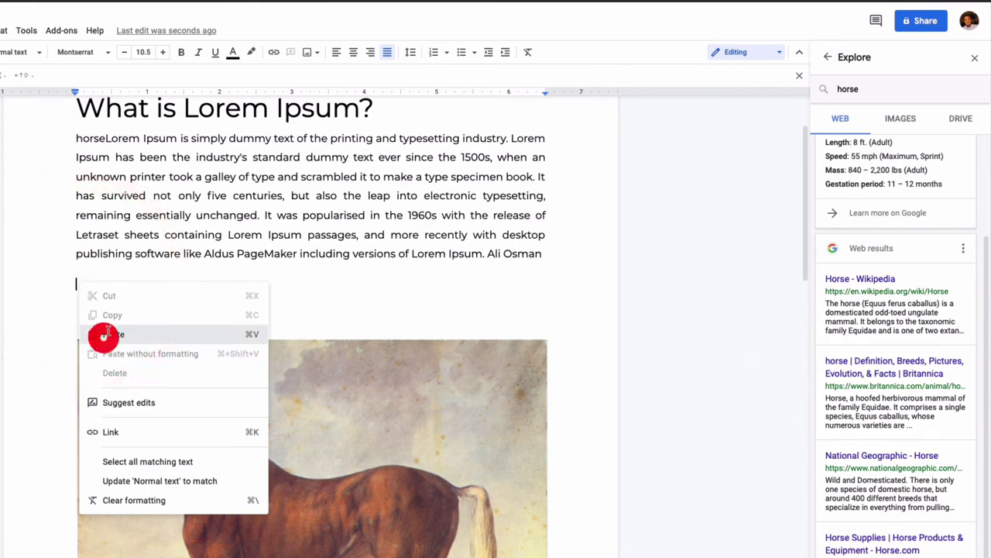
Step: Paint the body text's Montserrat 10.5 formatting onto the pasted horse sentence
drag(558, 284, 64, 281)
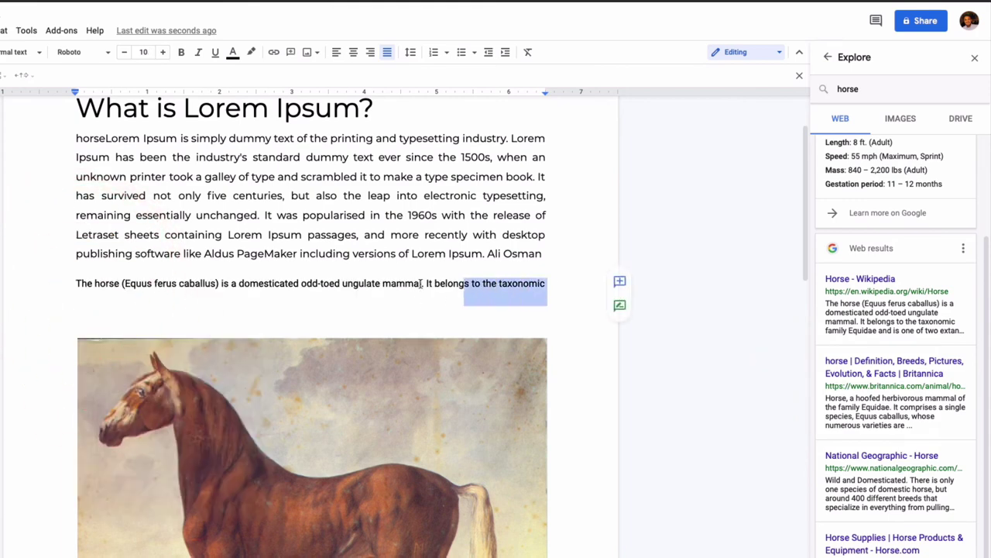
drag(76, 234, 145, 257)
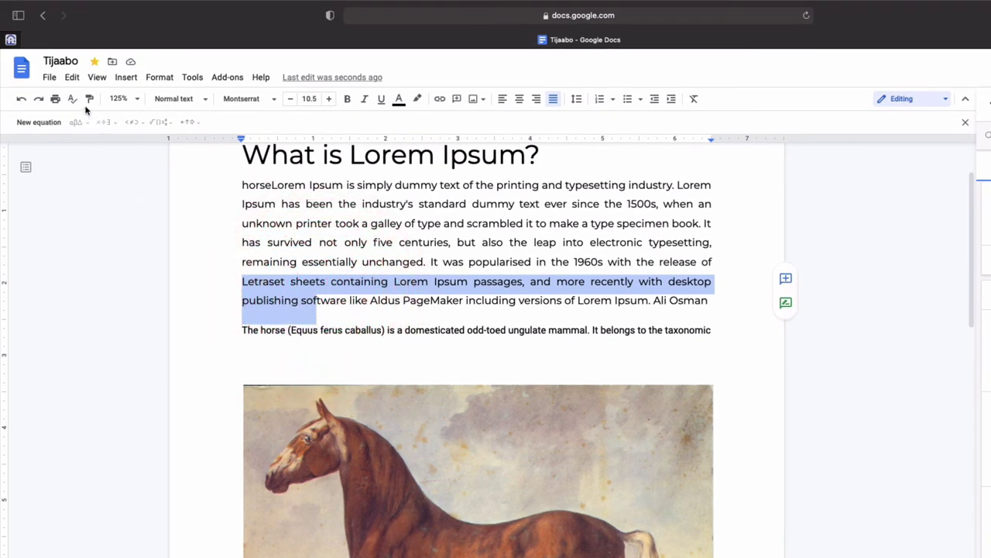
click(89, 98)
drag(243, 330, 606, 356)
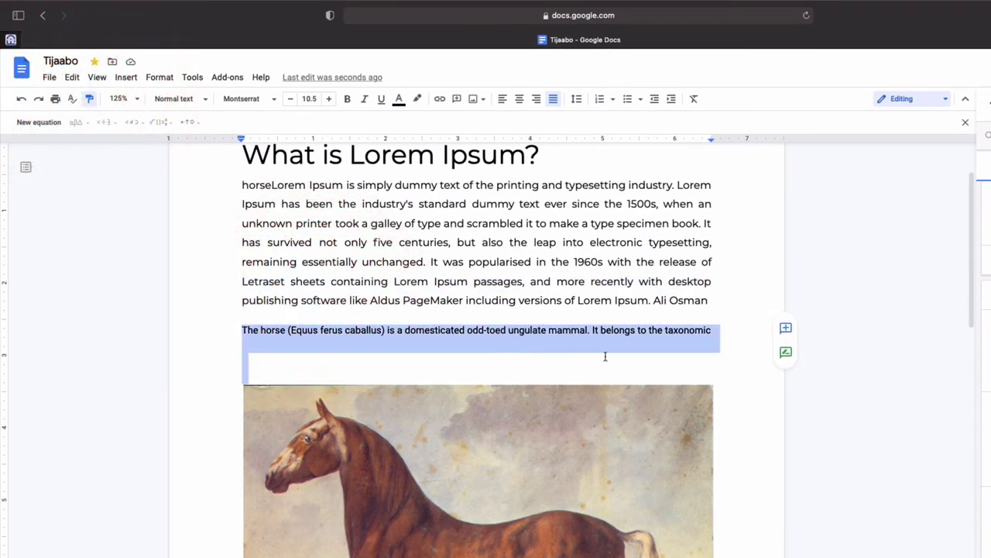
drag(682, 356, 681, 354)
click(365, 366)
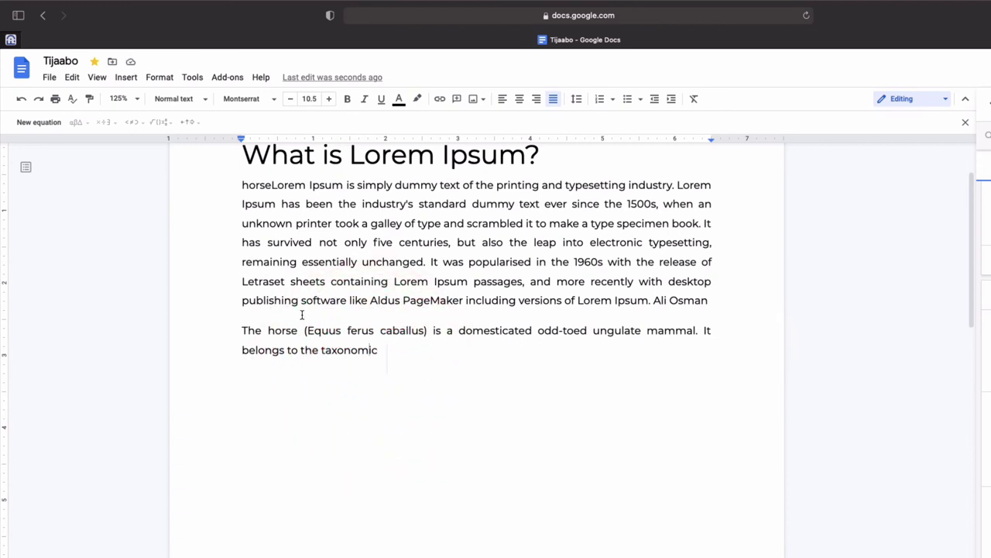
Step: Cite 'Horse - Wikipedia' as a footnote on the horse sentence, accessed 1 Apr. 2021
click(399, 352)
key(super+alt+shift+i)
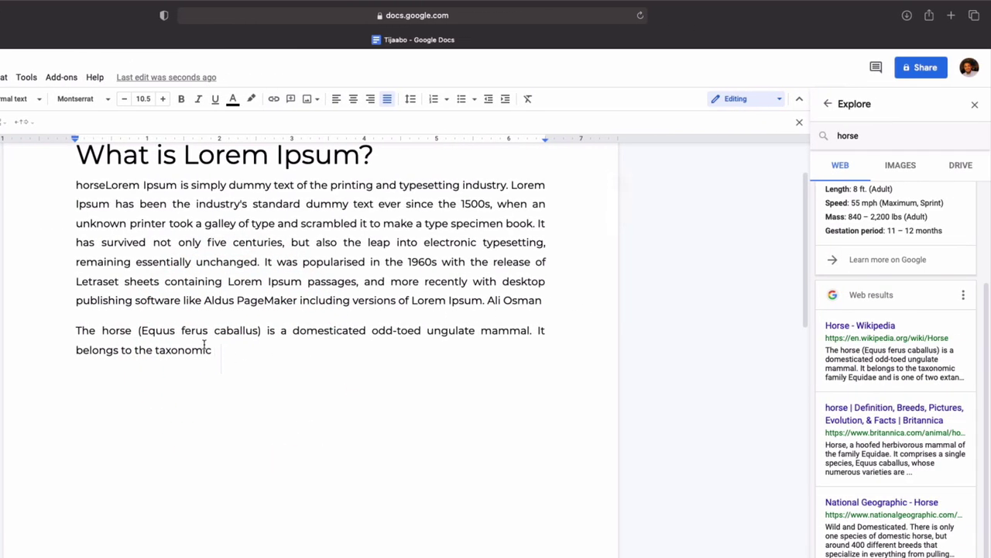
mouse_move(875, 334)
drag(215, 350, 59, 329)
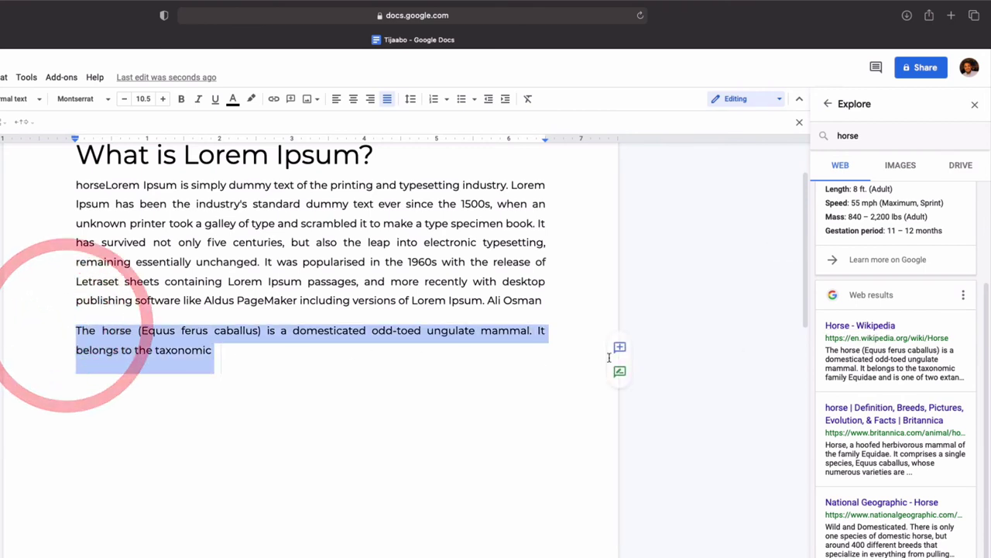
mouse_move(952, 332)
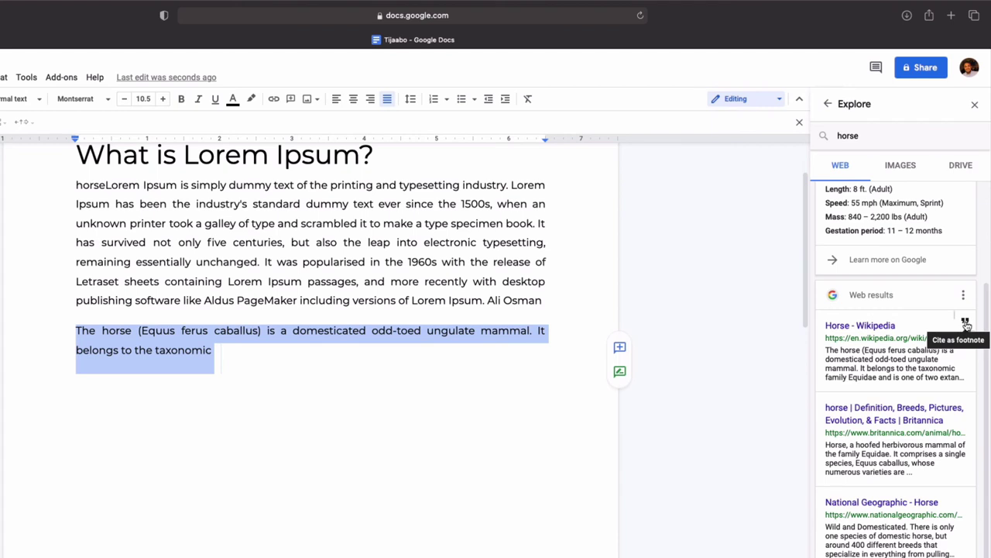
click(966, 323)
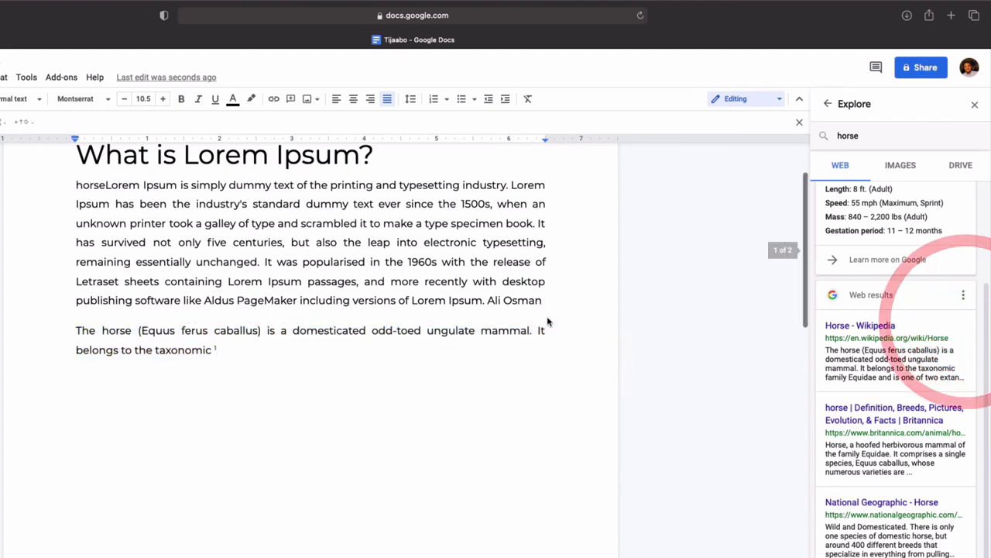
scroll(273, 378, down, 5)
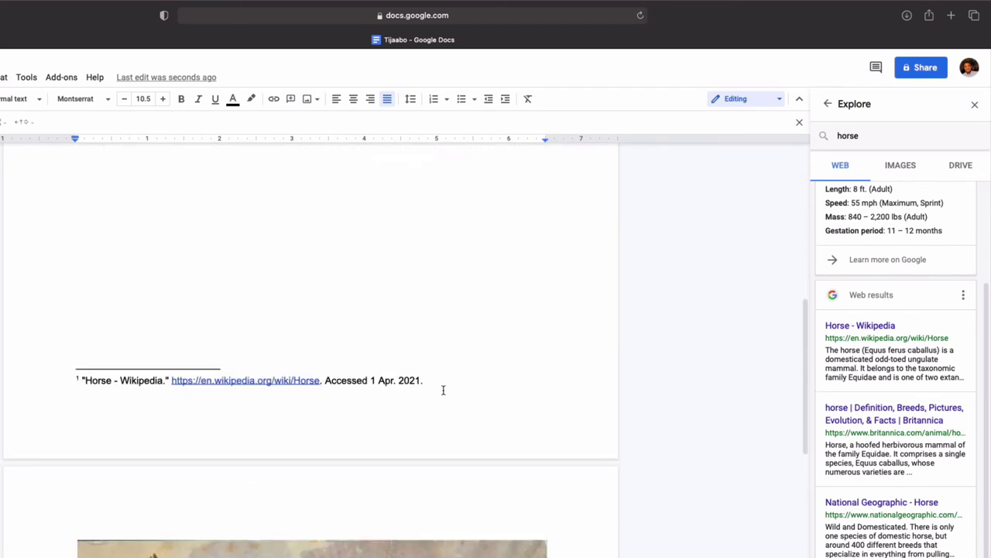
scroll(269, 337, up, 5)
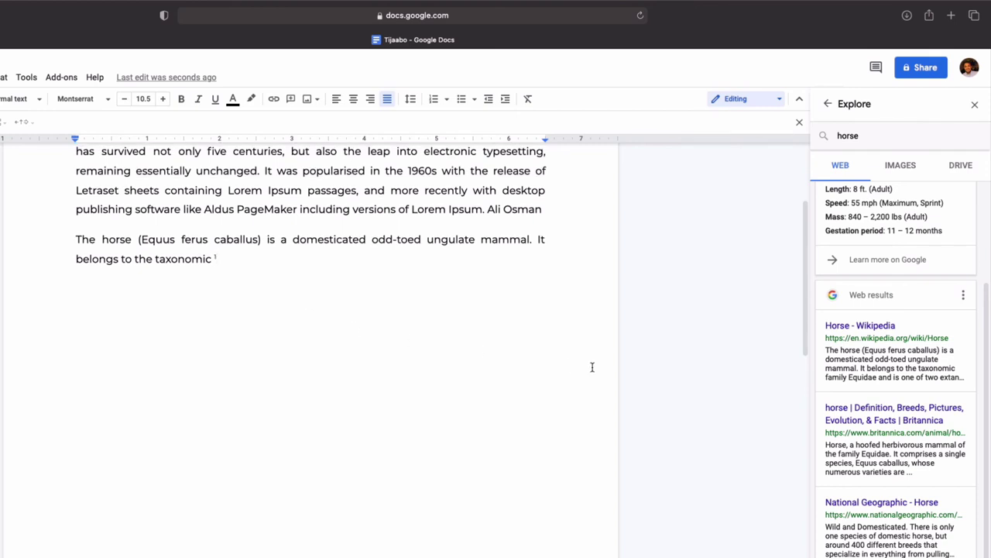
Step: Insert the Pixabay white Arabian horse photo from Explore's image results below the paragraph
click(898, 165)
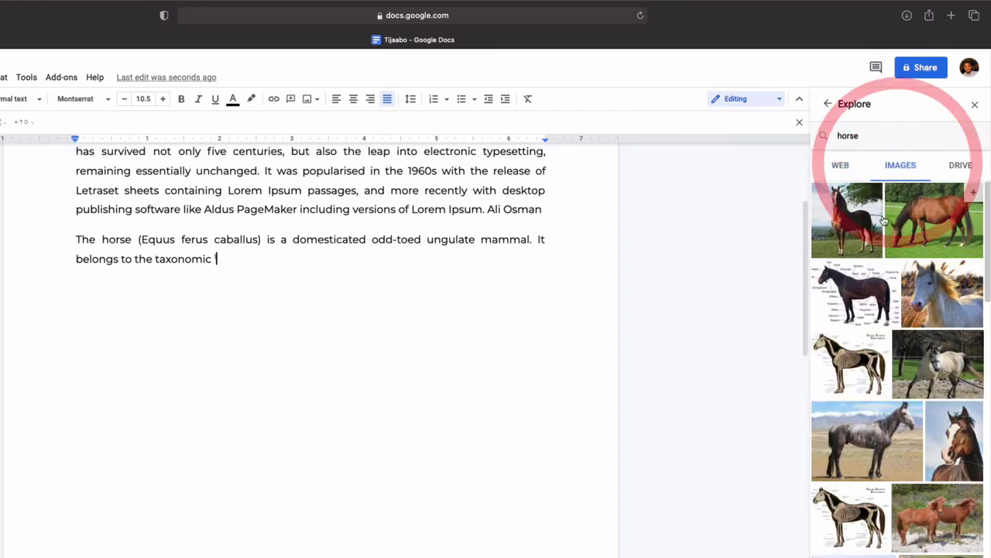
scroll(927, 366, down, 2)
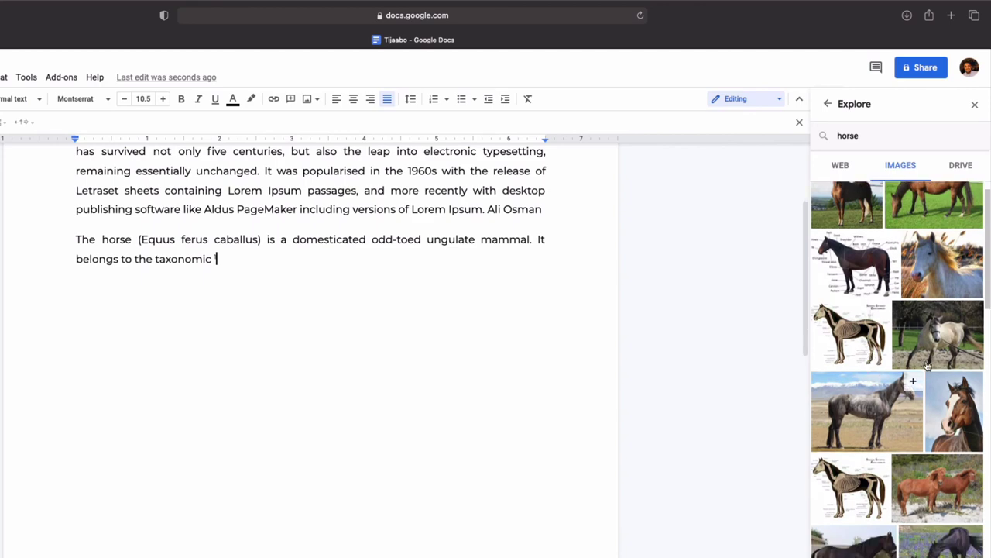
click(937, 331)
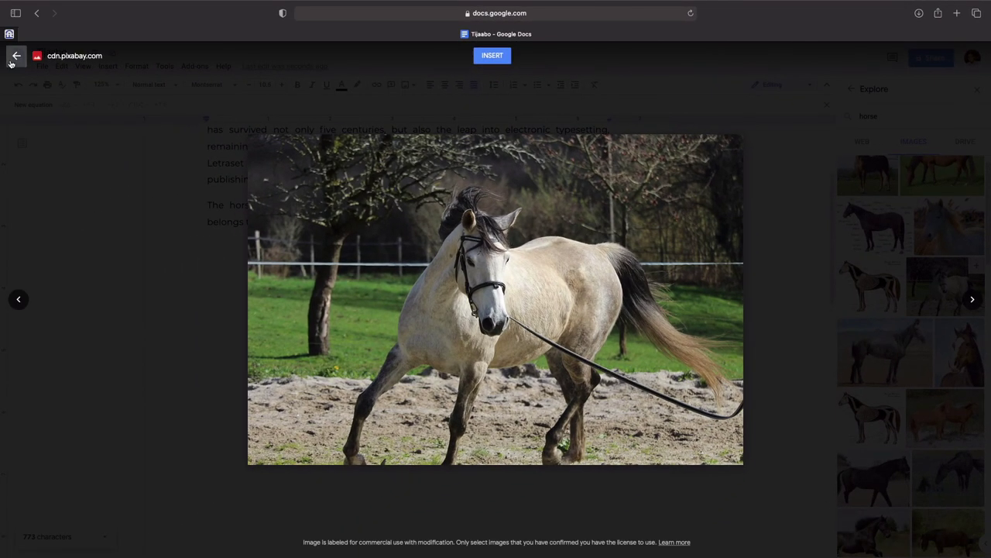
click(13, 61)
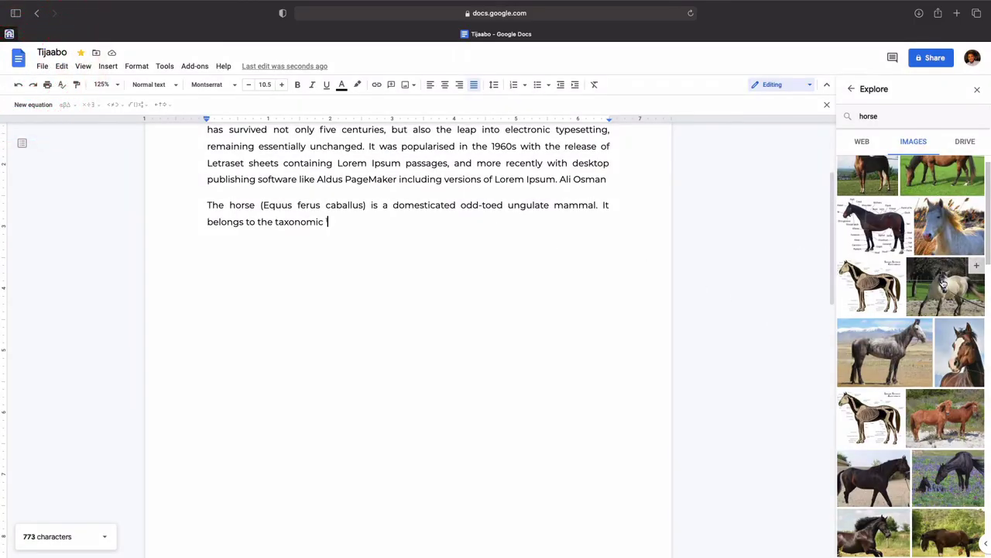
drag(944, 283, 326, 280)
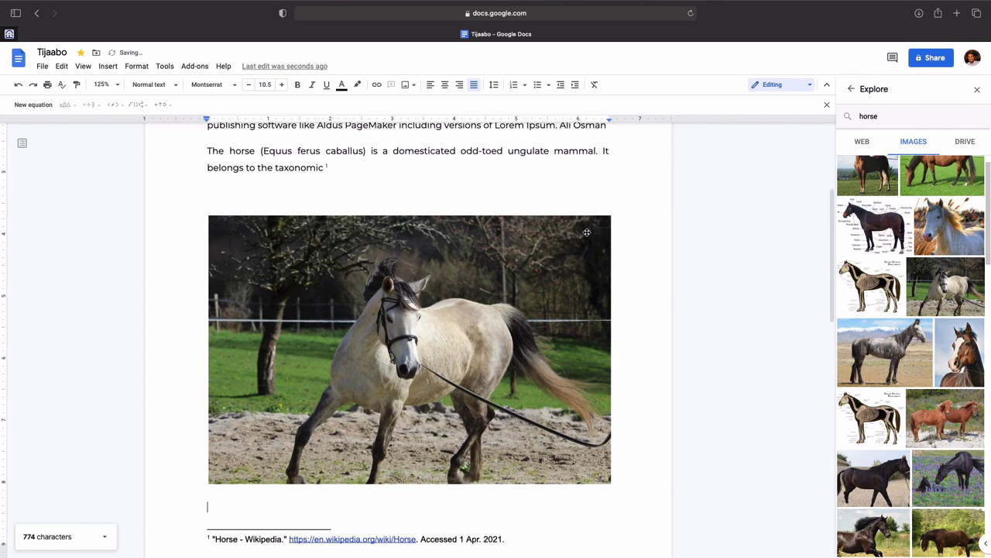
Step: Shrink the horse photo to a narrower width using a corner handle
click(581, 233)
drag(612, 213, 546, 268)
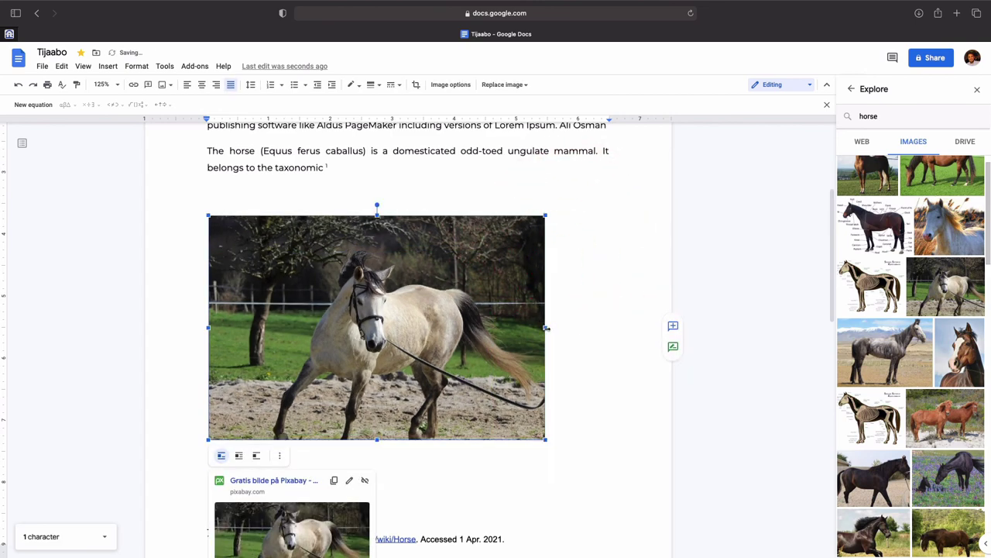
scroll(556, 323, down, 2)
click(606, 281)
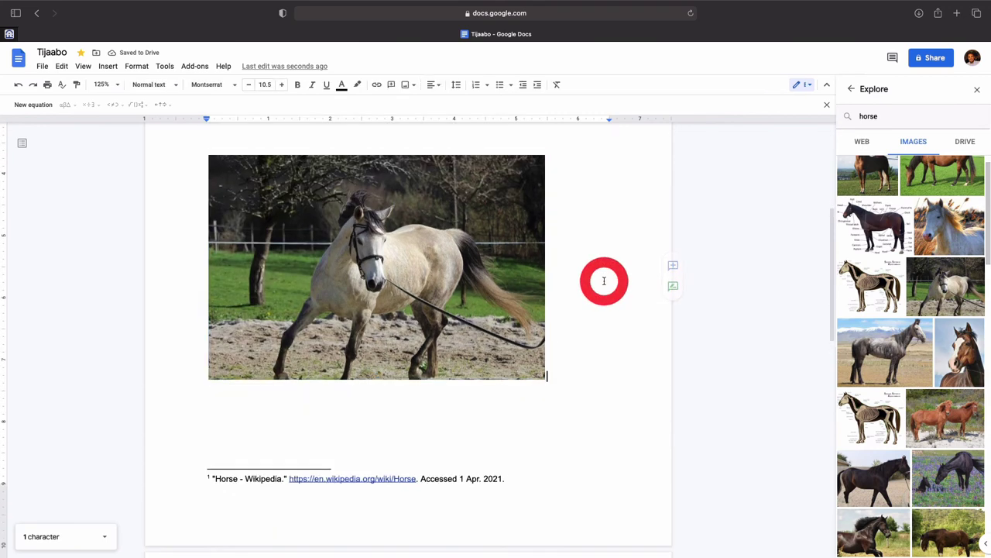
scroll(604, 281, up, 3)
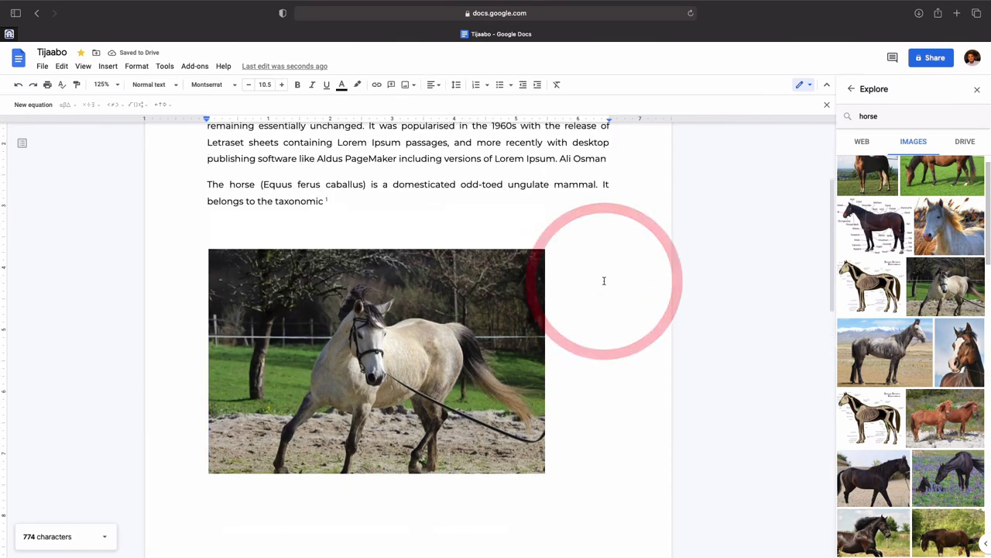
click(345, 356)
scroll(345, 356, down, 3)
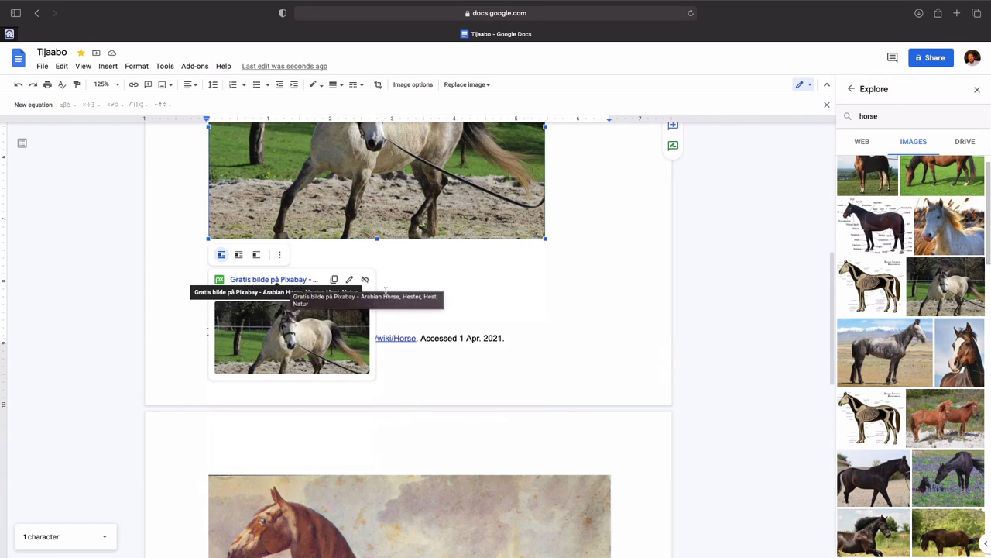
click(494, 292)
scroll(492, 293, up, 4)
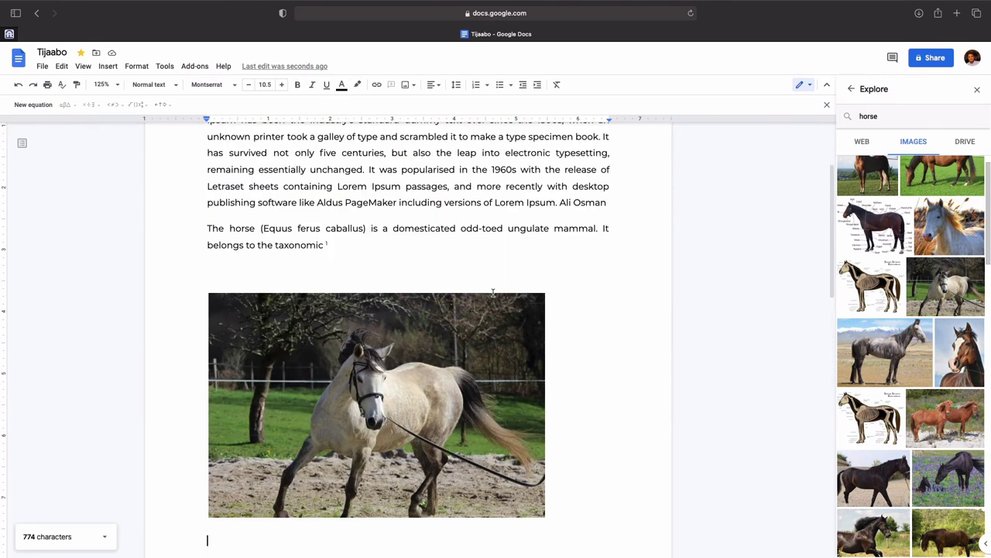
scroll(428, 297, up, 2)
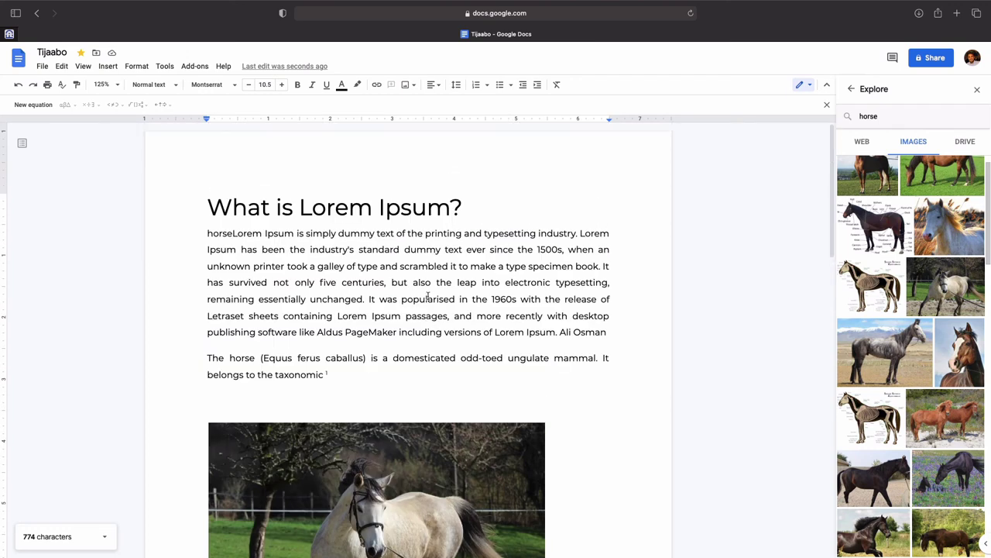
scroll(341, 305, down, 4)
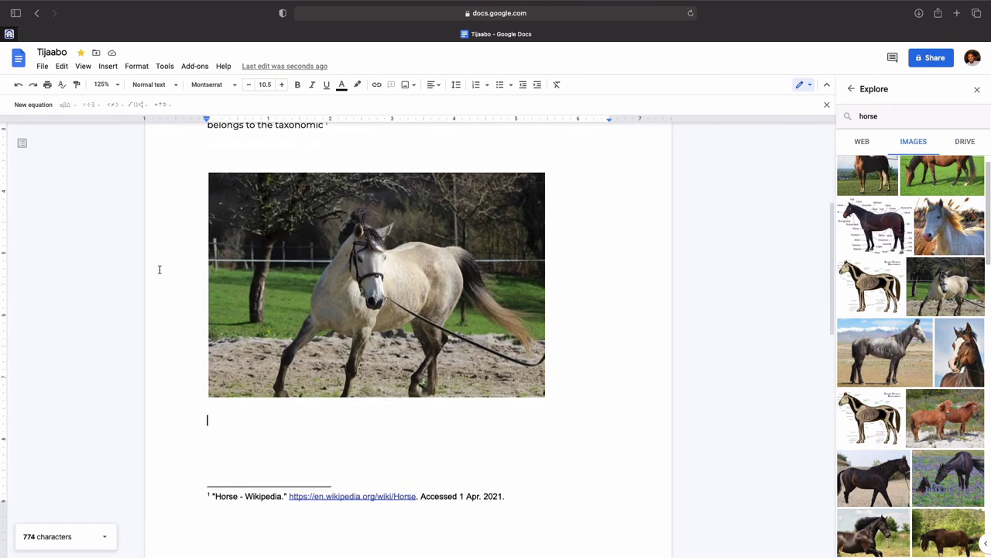
Step: Look through the Tools and Help menus, then close the Explore panel
click(322, 315)
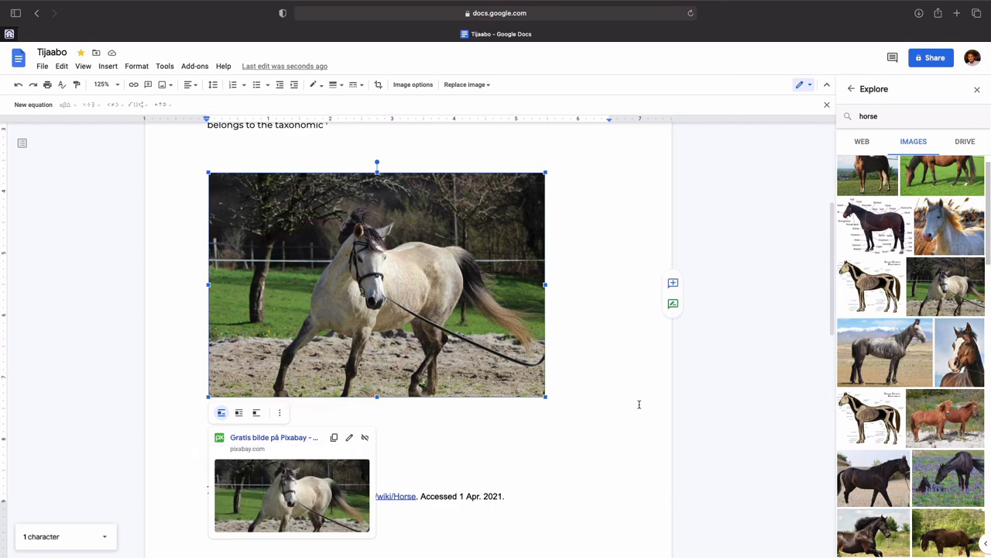
click(603, 402)
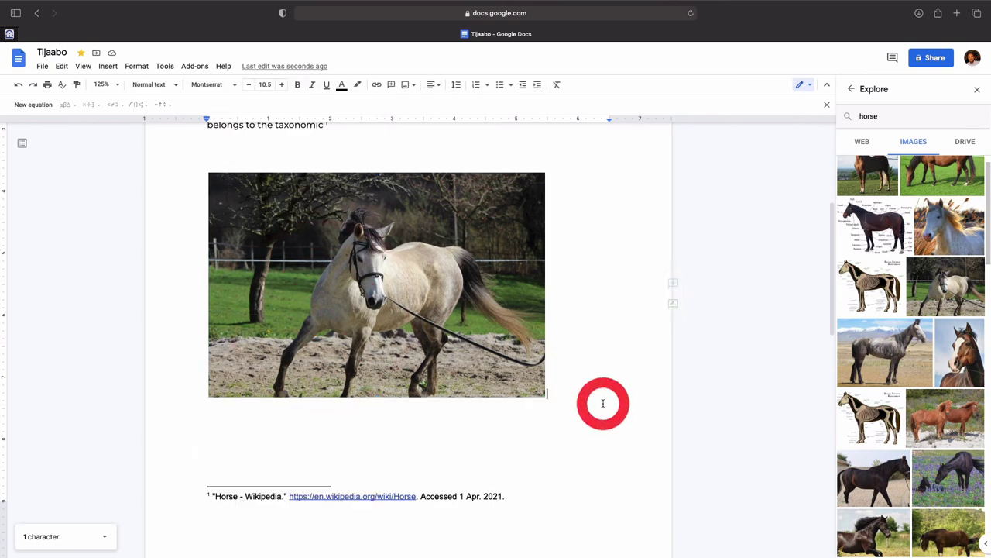
click(164, 66)
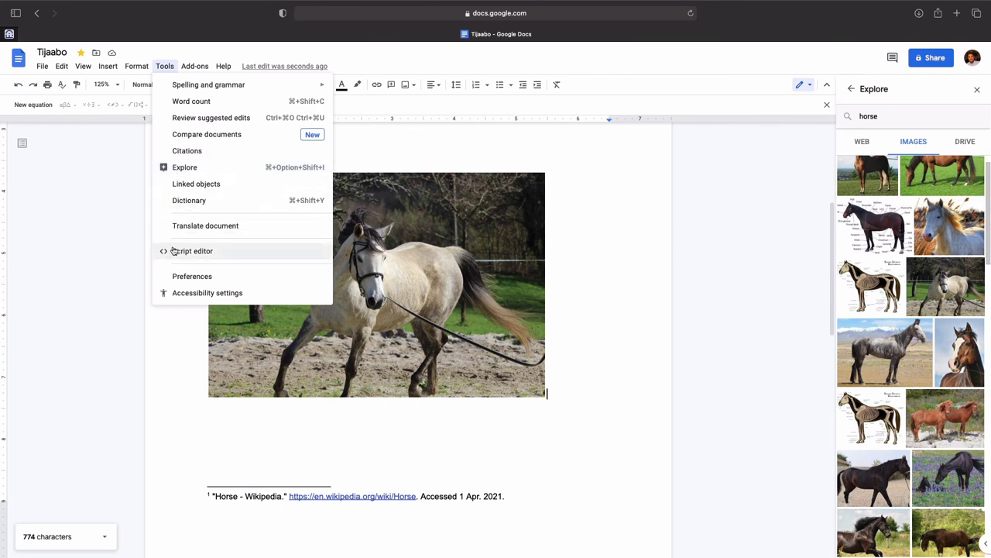
mouse_move(204, 71)
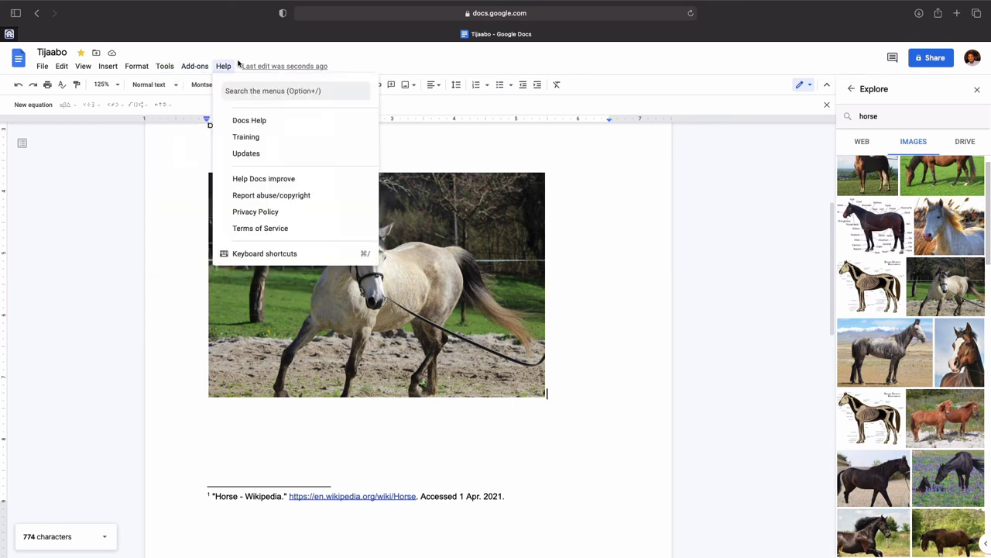
click(706, 231)
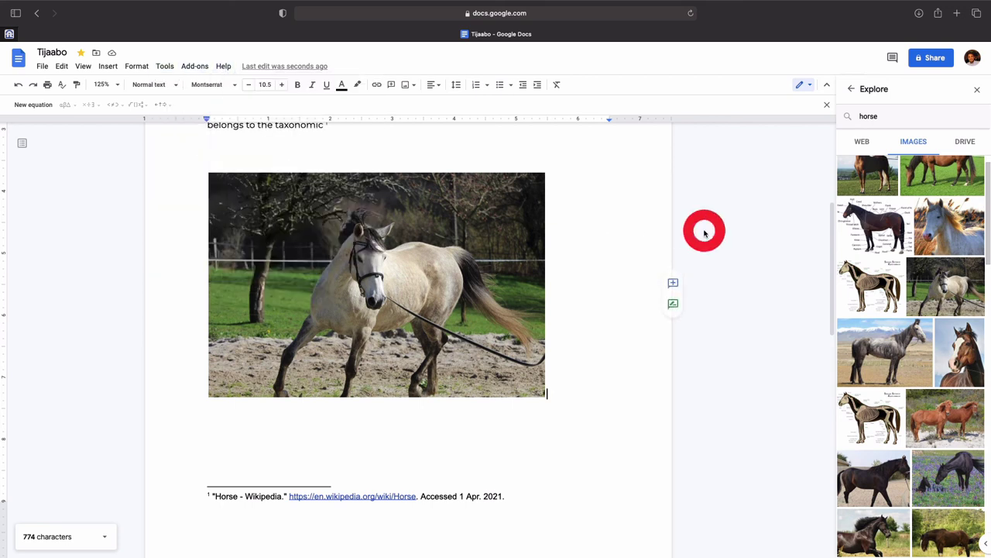
click(976, 90)
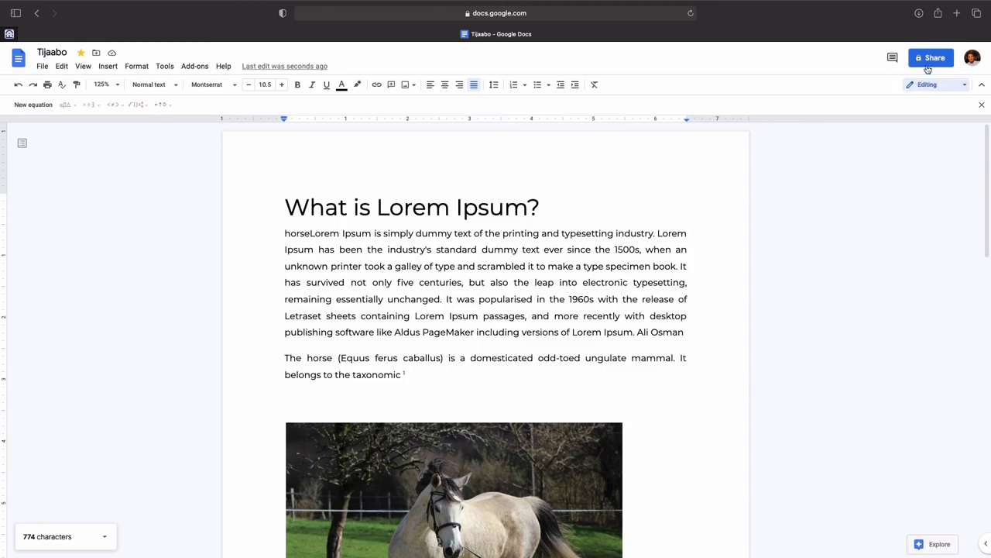
click(931, 59)
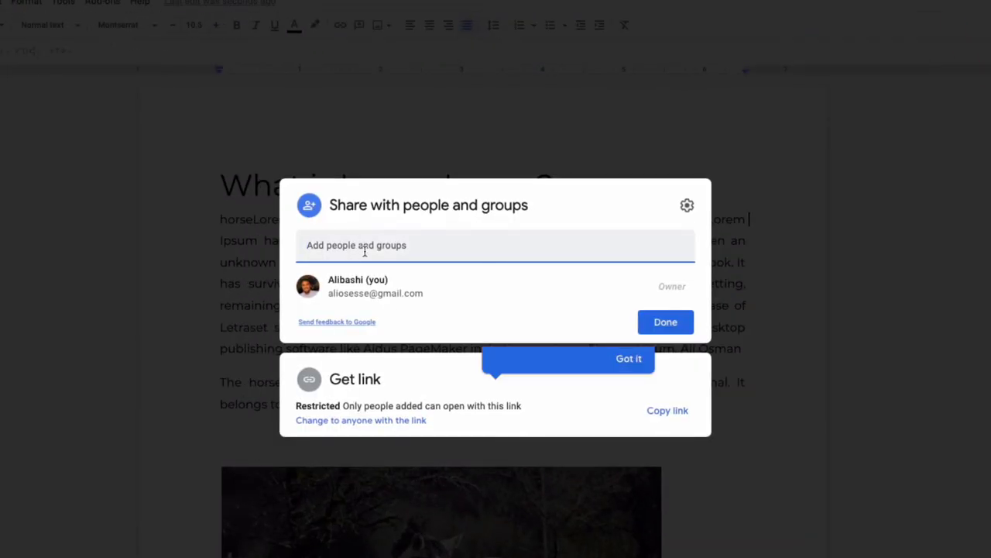
text(alies)
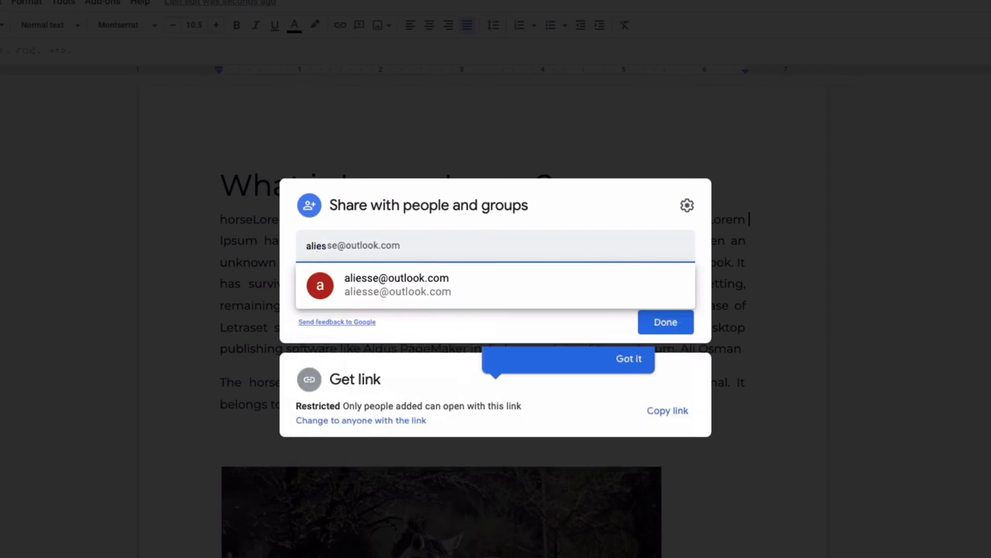
click(401, 282)
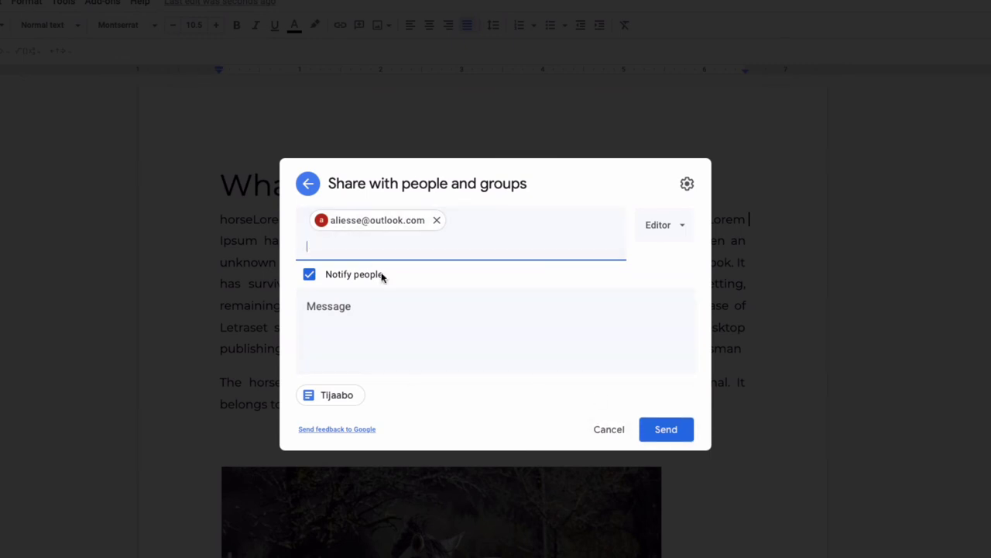
click(682, 226)
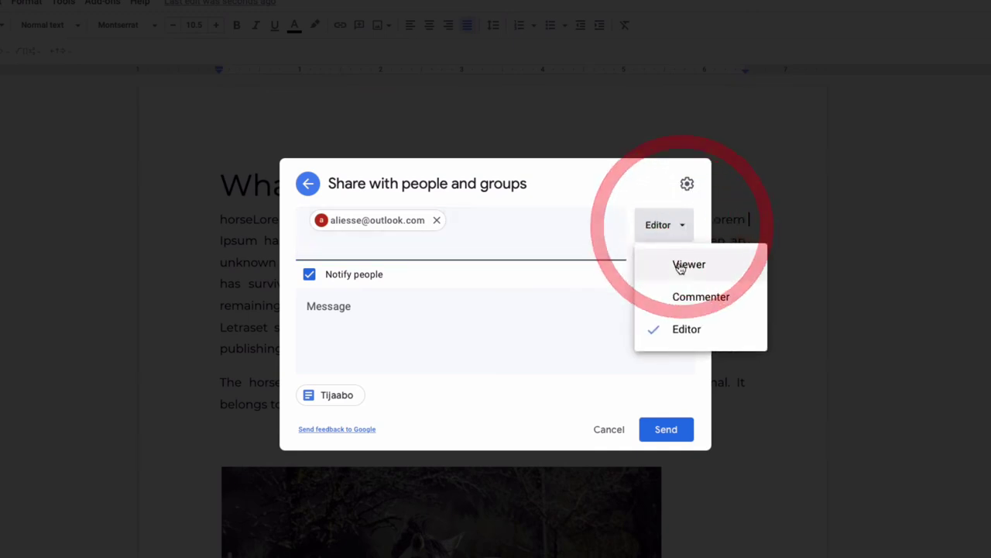
click(681, 265)
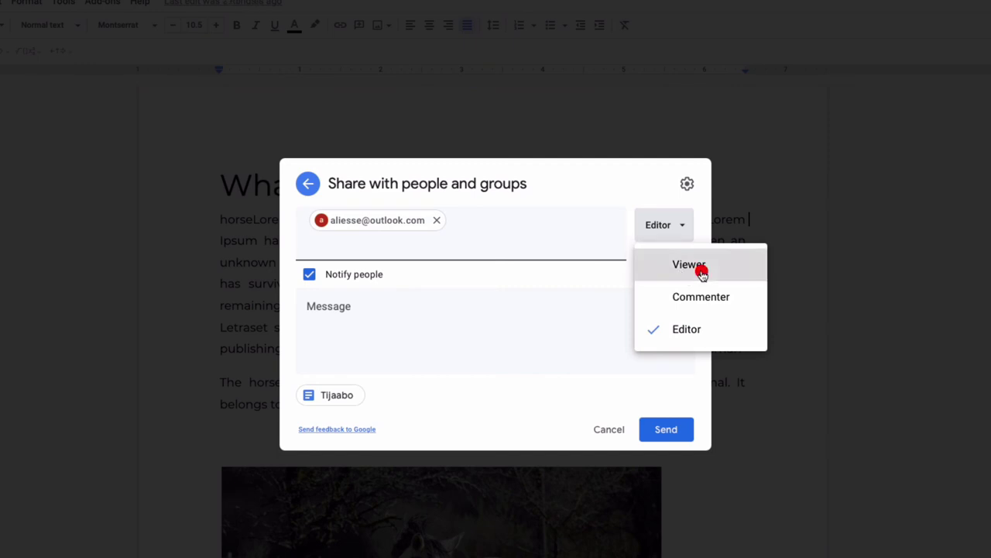
click(679, 230)
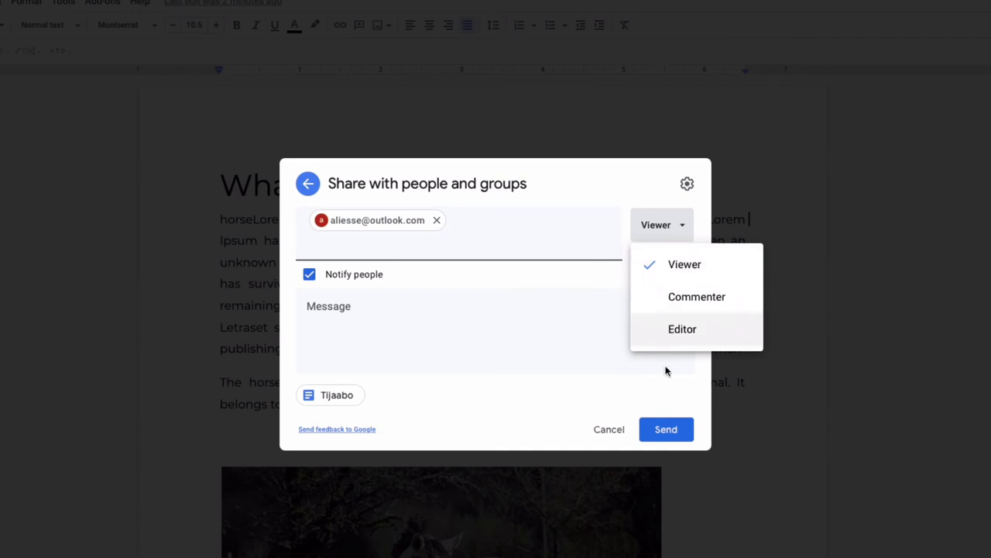
click(628, 194)
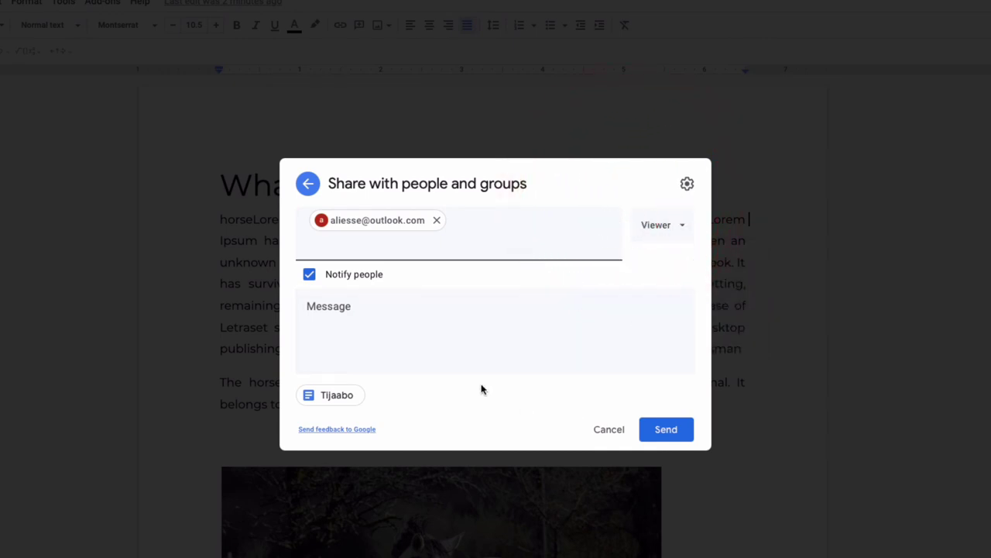
click(605, 434)
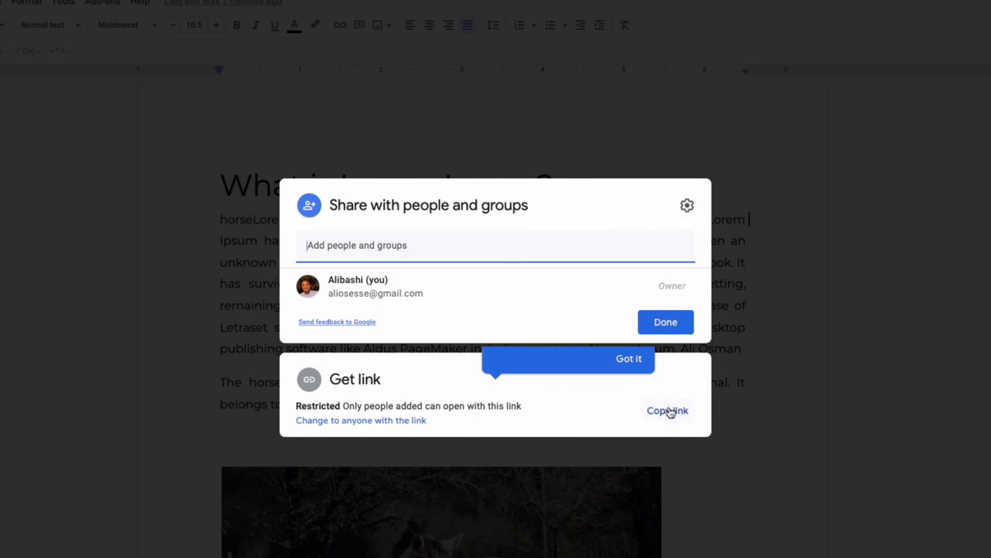
click(792, 377)
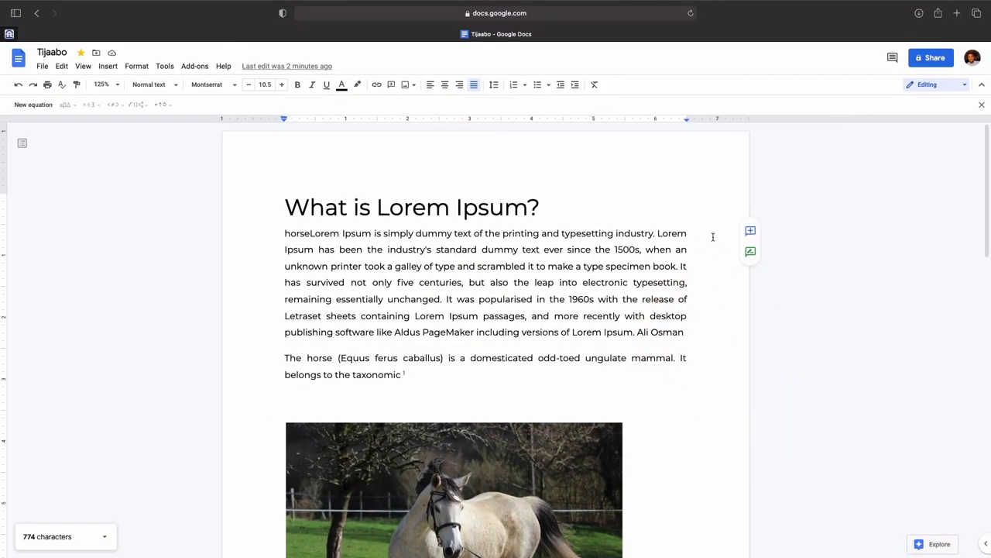
Step: Add the comment 'Meshan Naga hubi walal' to the words 'industry. Lorem'
drag(696, 233, 615, 233)
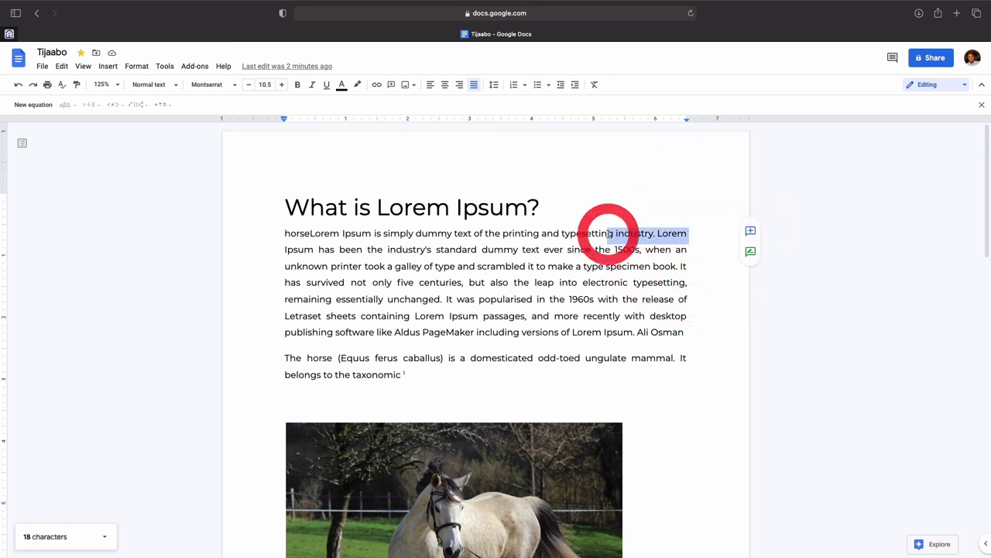
click(751, 232)
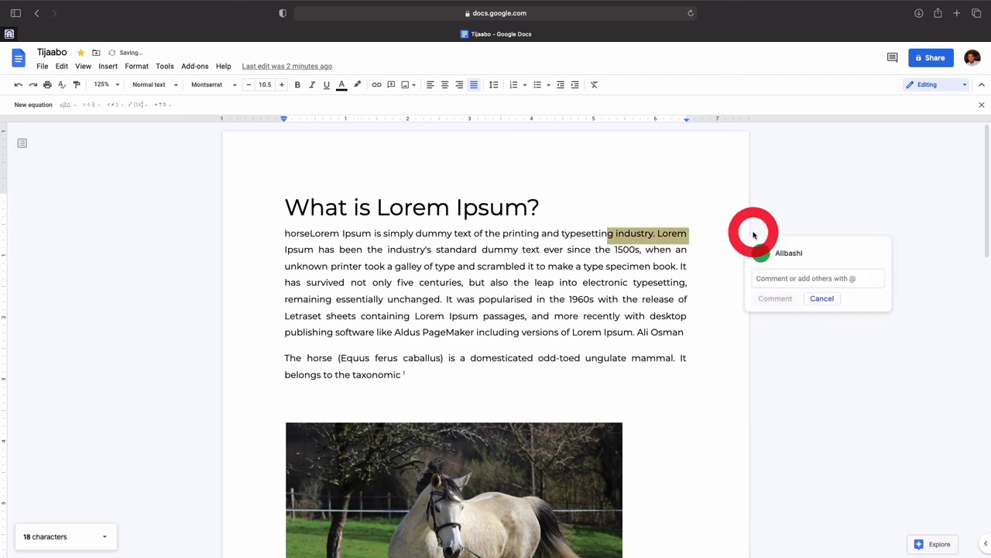
text(Me)
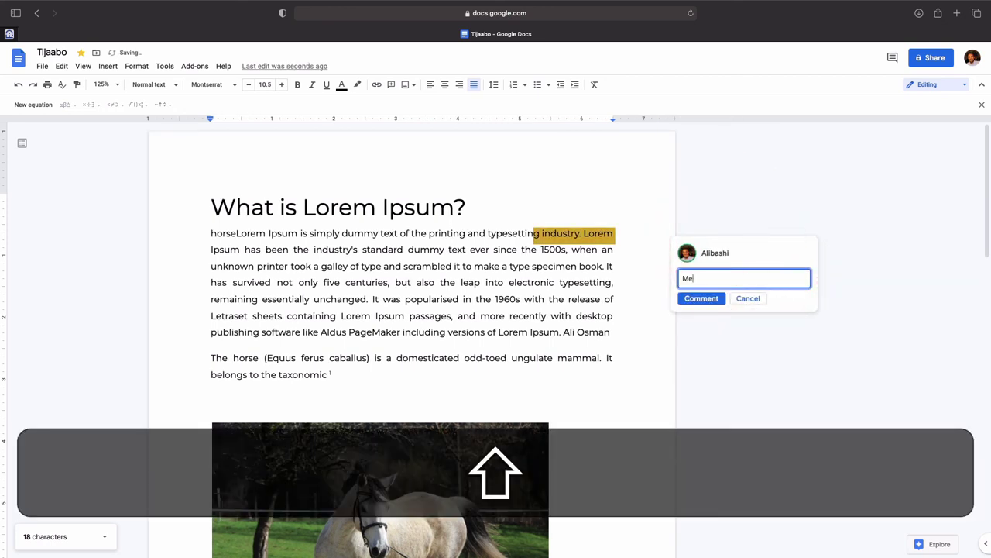
text(shan Naga)
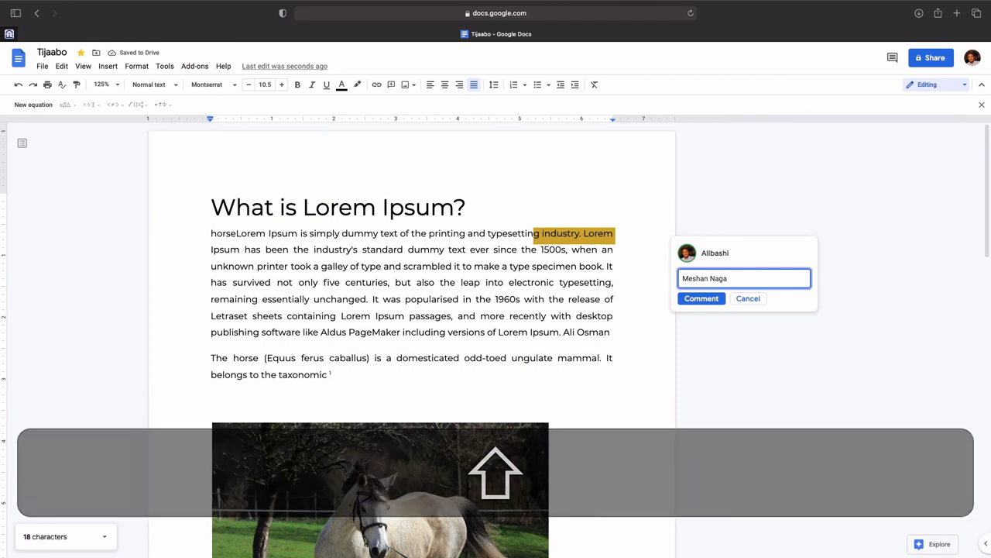
text( hubi walal)
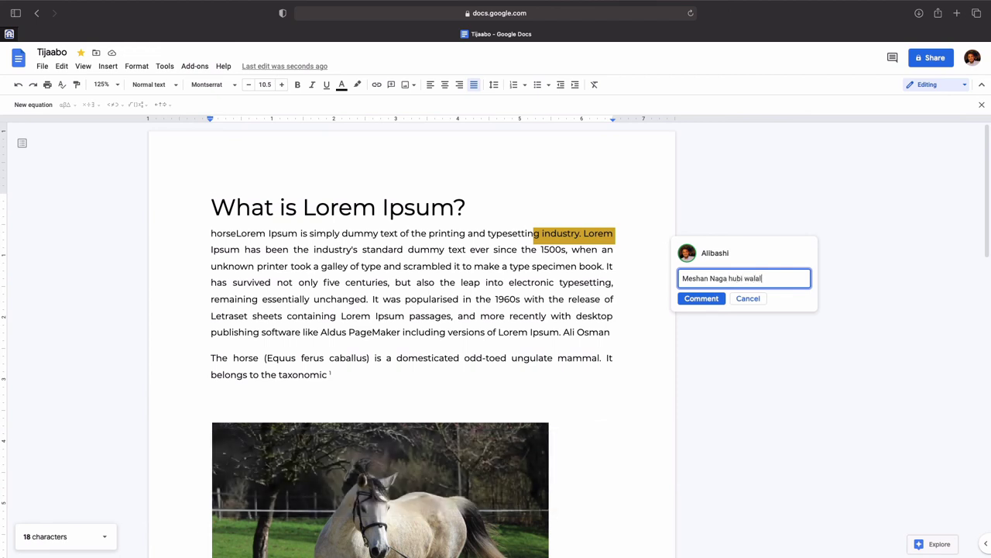
click(713, 300)
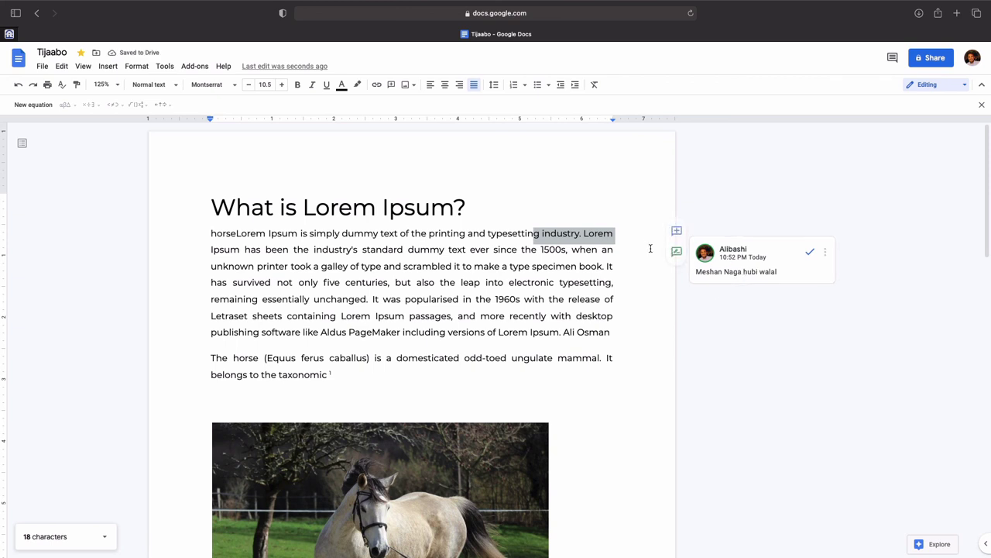
click(743, 366)
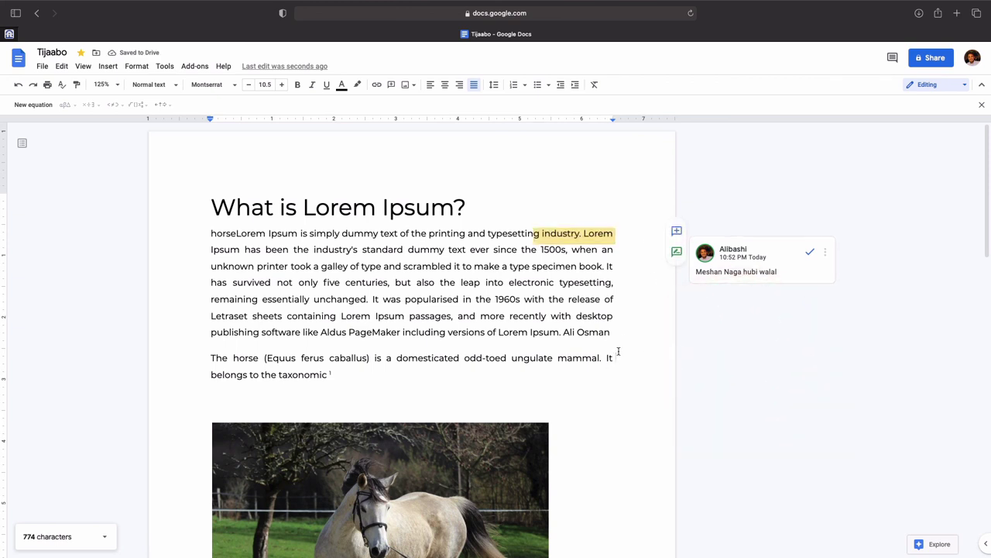
drag(616, 333, 525, 328)
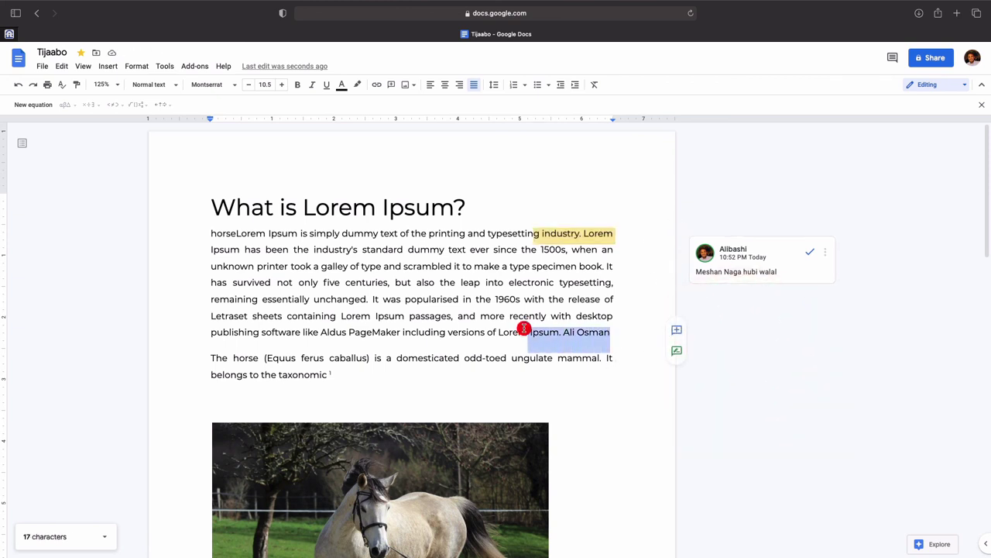
Step: In suggesting mode, replace the paragraph's closing name with a new name
click(678, 354)
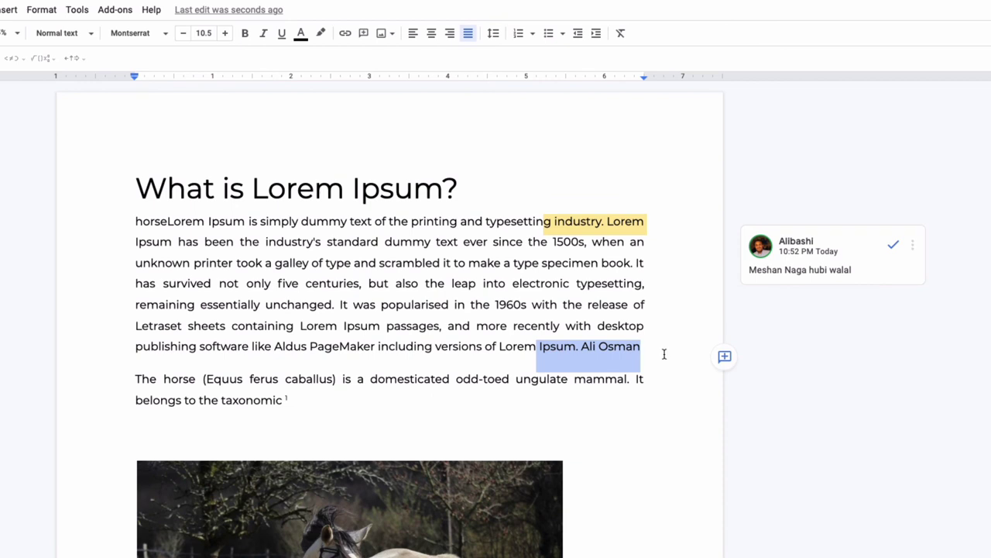
text(a)
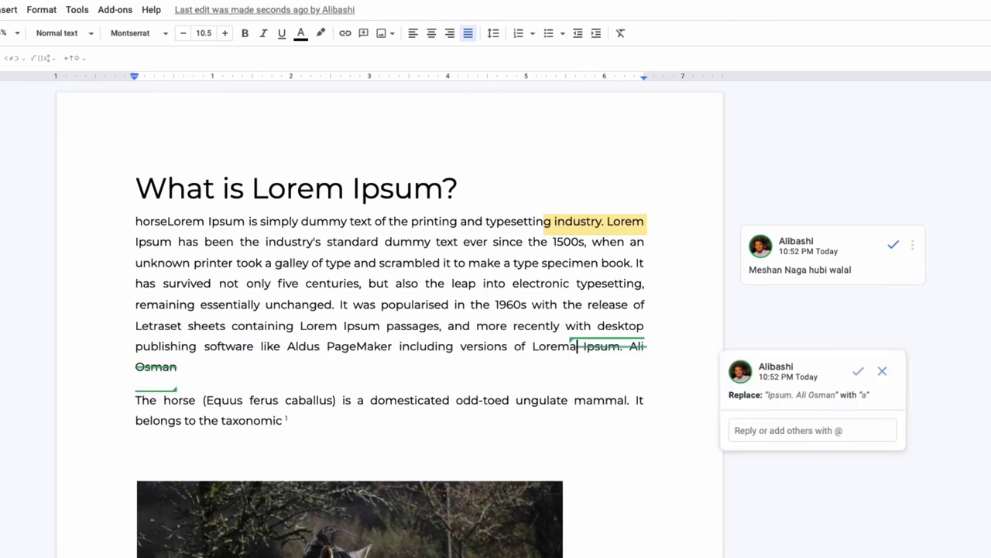
text(libash)
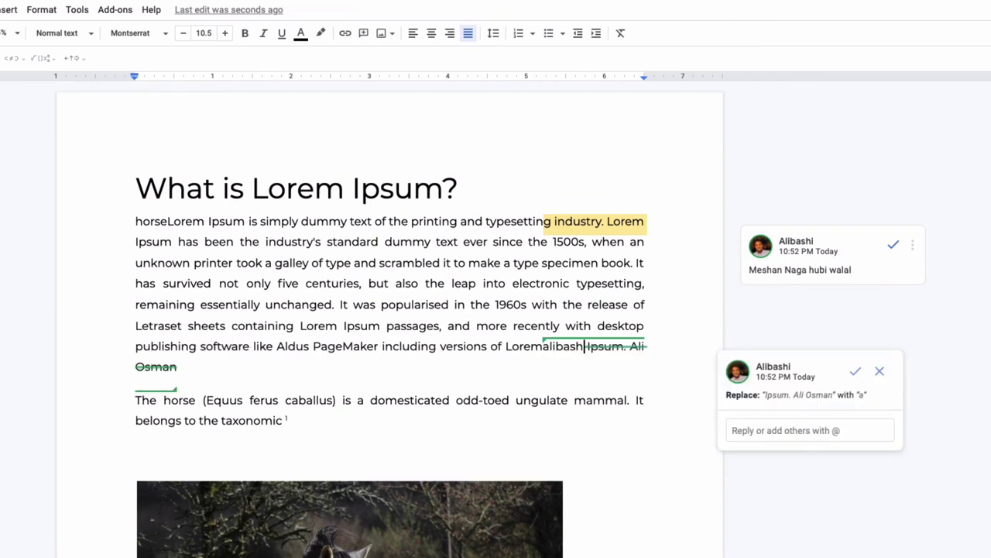
text(i Osman )
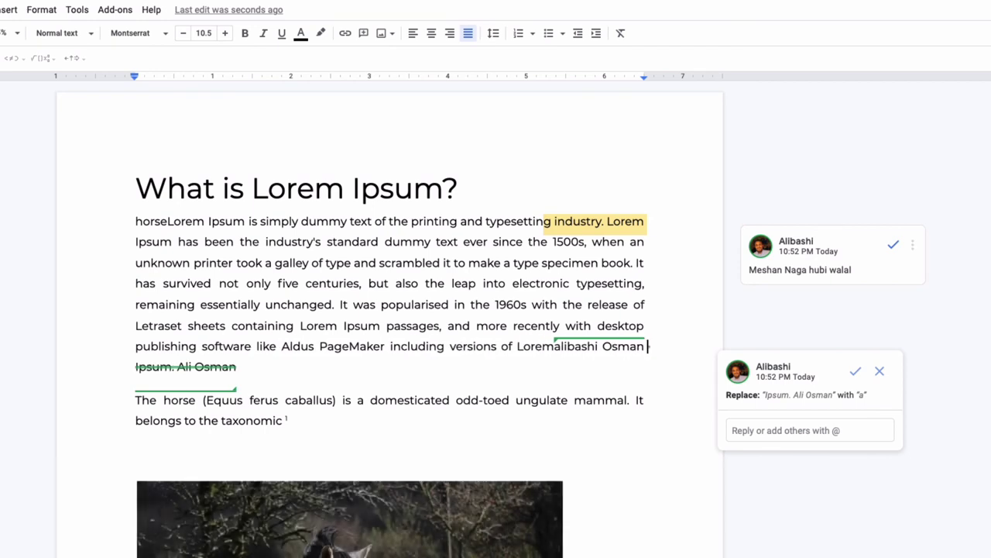
text(waaa)
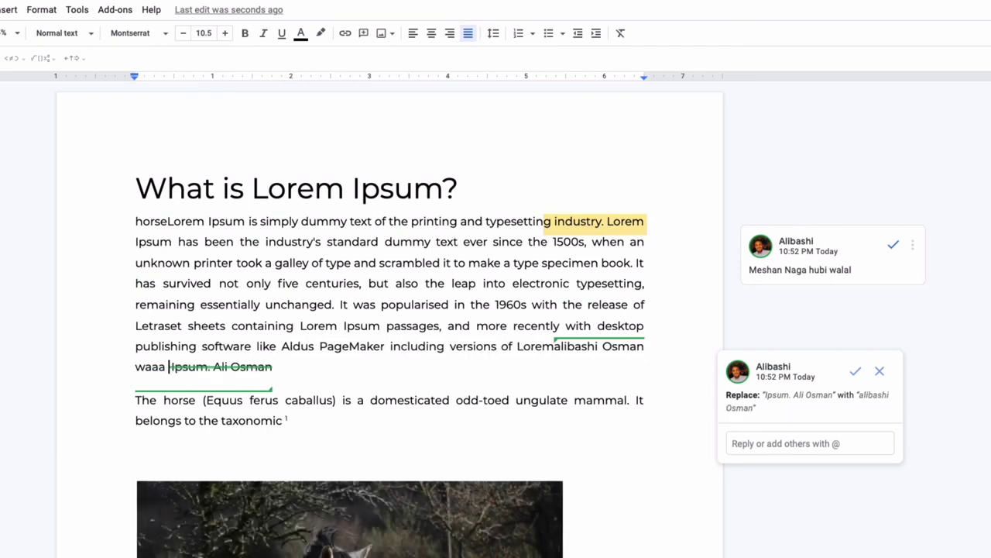
click(575, 414)
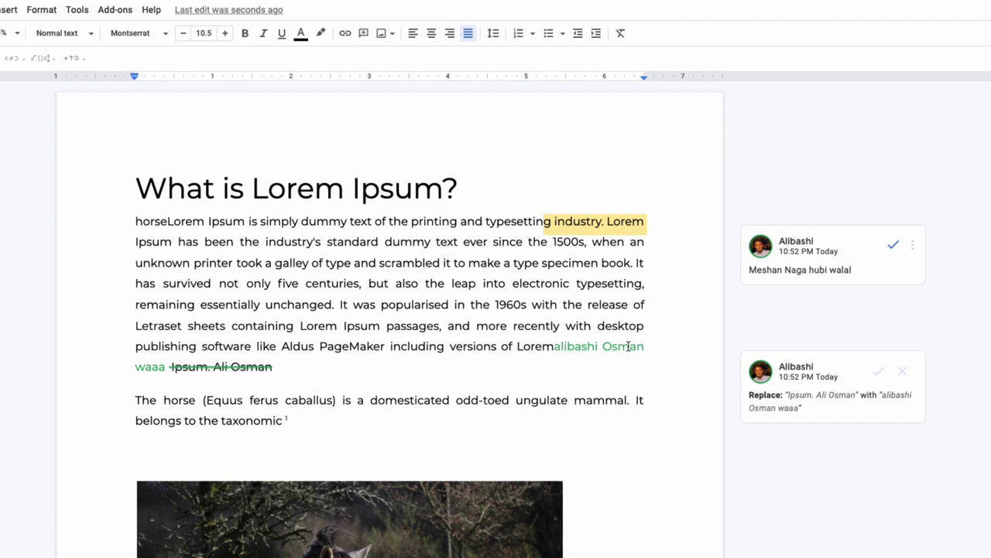
Step: Reply 'Maxaa keenay midan' on the suggestion's card
click(604, 377)
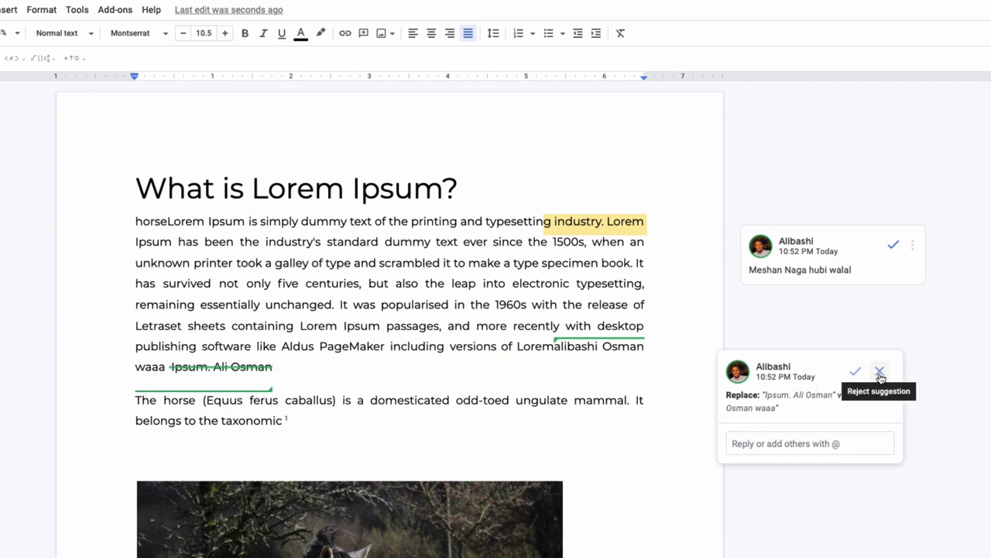
click(775, 447)
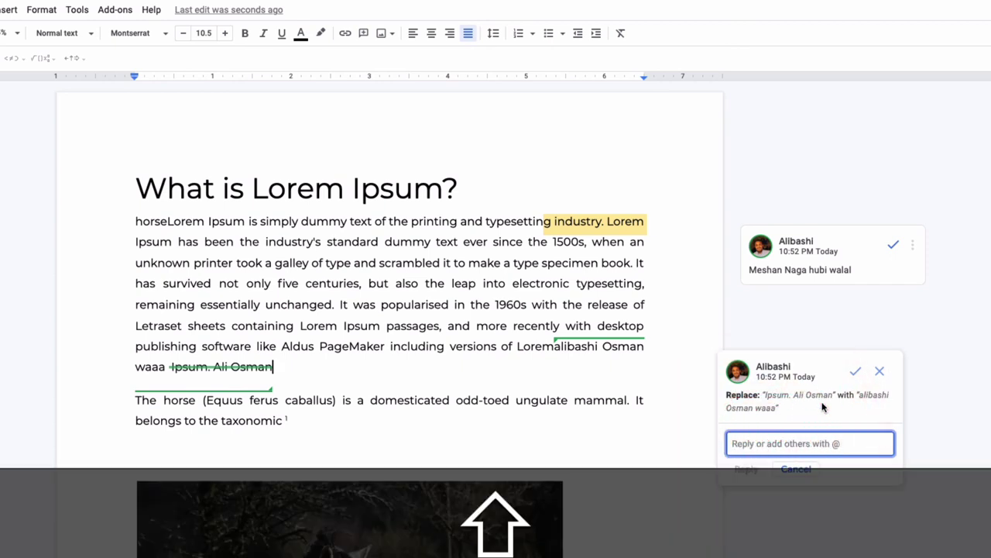
text(Maxaa keenay )
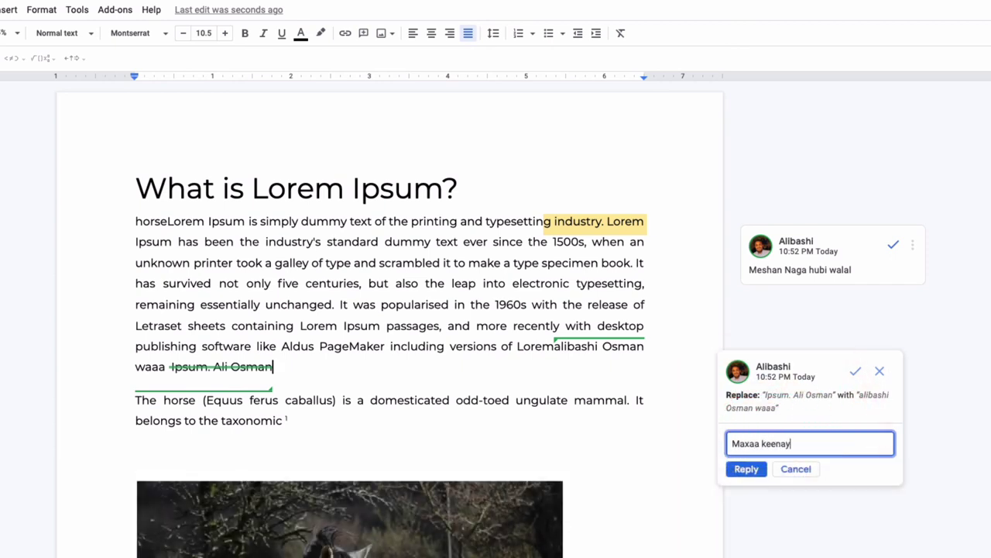
text(midan)
click(747, 469)
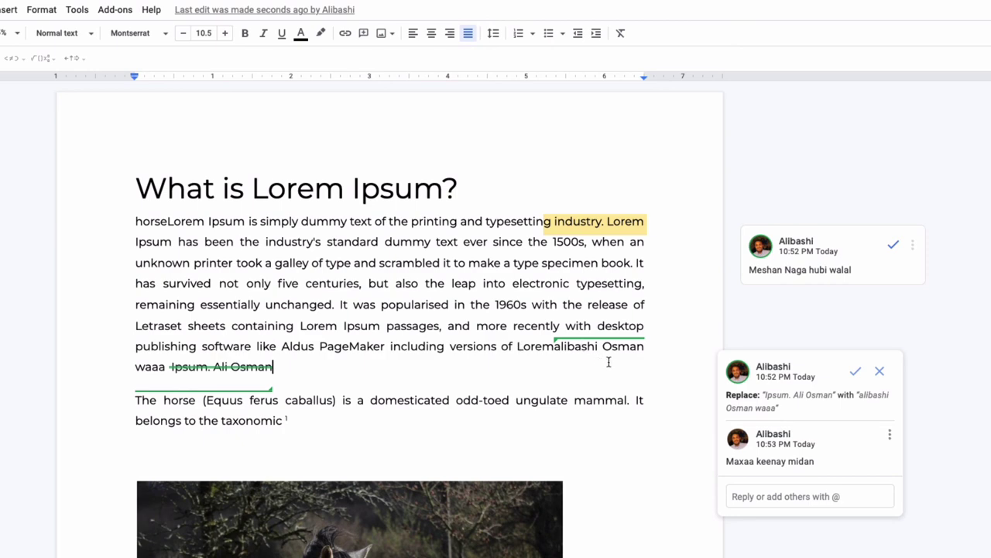
Step: Reject the suggested replacement, review the comment history, and show the Calendar, Keep and Tasks panel
click(880, 372)
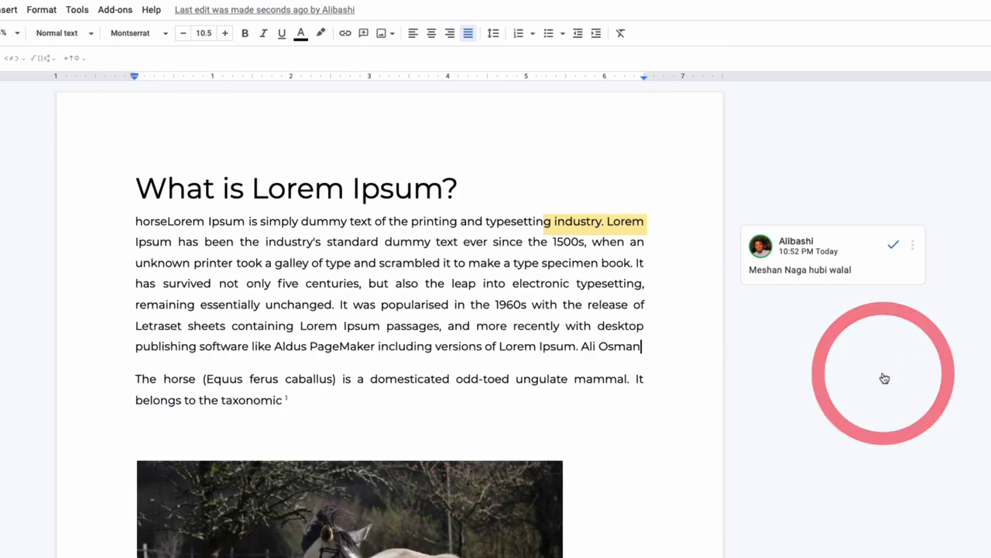
click(645, 366)
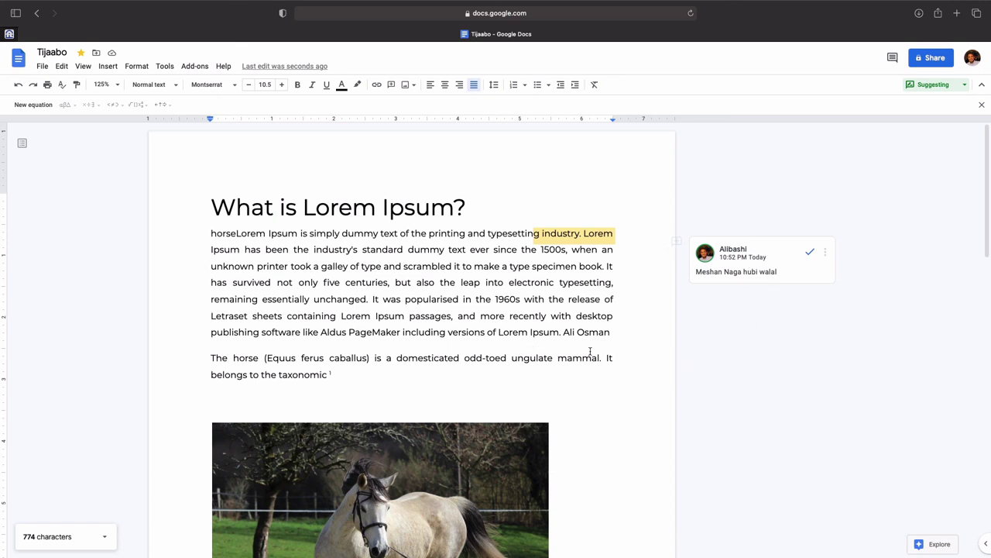
click(892, 60)
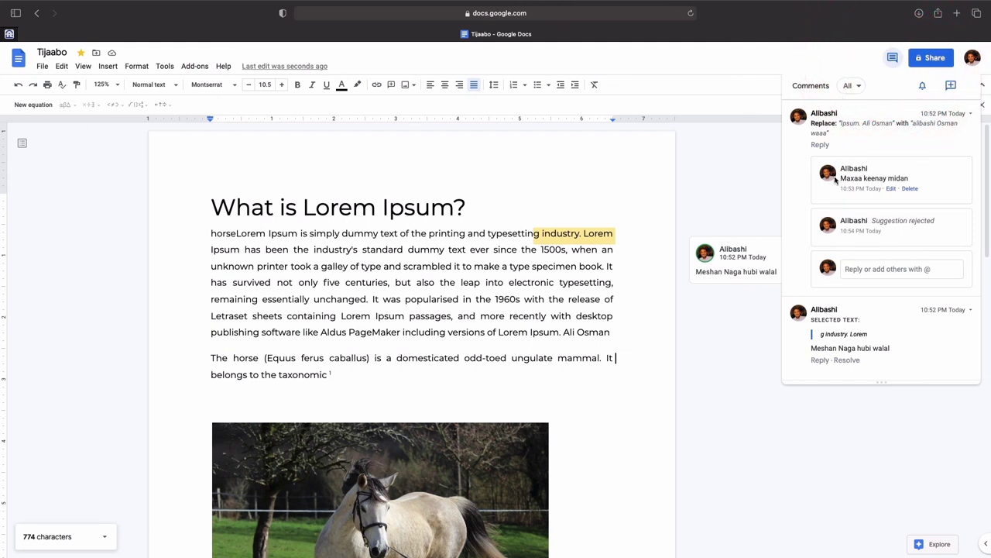
click(762, 385)
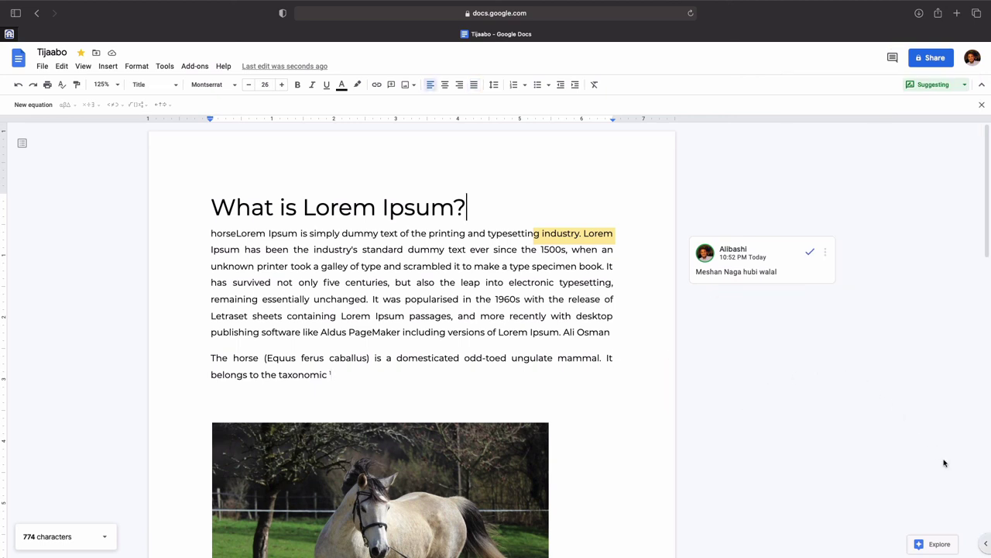
click(979, 546)
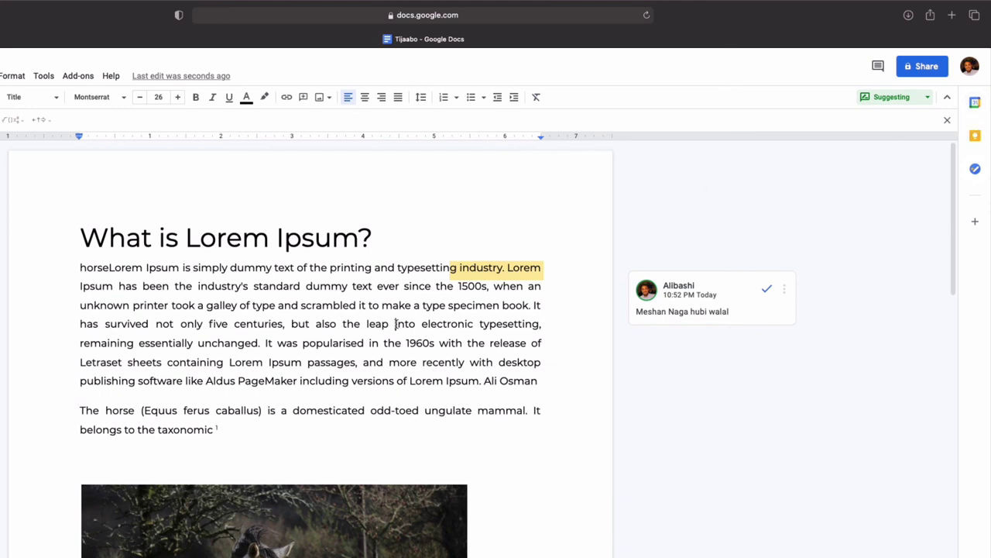
drag(395, 323, 292, 305)
click(400, 378)
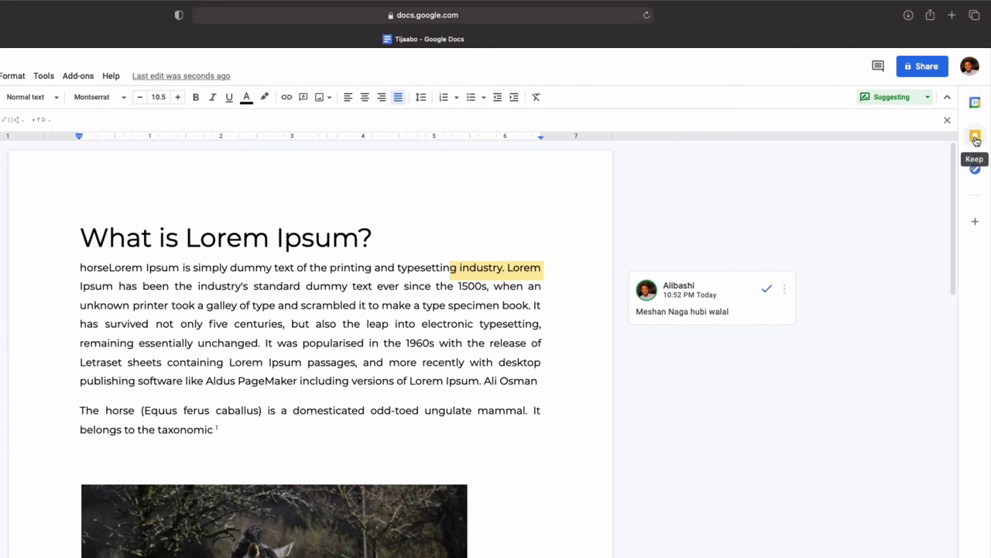
click(976, 138)
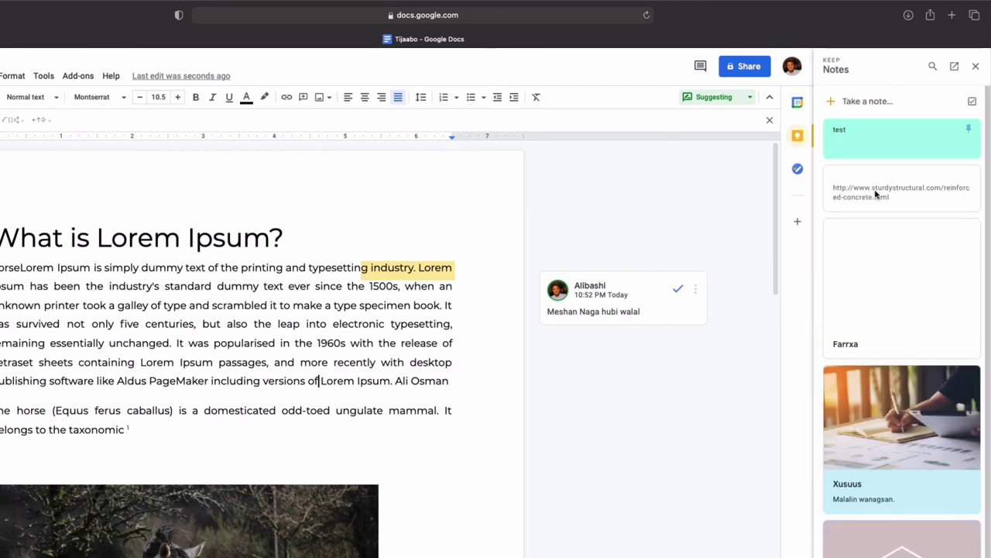
scroll(876, 232, down, 2)
scroll(866, 302, up, 2)
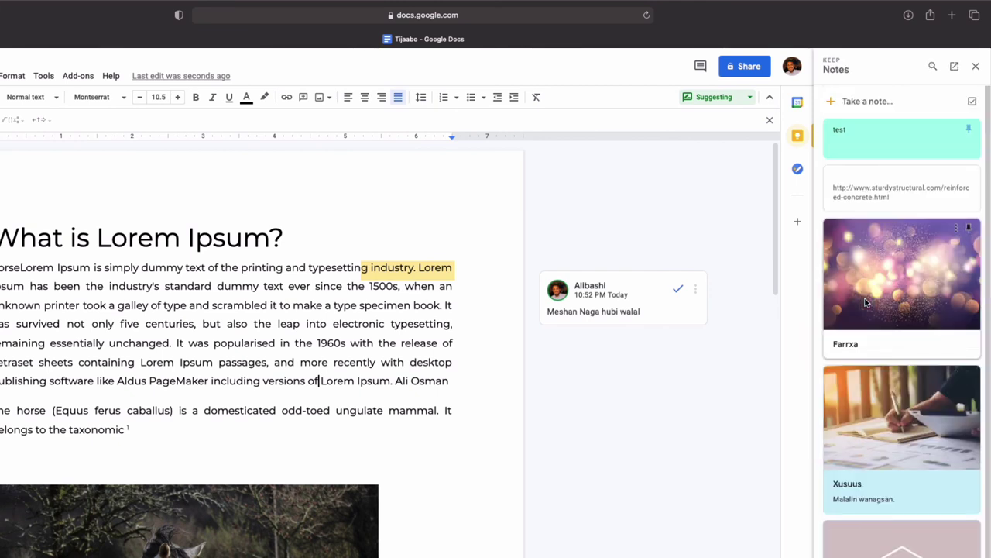
click(976, 66)
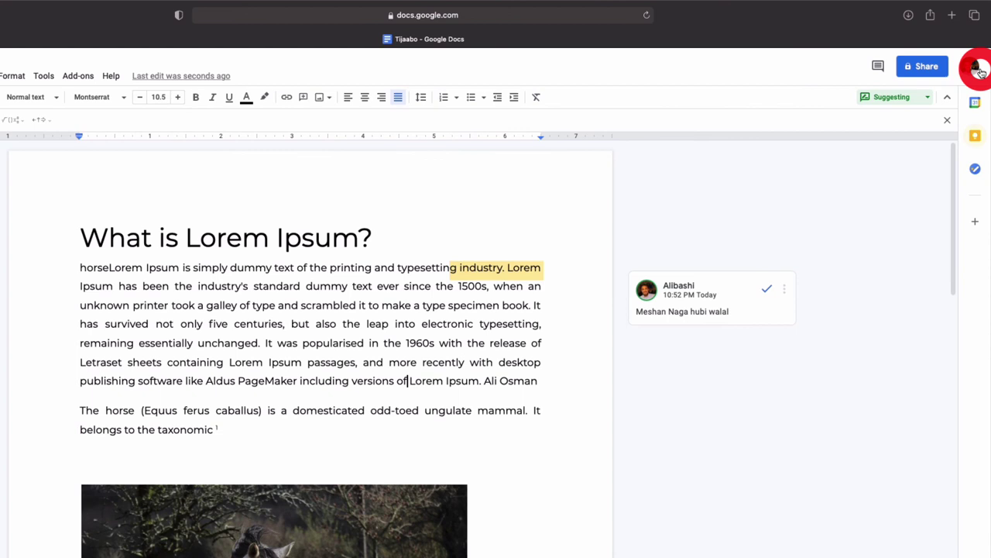
click(975, 170)
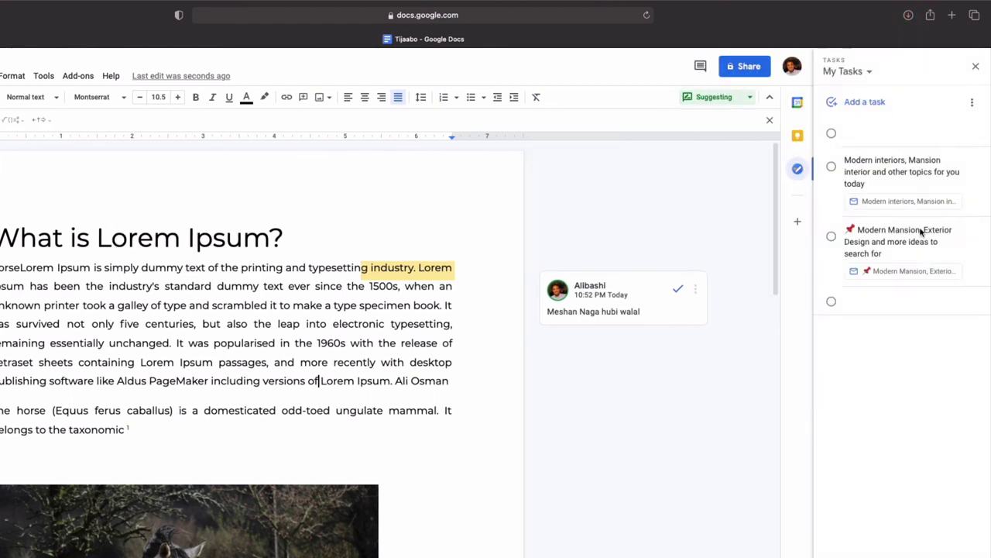
click(972, 67)
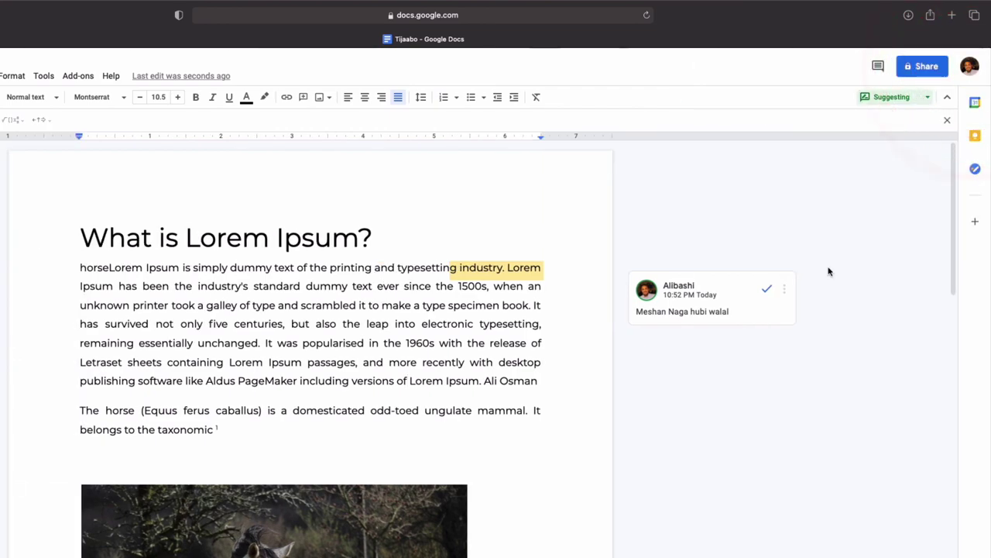